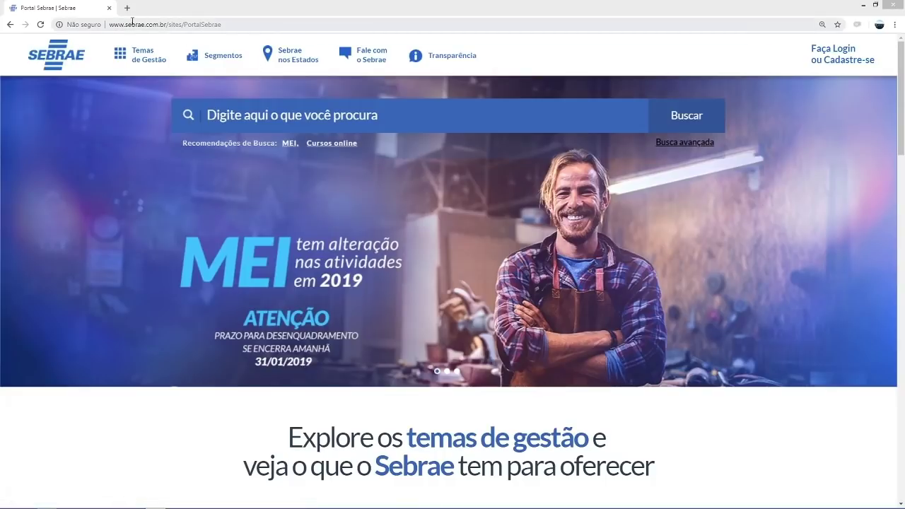
- Go via Sebrae nos Estados > São Paulo > Atendimento ao Cliente to Emissores NF-e e CT-e and start the NF-e emitter download
left_click(280, 61)
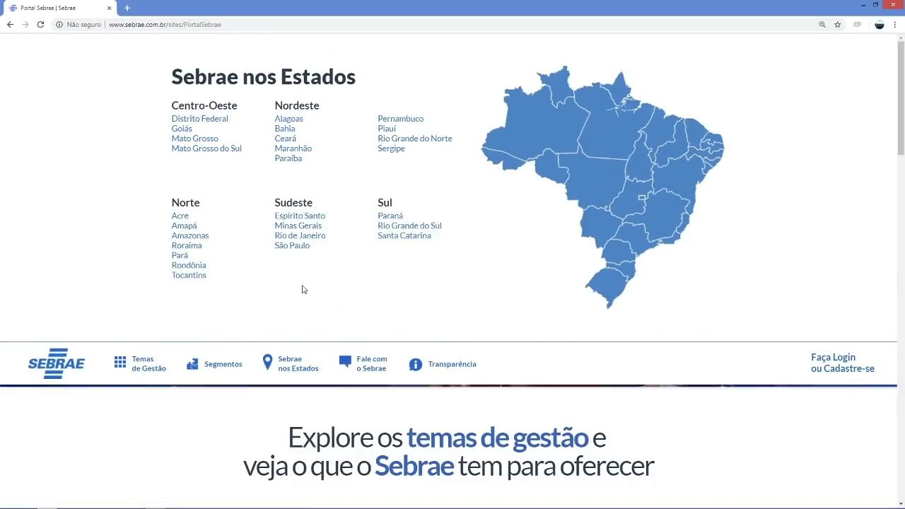
left_click(295, 248)
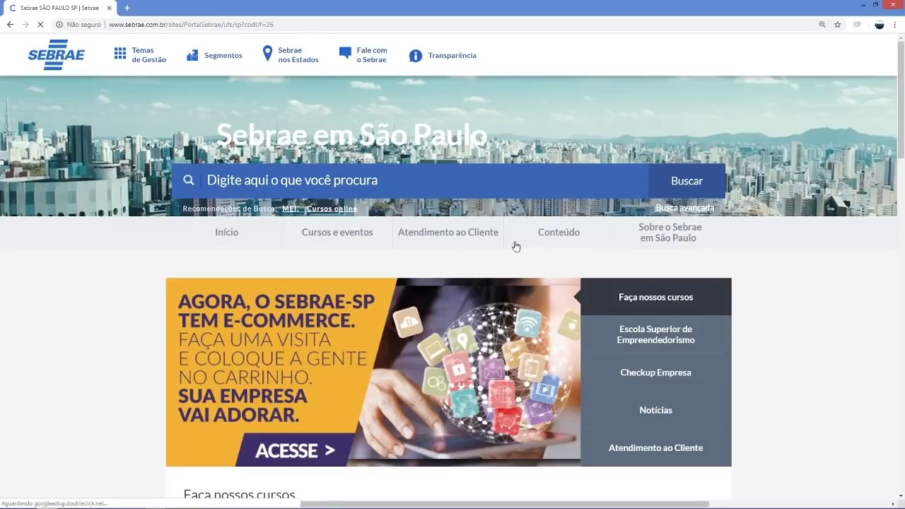
left_click(462, 235)
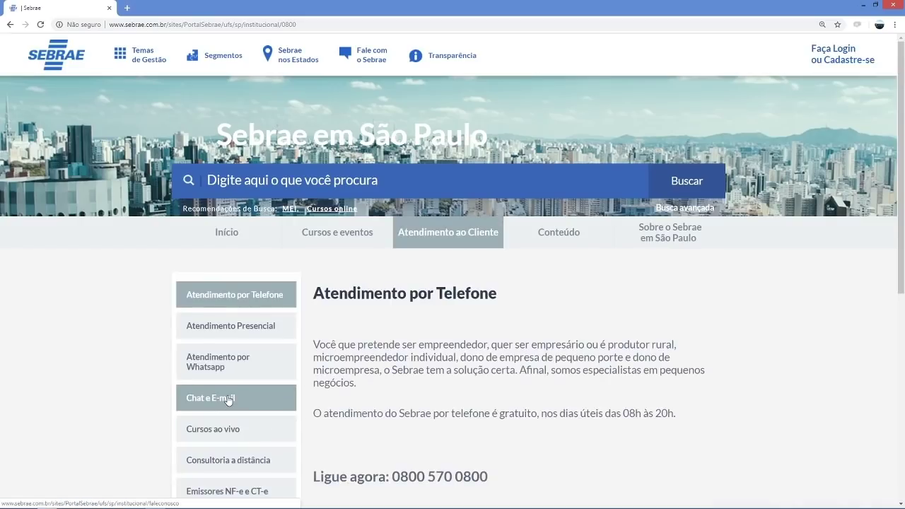
scroll(220, 399, "down", 2)
left_click(229, 397)
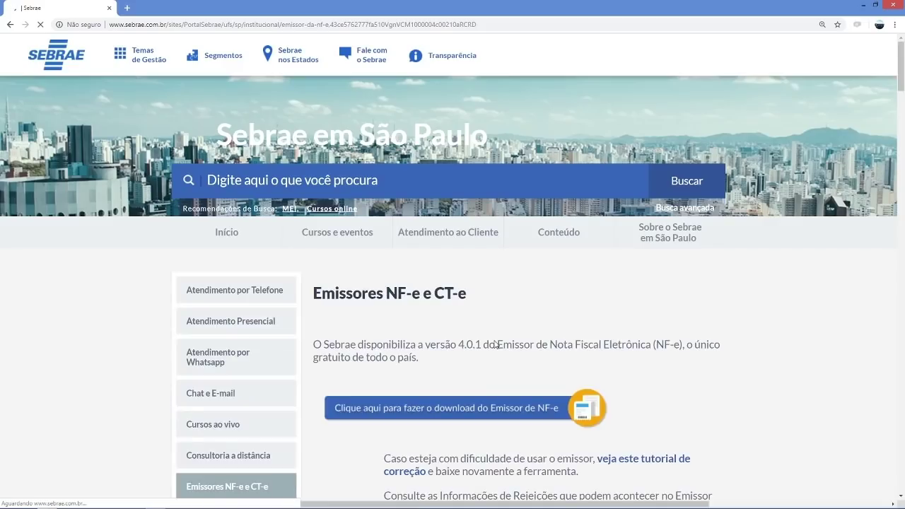
scroll(686, 338, "down", 1)
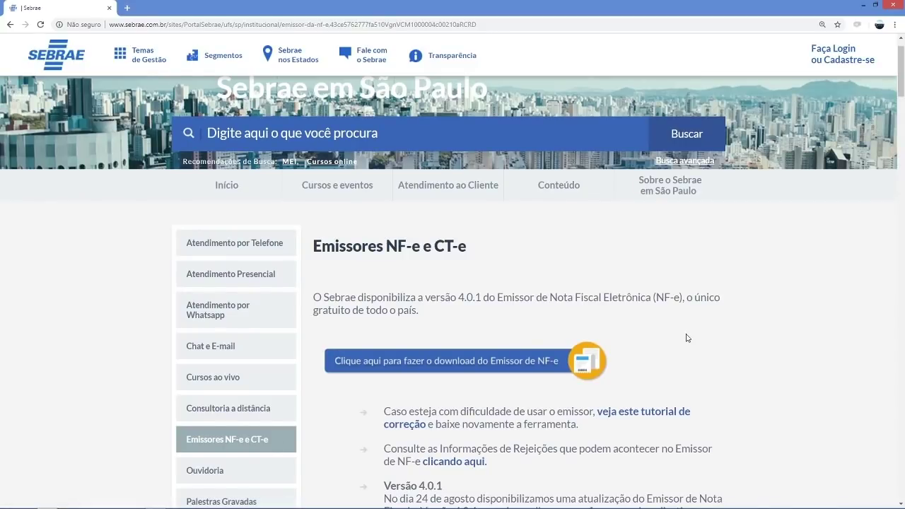
left_click(396, 366)
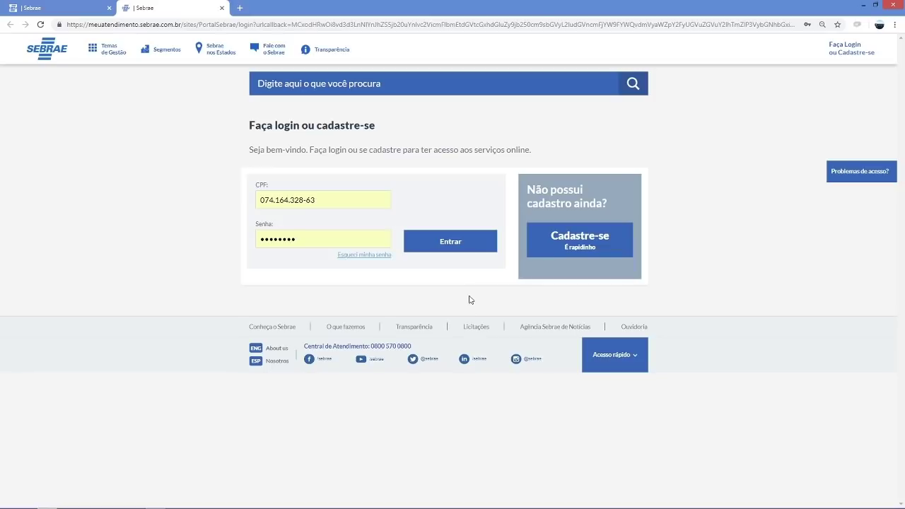
- Sign in to Portal Sebrae with the prefilled CPF and password
left_click(434, 242)
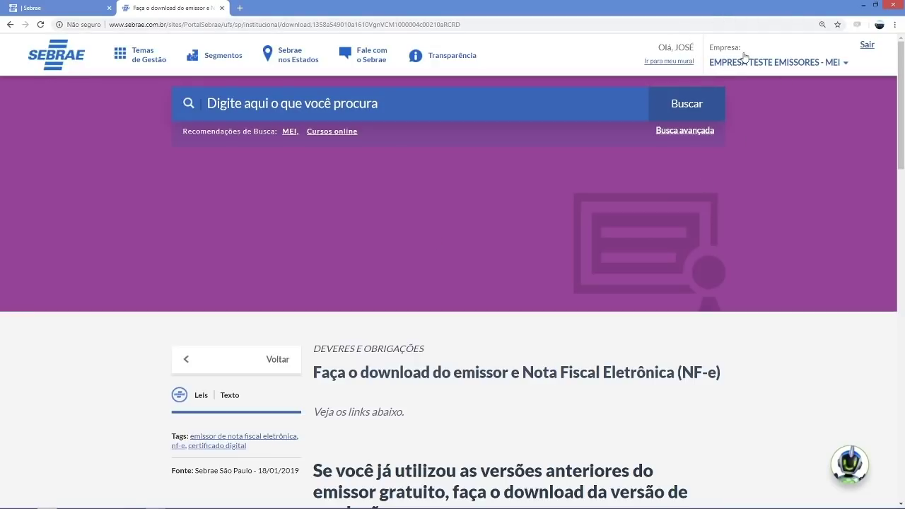
- Under VERSÕES DE HOMOLOGAÇÃO, download Emissor de Nota Fiscal Eletrônica - 4.0.1
scroll(413, 311, "down", 4)
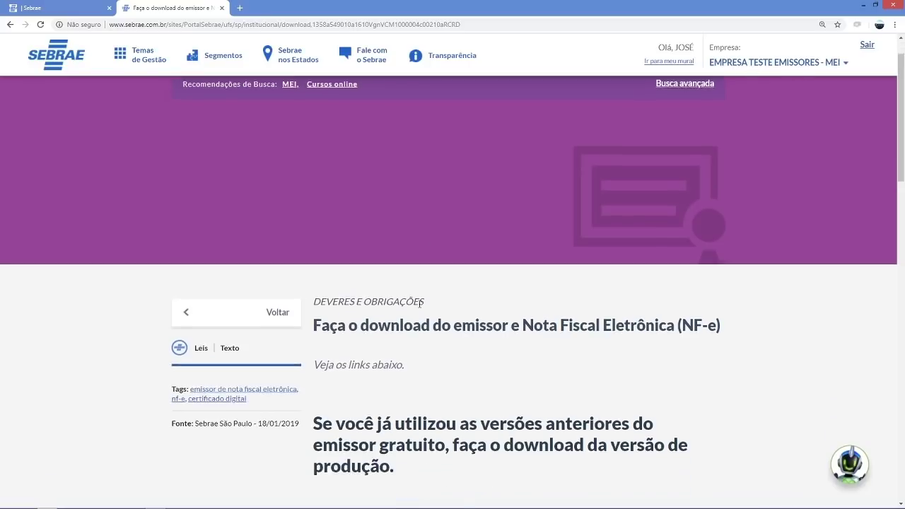
scroll(439, 306, "down", 3)
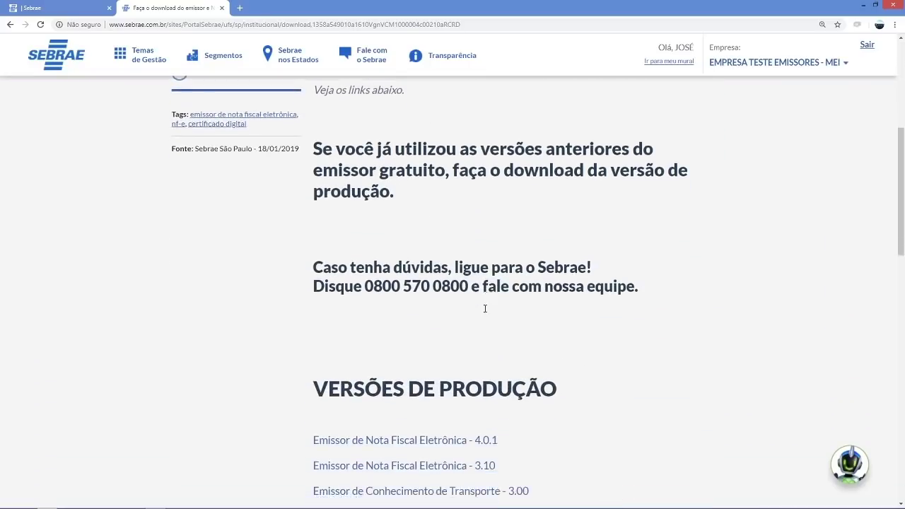
scroll(619, 310, "down", 1)
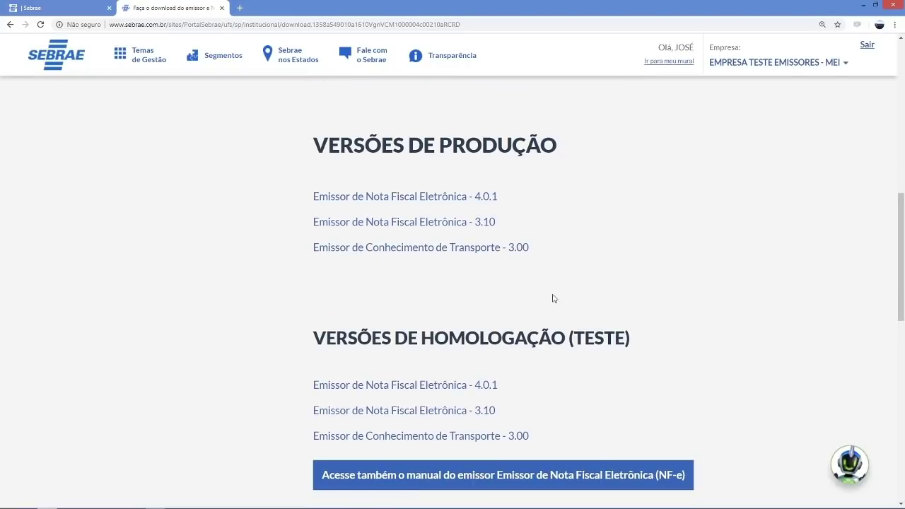
scroll(620, 299, "down", 1)
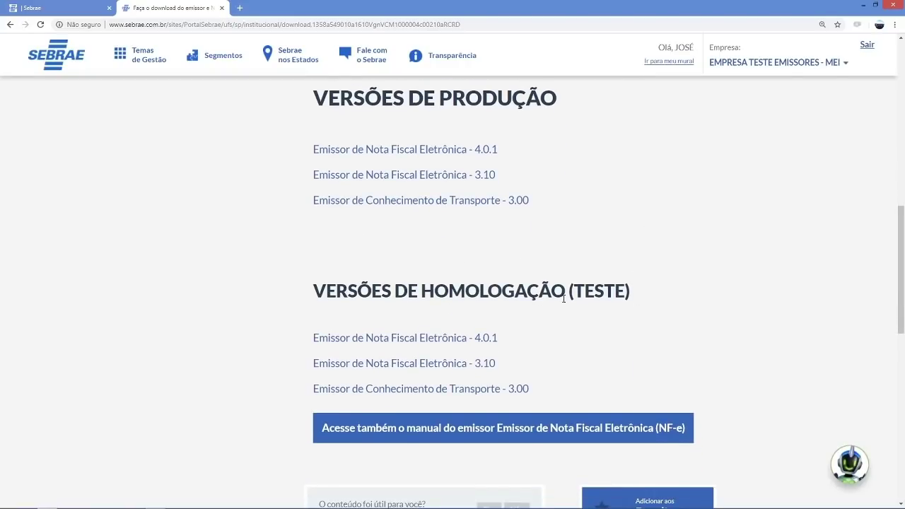
left_click(404, 339)
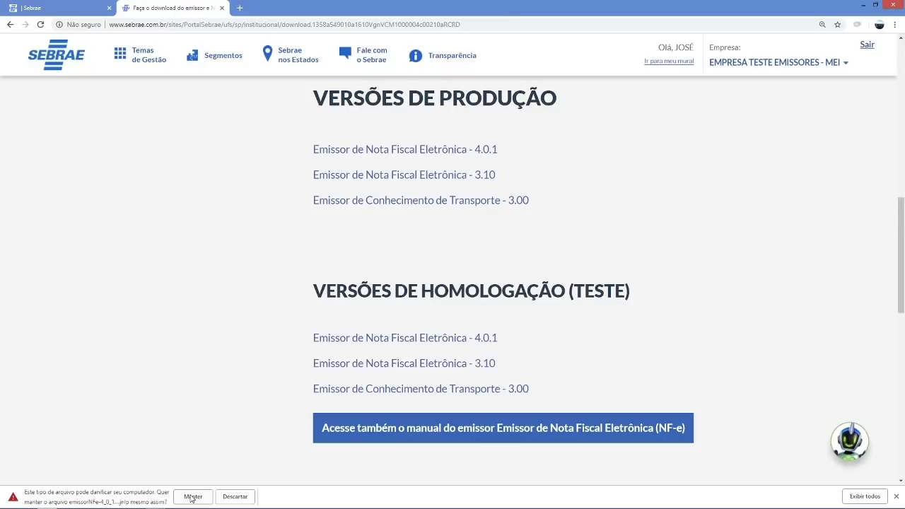
- Keep the emissorNFe-4_0_1 .jnlp download despite the warning and open it
left_click(189, 500)
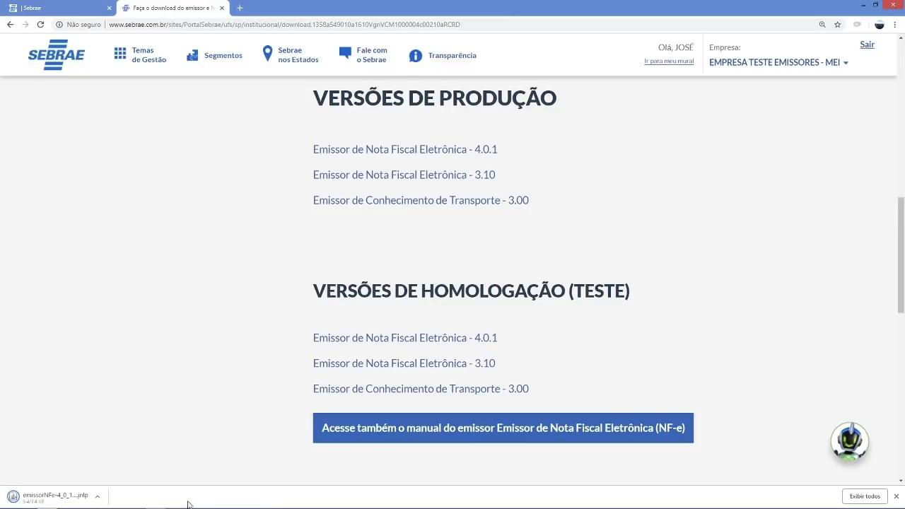
left_click(98, 498)
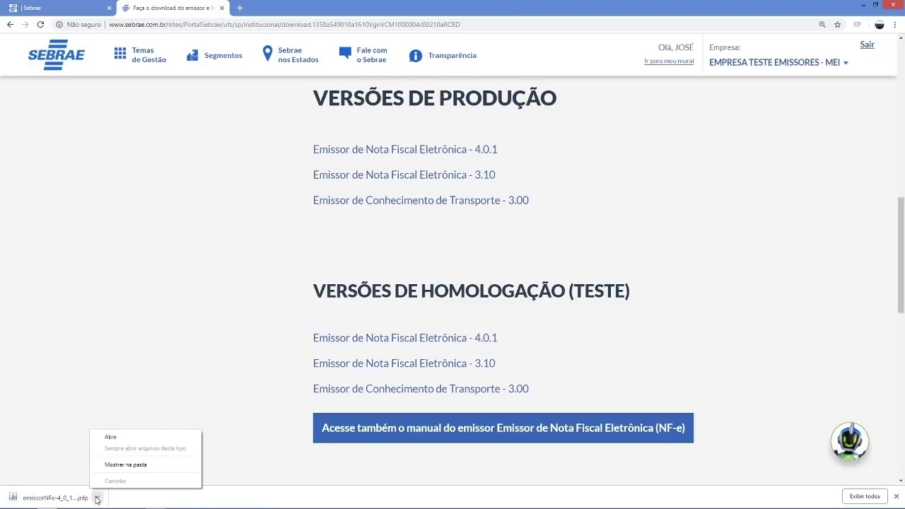
left_click(116, 438)
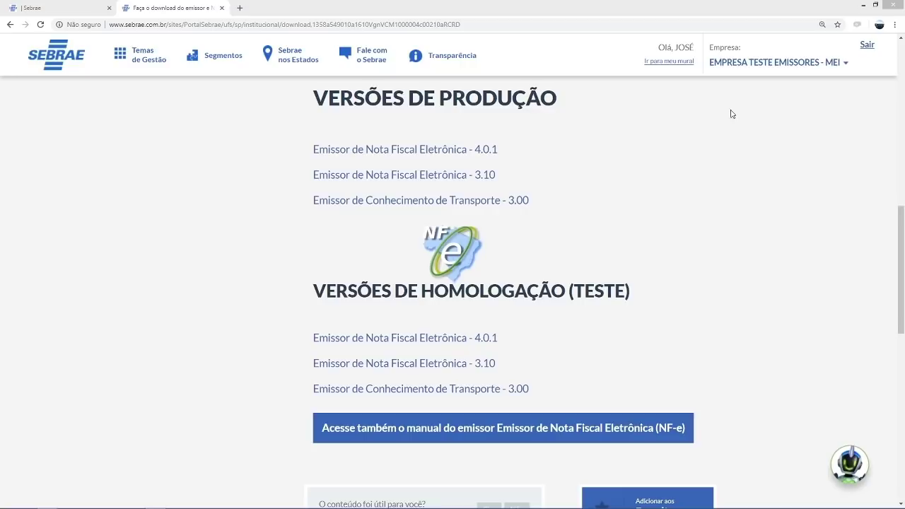
- Minimise the browser and dismiss the emitter's Mensagem do Sistema welcome notice
left_click(863, 5)
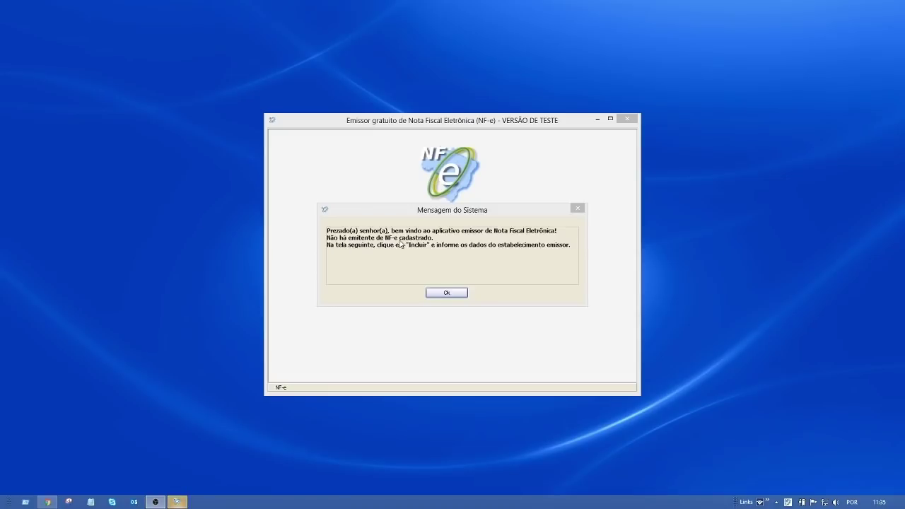
left_click(447, 293)
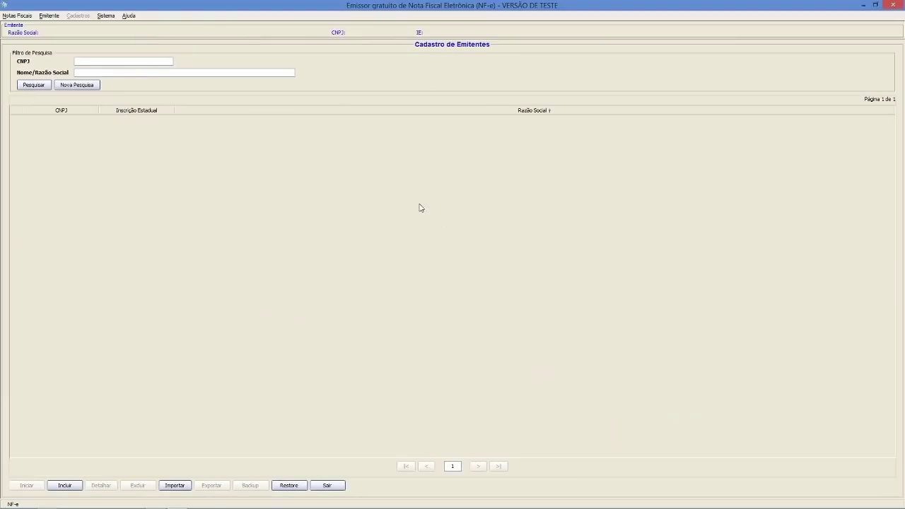
- Add a new emitter EMPRESA EXEMPLO with its CNPJ, state and municipal registrations, and CNAE 4520015
left_click(65, 485)
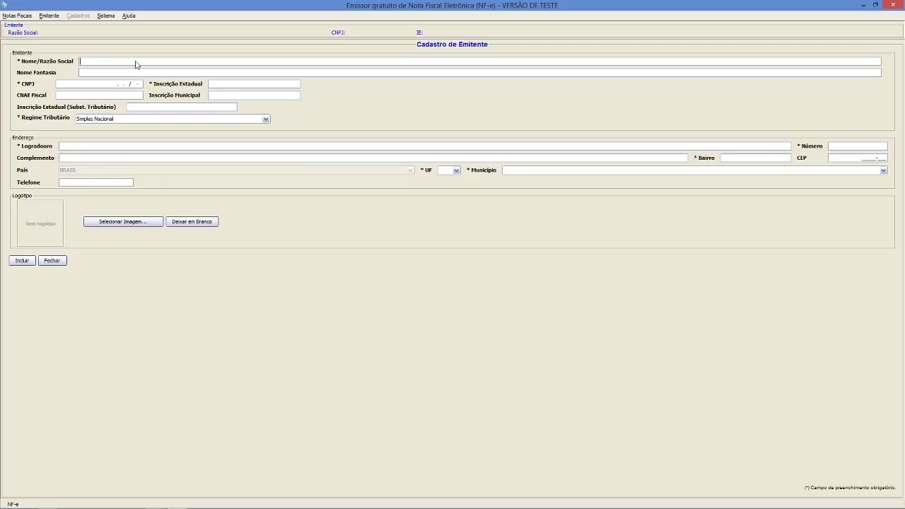
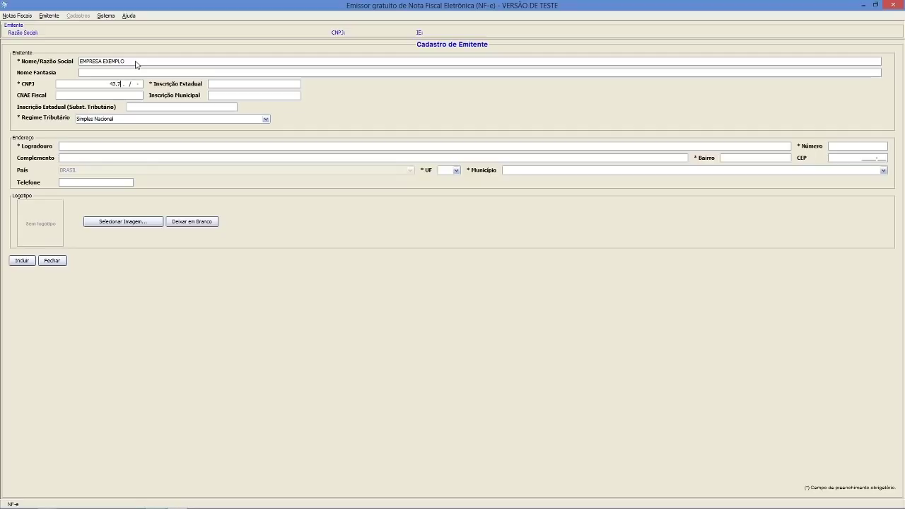
key("Tab")
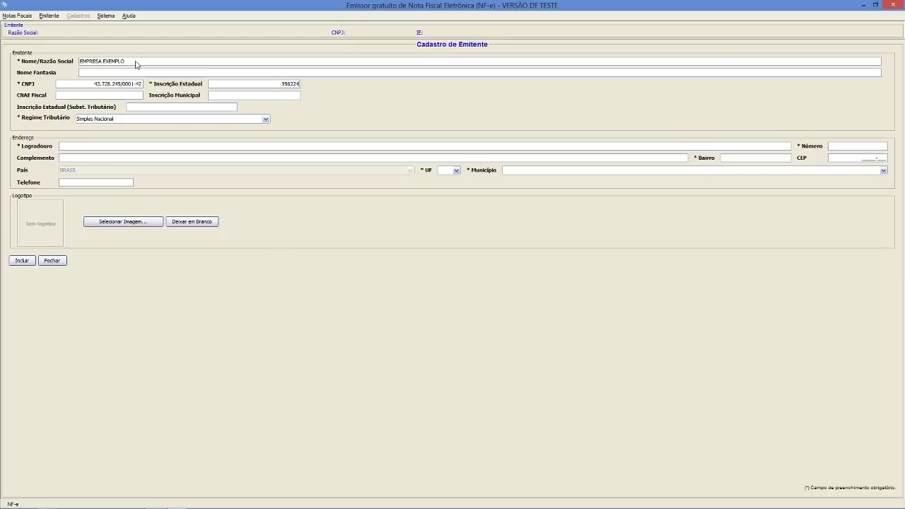
key("Tab")
- Set the Simples Nacional tax regime and the street address RUA TESTE, TESTE05
left_click(99, 120)
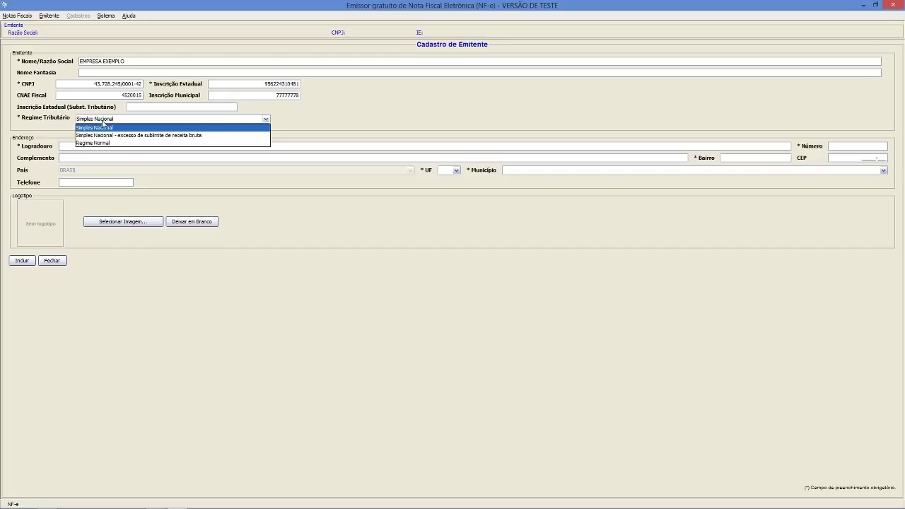
left_click(99, 128)
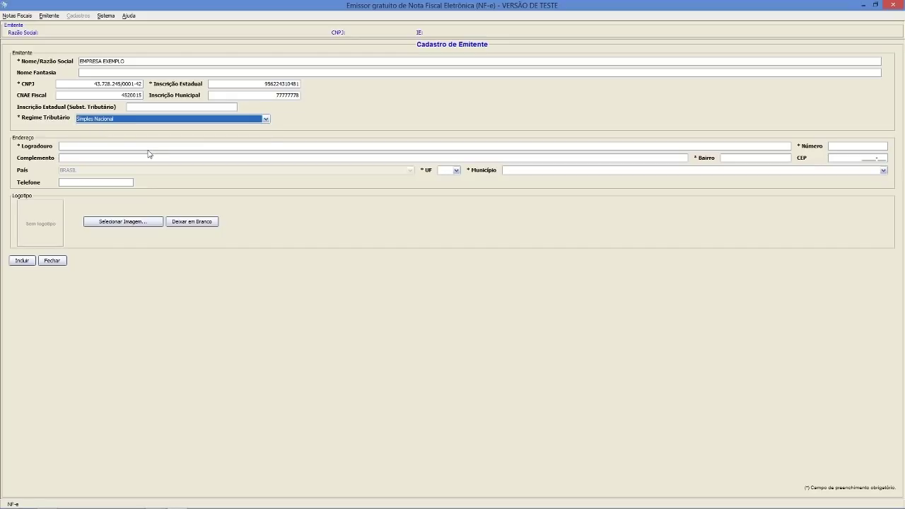
left_click(149, 147)
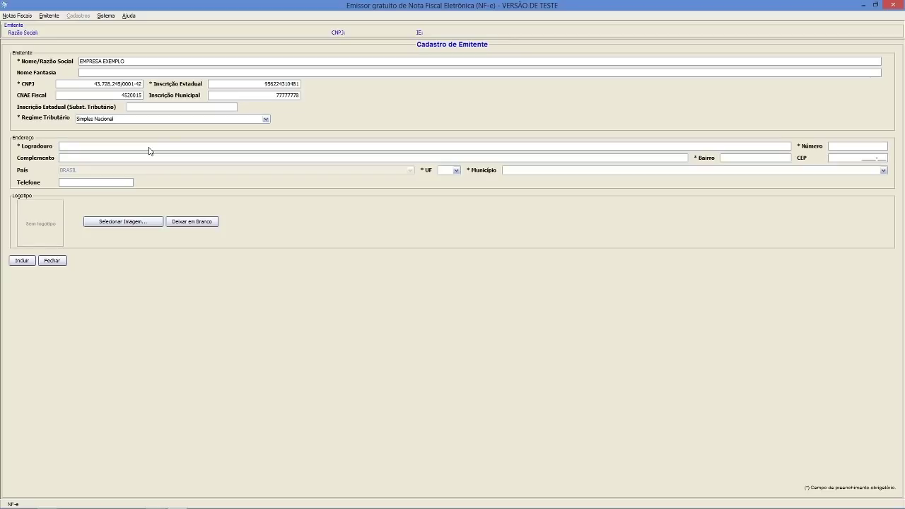
type("RUA")
type(" TESTE")
type("TESTE")
type("05018-700")
key("Tab")
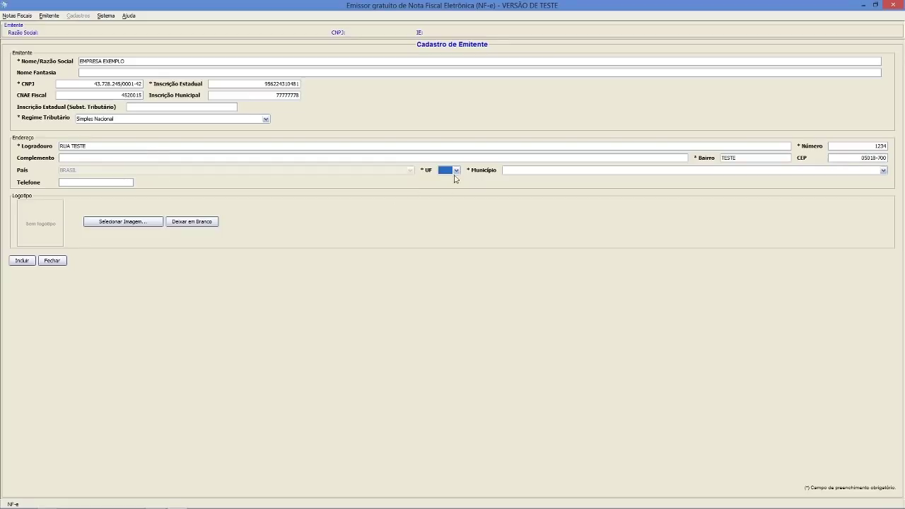
- Choose state SP and municipality Sao Paulo for the emitter address
left_click(456, 170)
scroll(451, 218, "down", 2)
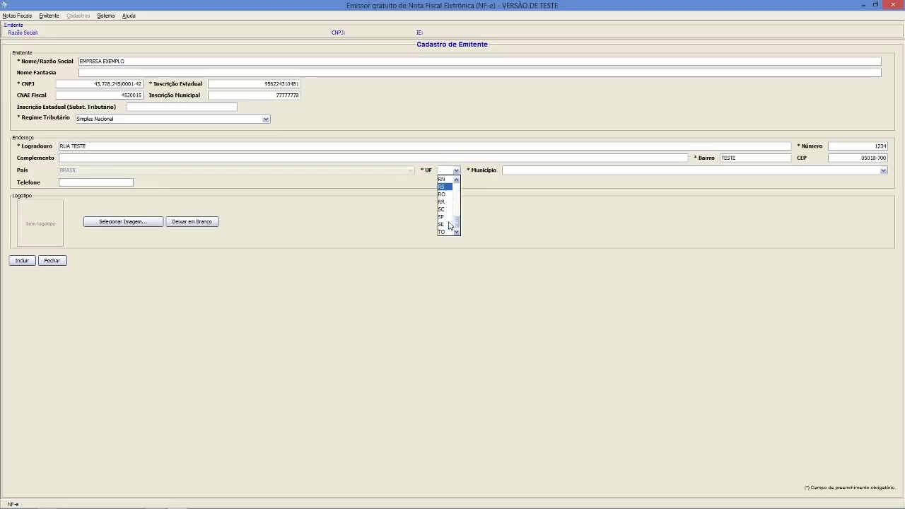
left_click(450, 215)
left_click(511, 173)
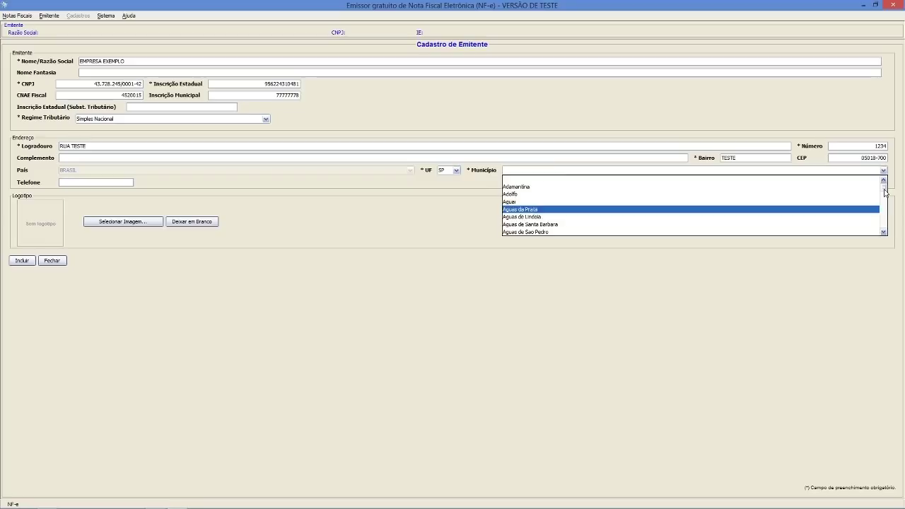
type("sao")
scroll(804, 212, "down", 4)
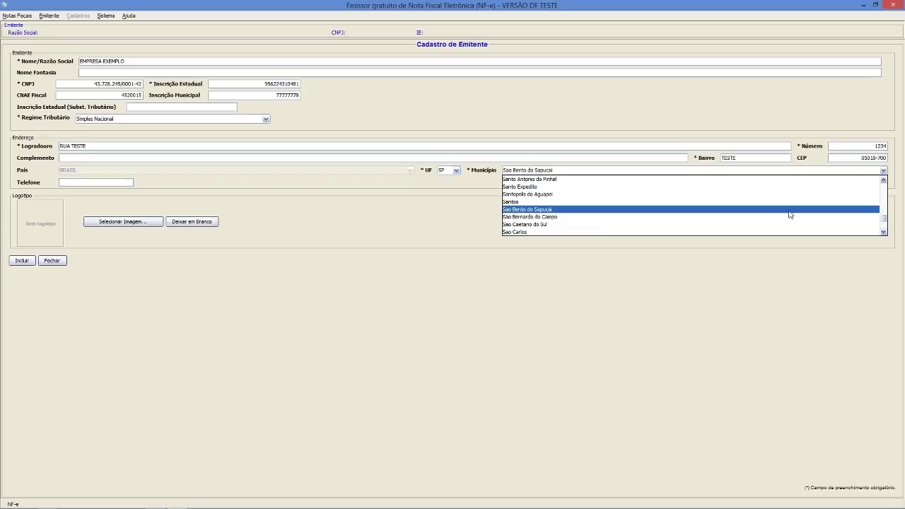
scroll(601, 230, "down", 3)
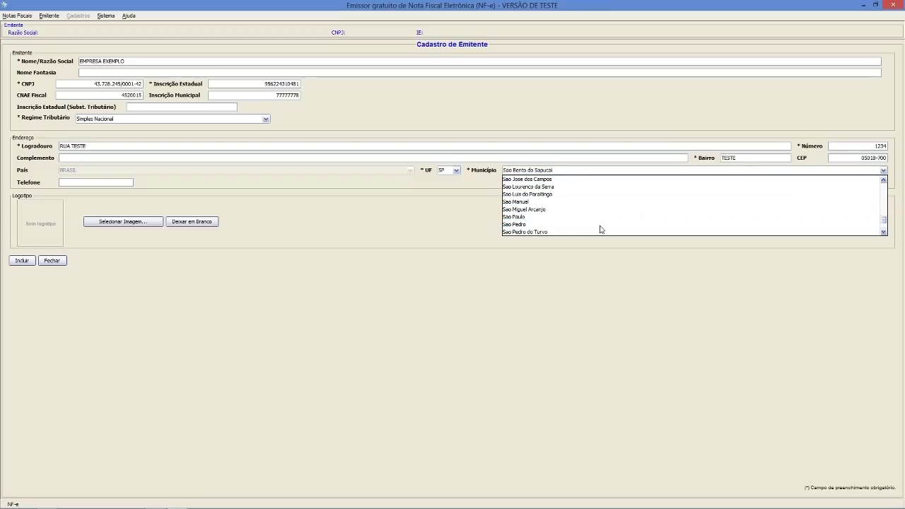
left_click(546, 217)
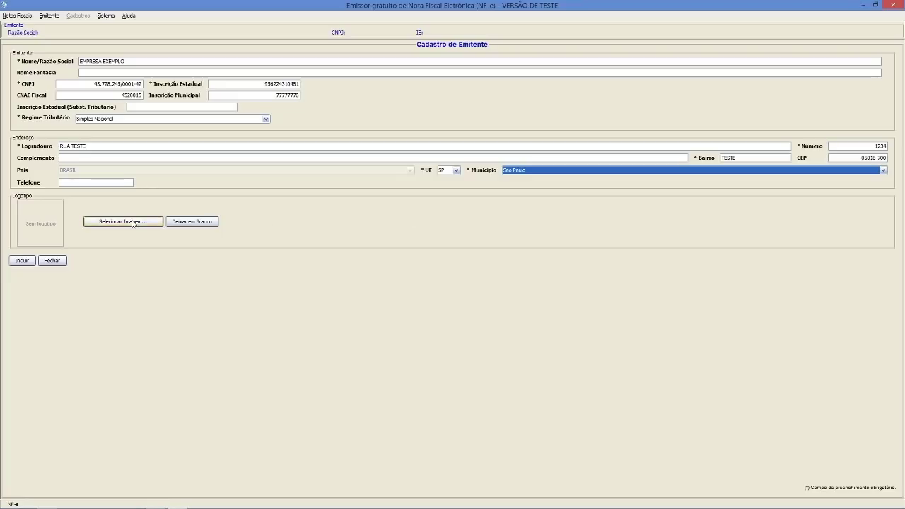
- Save the EMPRESA EXEMPLO emitter and acknowledge the success message
left_click(108, 184)
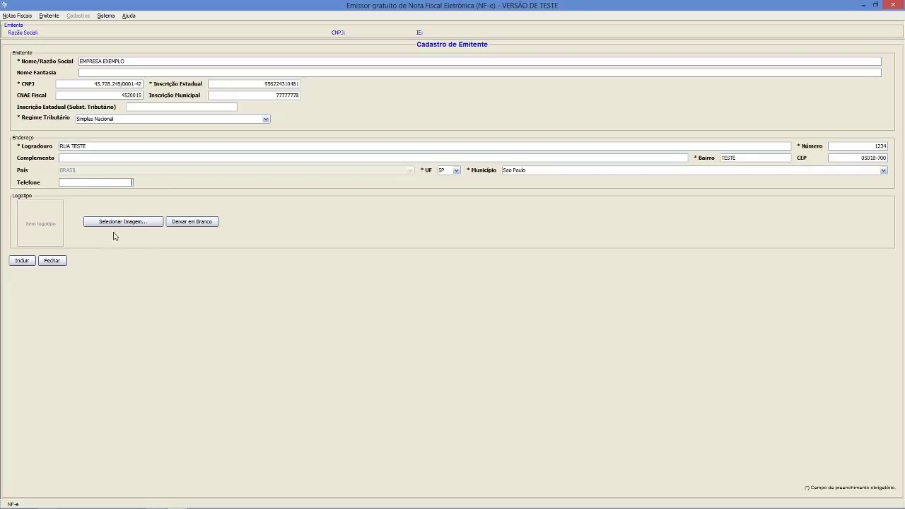
left_click(28, 263)
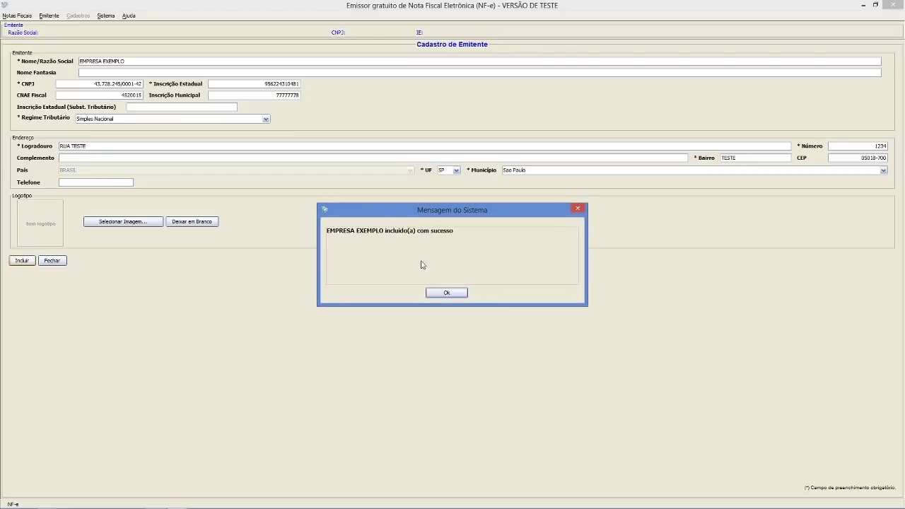
left_click(446, 293)
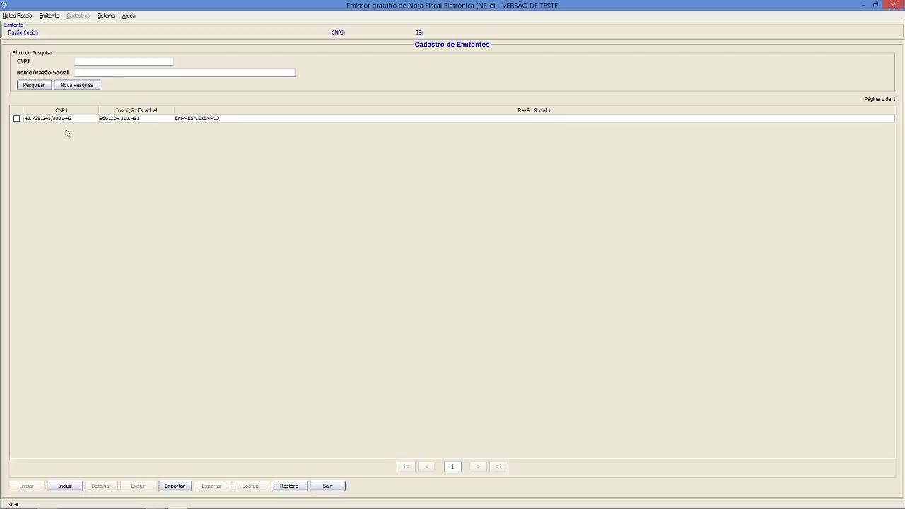
- Make EMPRESA EXEMPLO the active emitter and close the Avisos notices panel
left_click(206, 122)
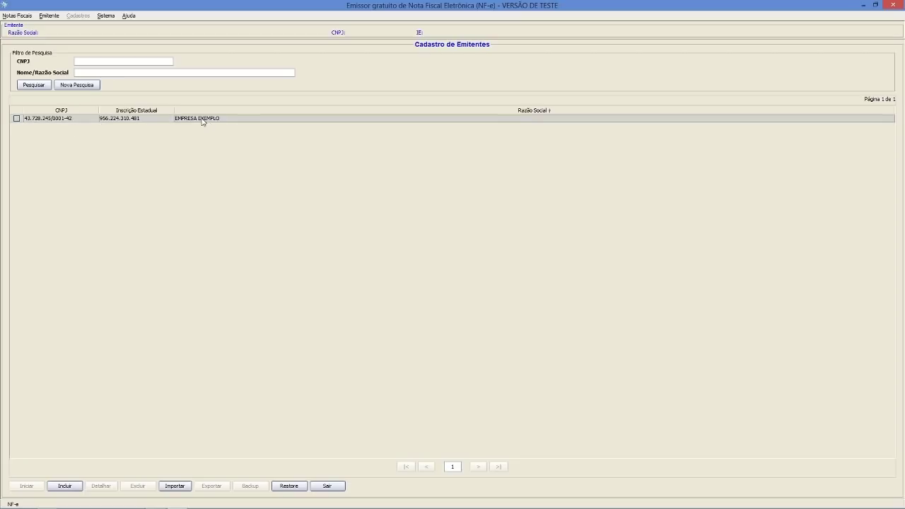
left_click(105, 16)
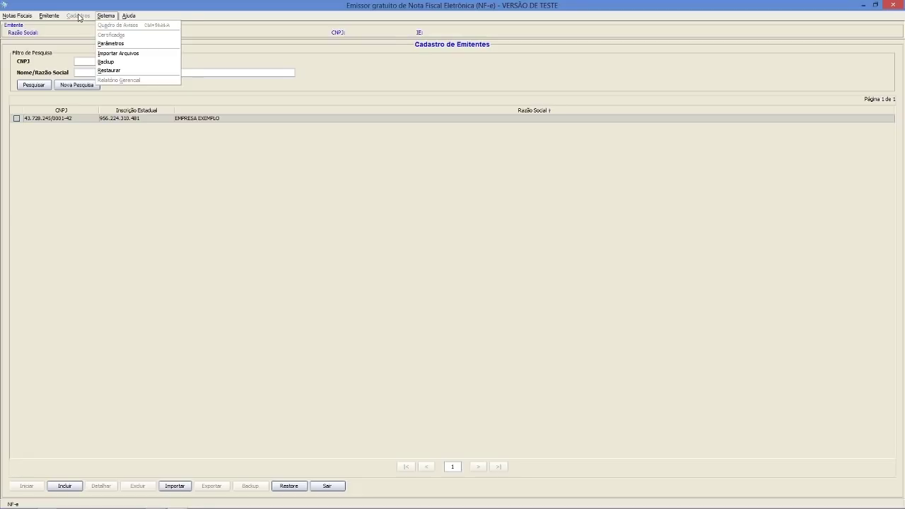
left_click(79, 16)
left_click(16, 119)
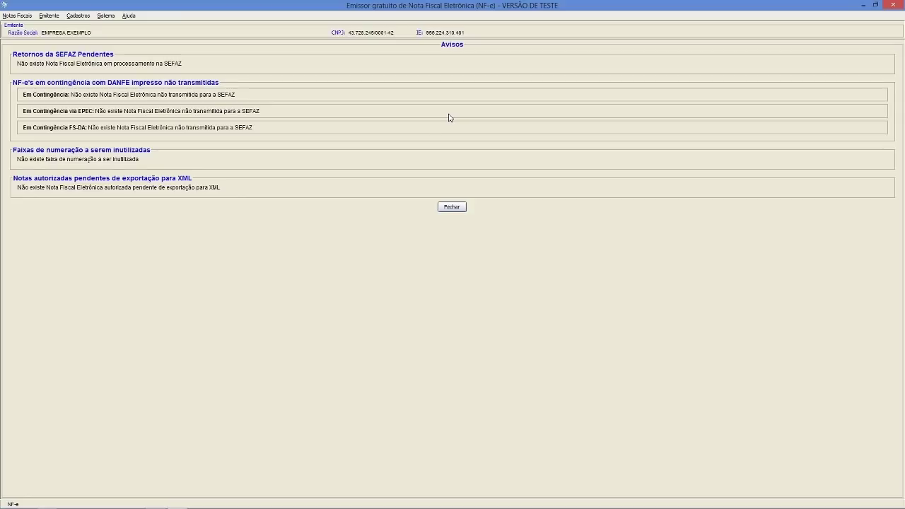
left_click(457, 209)
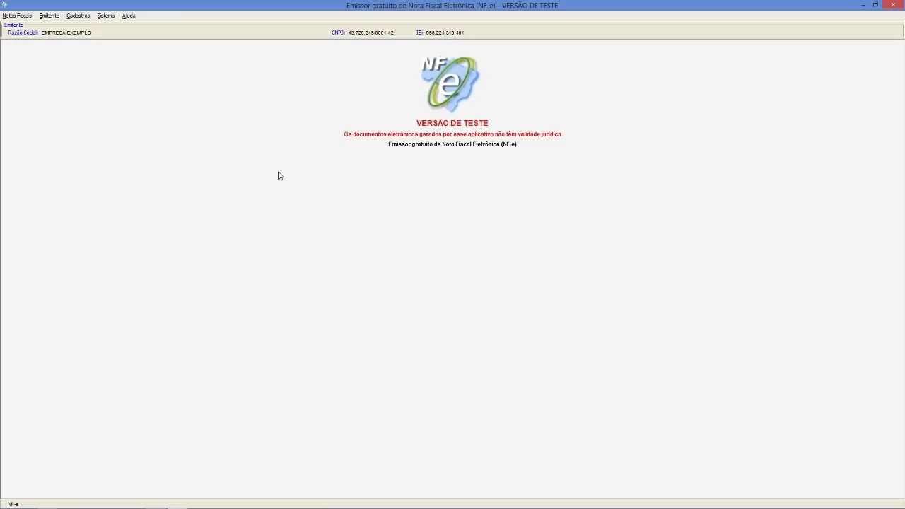
- In Sistema > Certificados, choose 'Utilizar Repositório de Certificados do Windows' and exit the screen
left_click(80, 17)
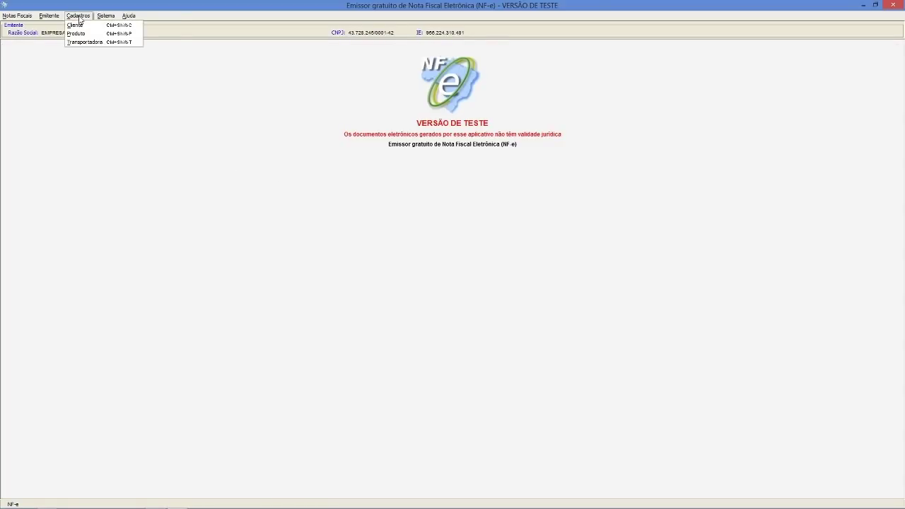
mouse_move(105, 19)
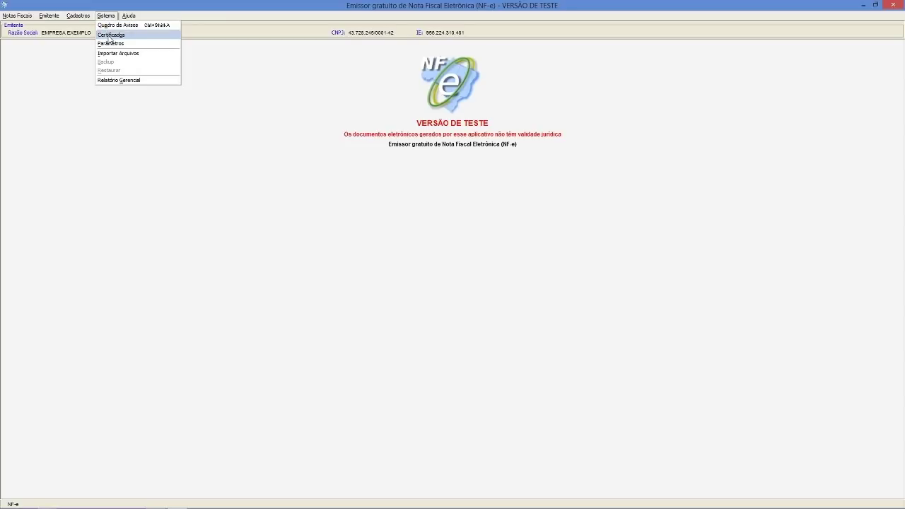
left_click(109, 35)
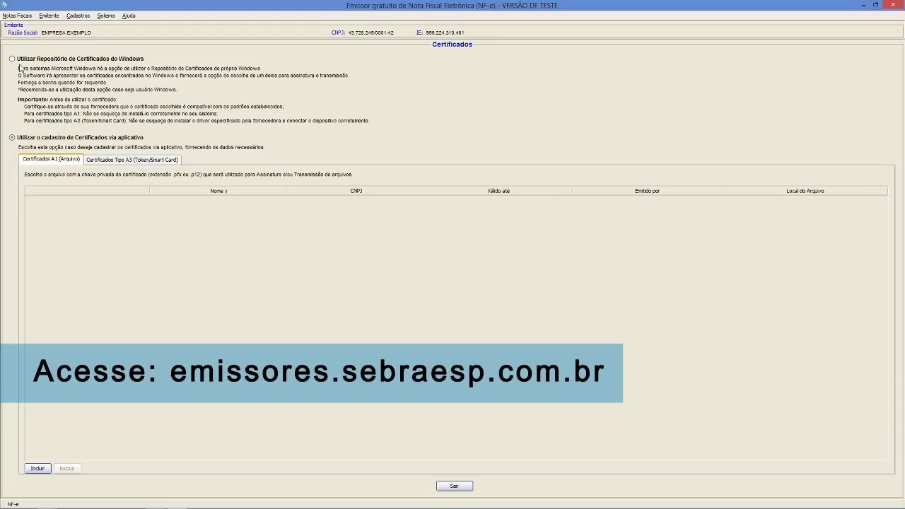
left_click(12, 59)
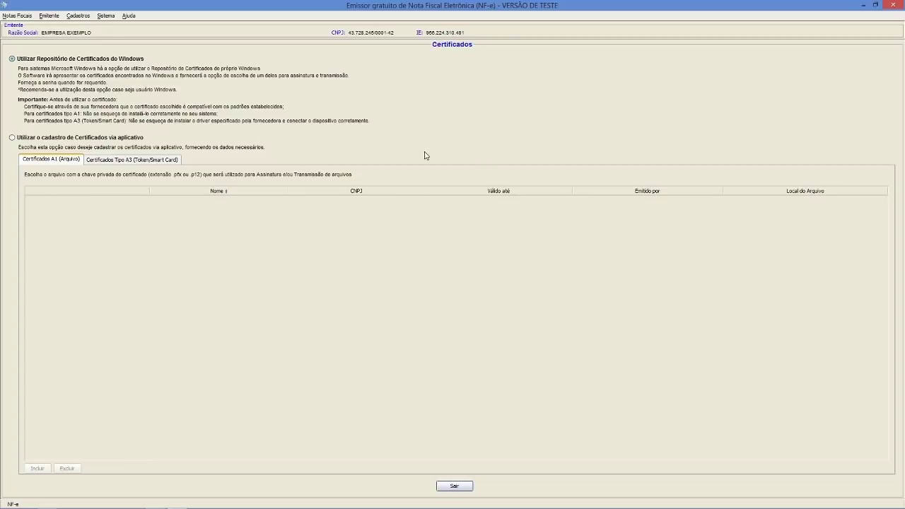
left_click(453, 486)
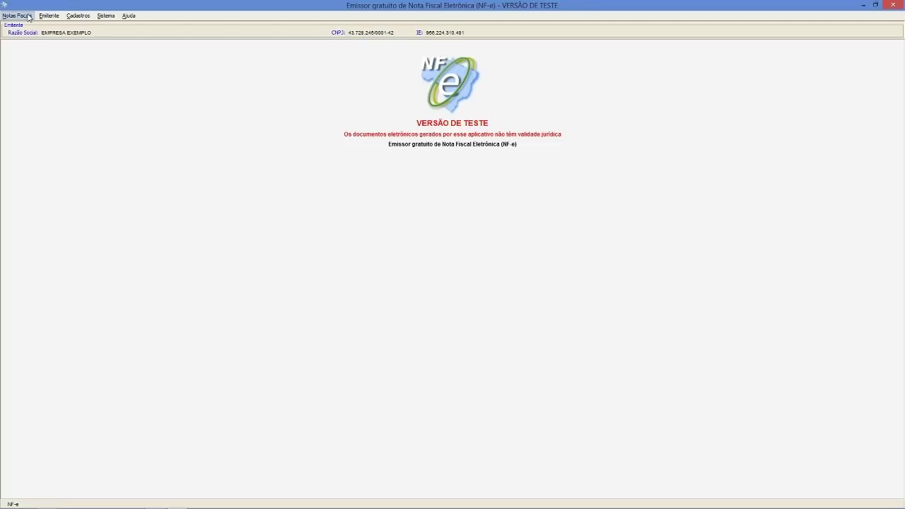
- Start a new invoice through Notas Fiscais > Emitir Nova Nota
left_click(17, 16)
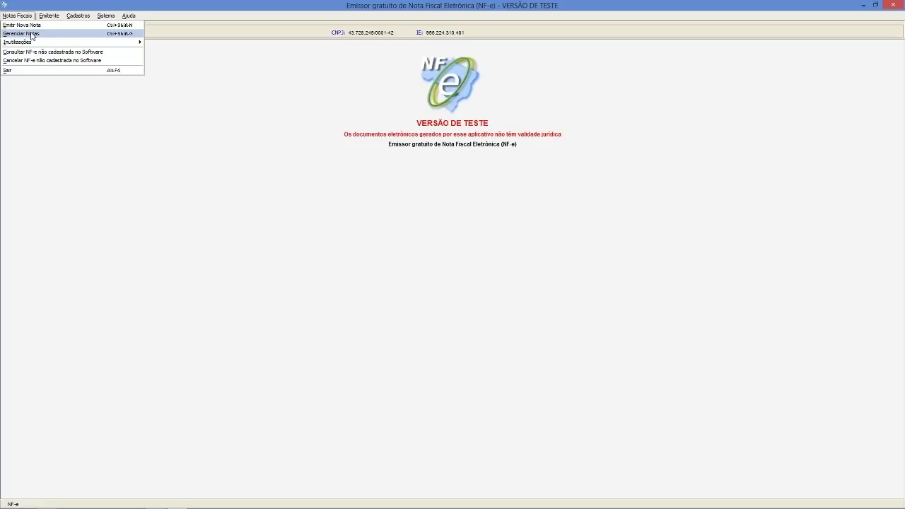
left_click(32, 28)
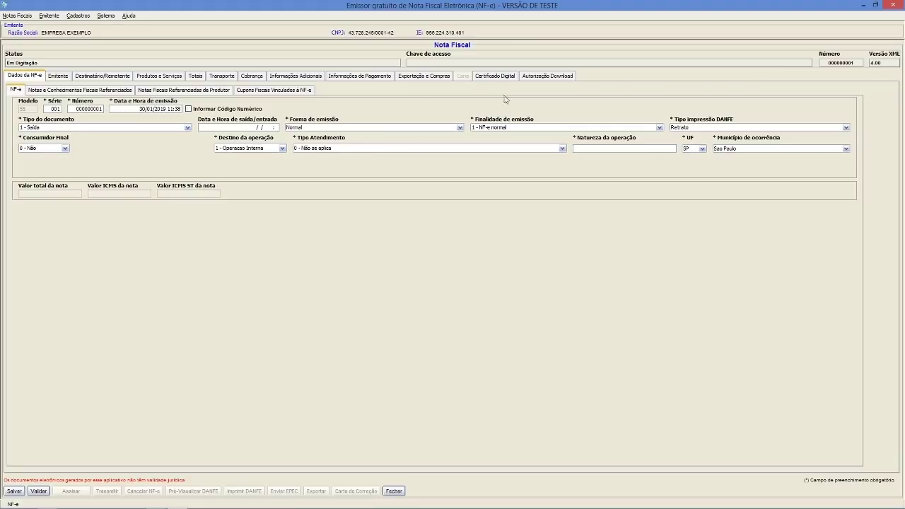
- Renumber the invoice to 000000199 by entering 199 in the Número field
double_click(94, 111)
type("199")
left_click(139, 110)
- Keep document type 1 - Saída, Normal emission form, purpose 1 - NF-e normal and Retrato DANFE orientation
left_click(137, 129)
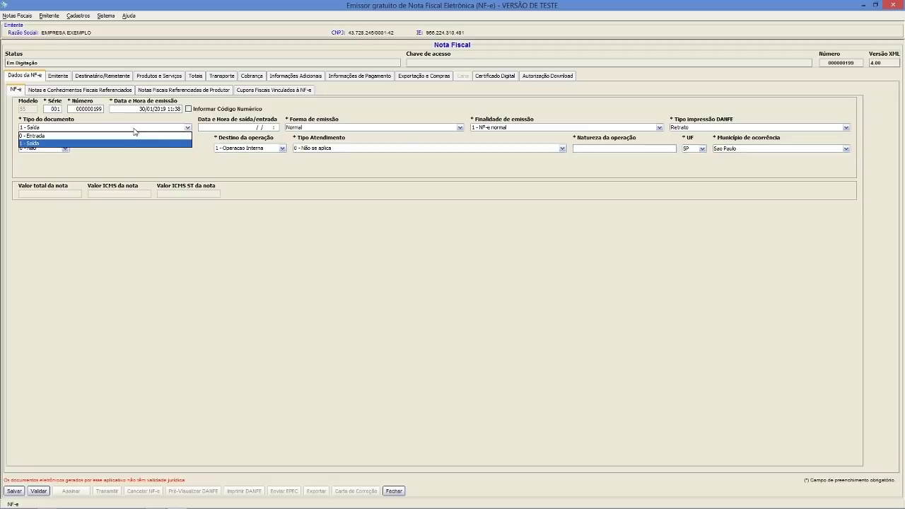
left_click(126, 146)
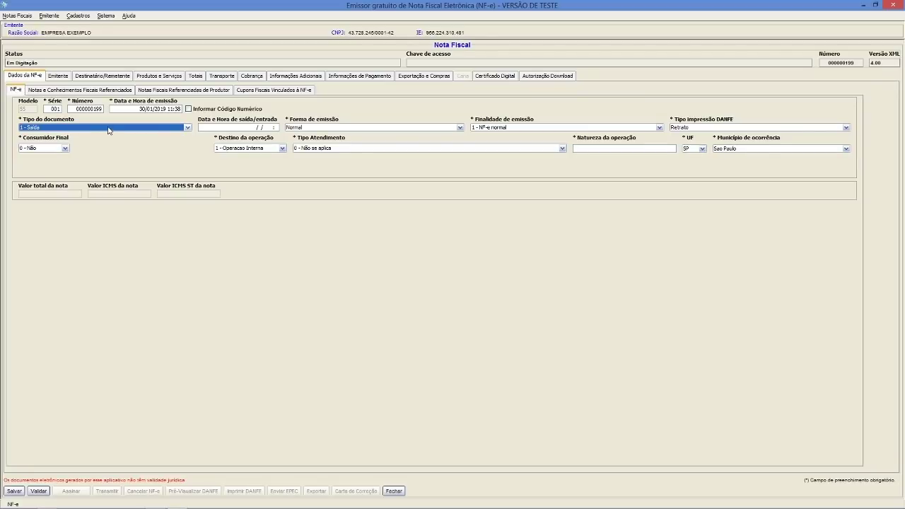
left_click(338, 128)
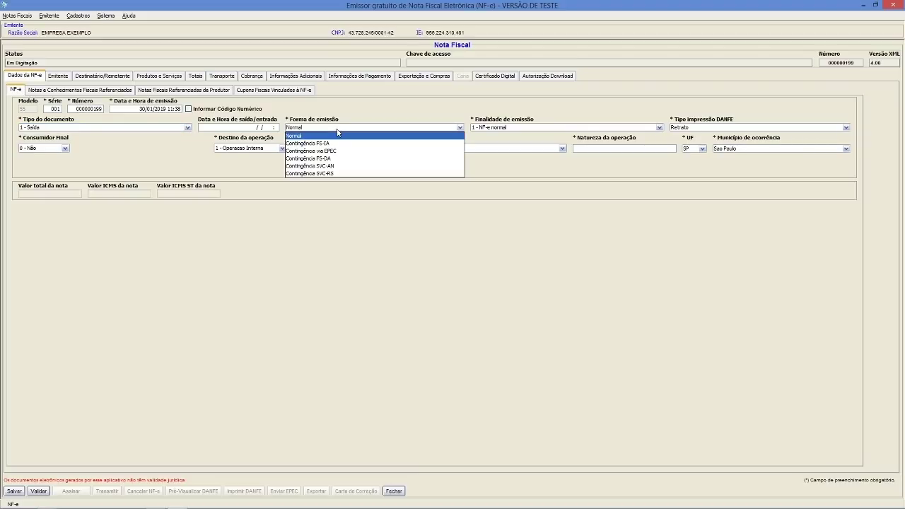
left_click(236, 129)
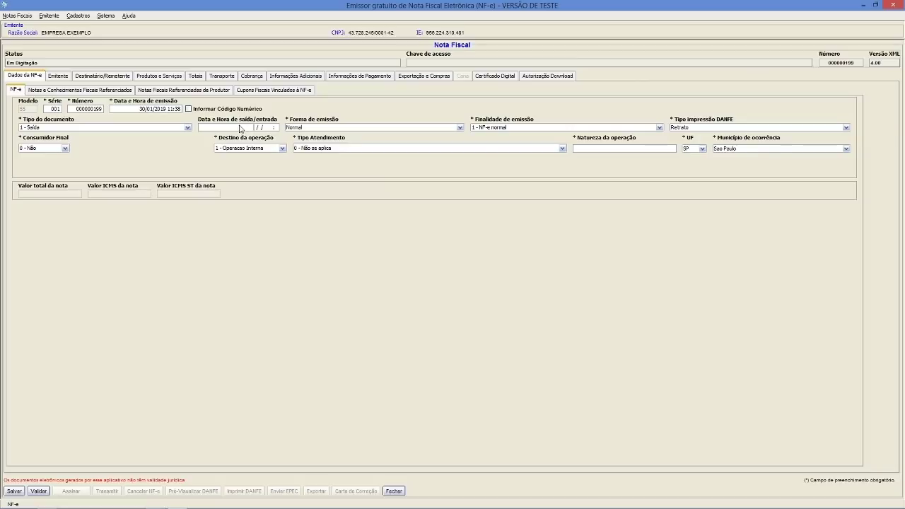
left_click(304, 128)
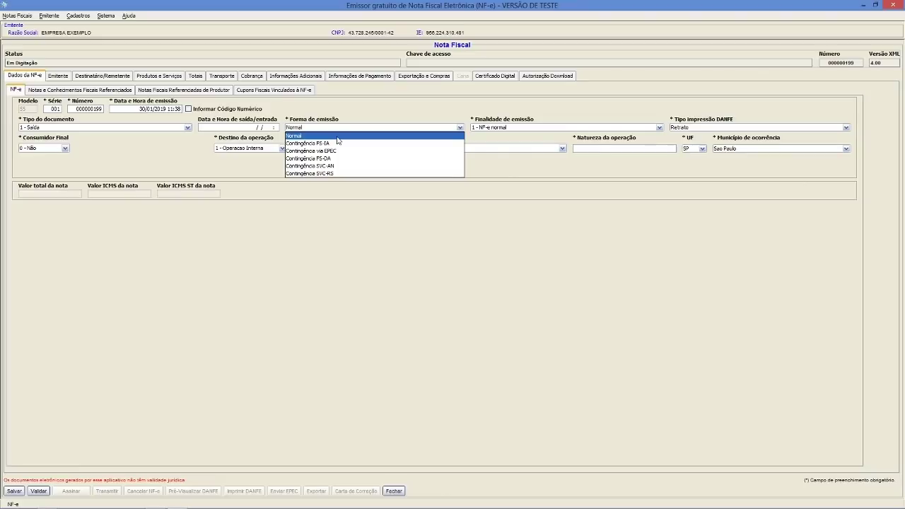
left_click(369, 136)
left_click(493, 129)
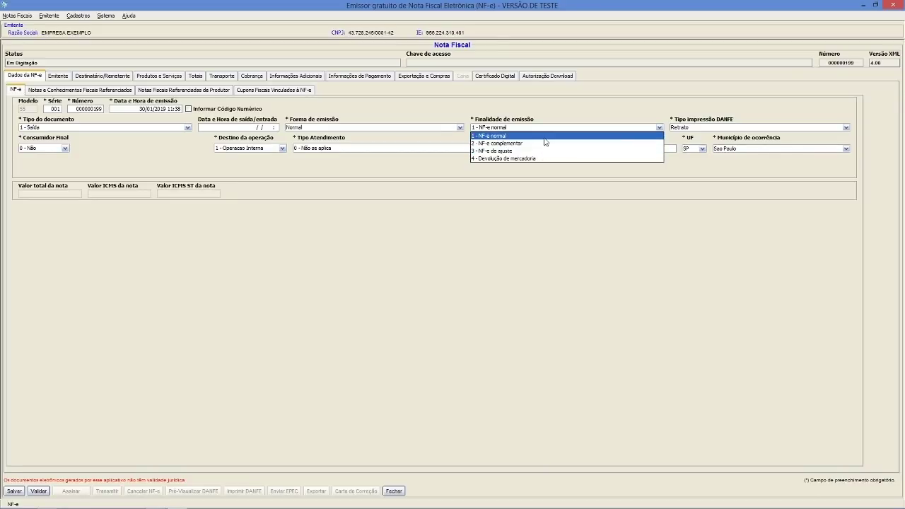
left_click(499, 136)
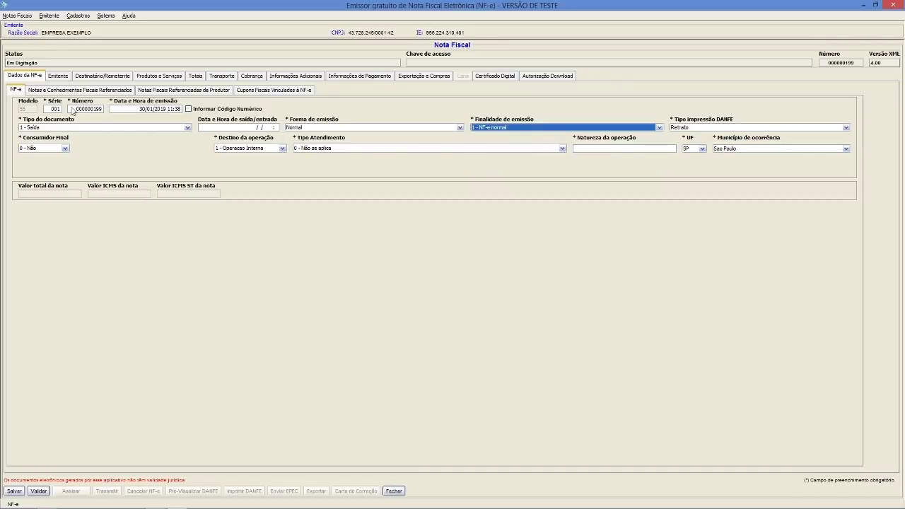
left_click(698, 129)
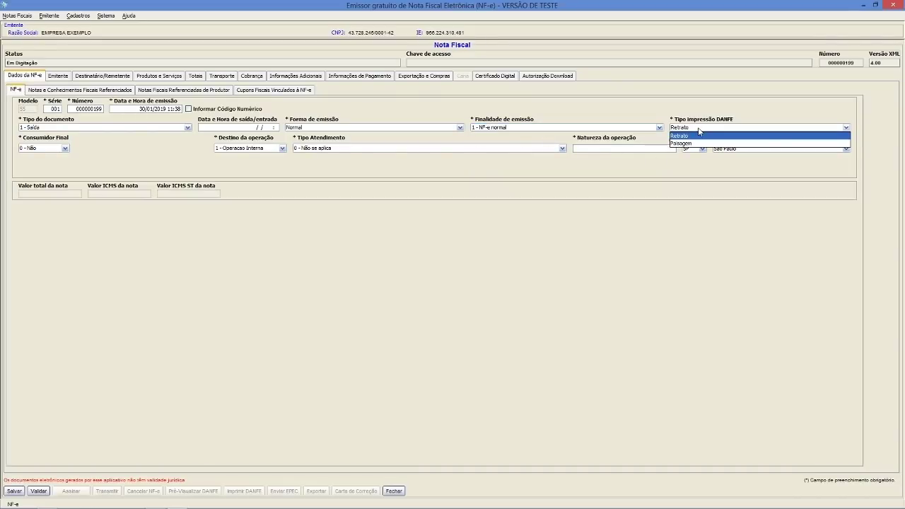
left_click(686, 137)
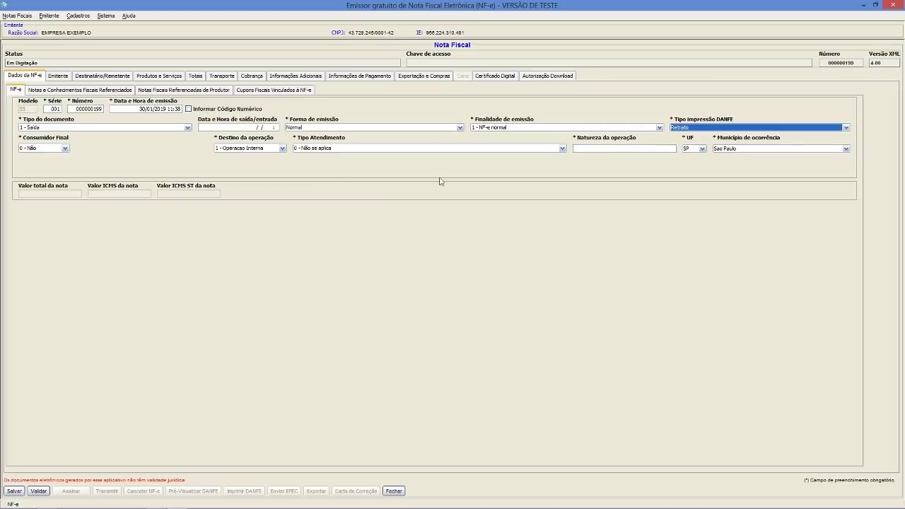
- Mark the sale as to a final consumer, with destination 1 - Operacao Interna, service type 0 and nature Venda
left_click(65, 148)
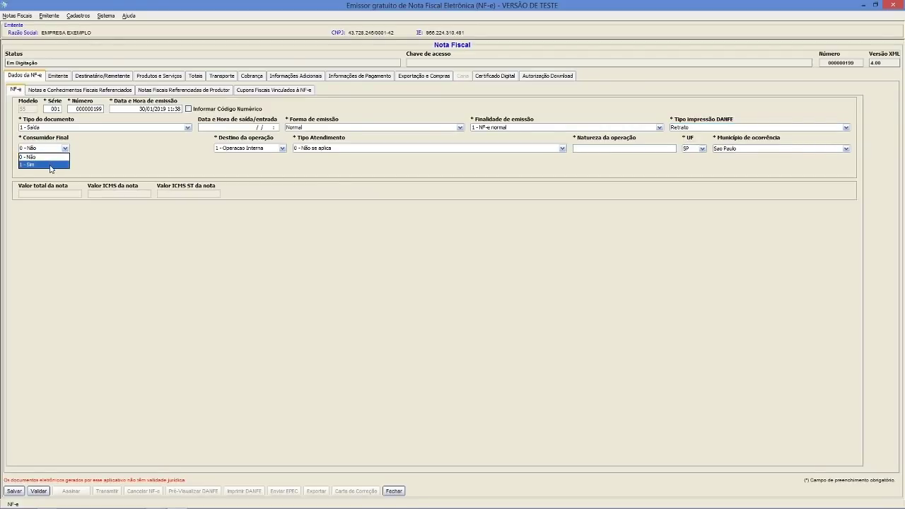
left_click(51, 166)
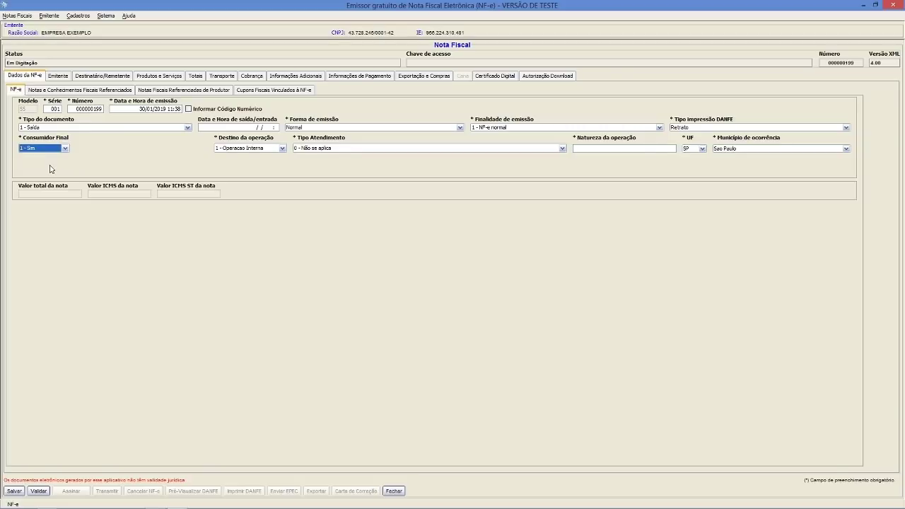
left_click(282, 149)
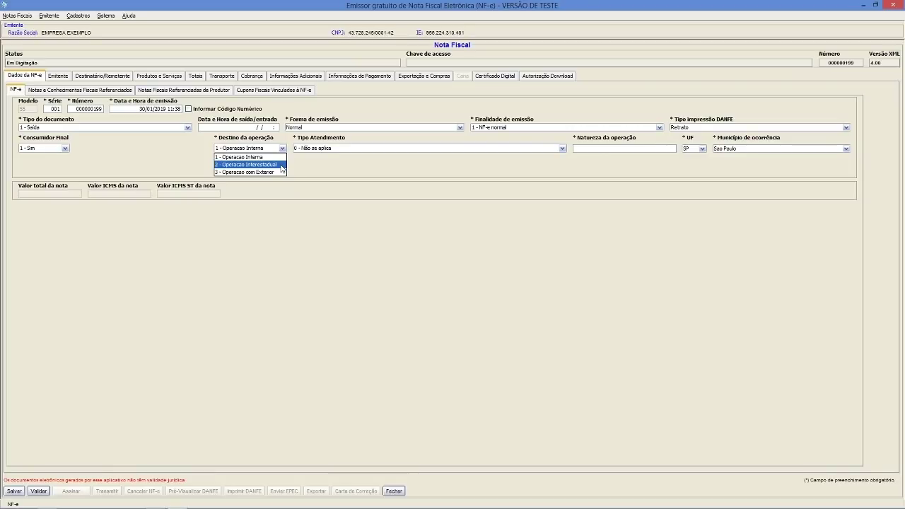
left_click(280, 157)
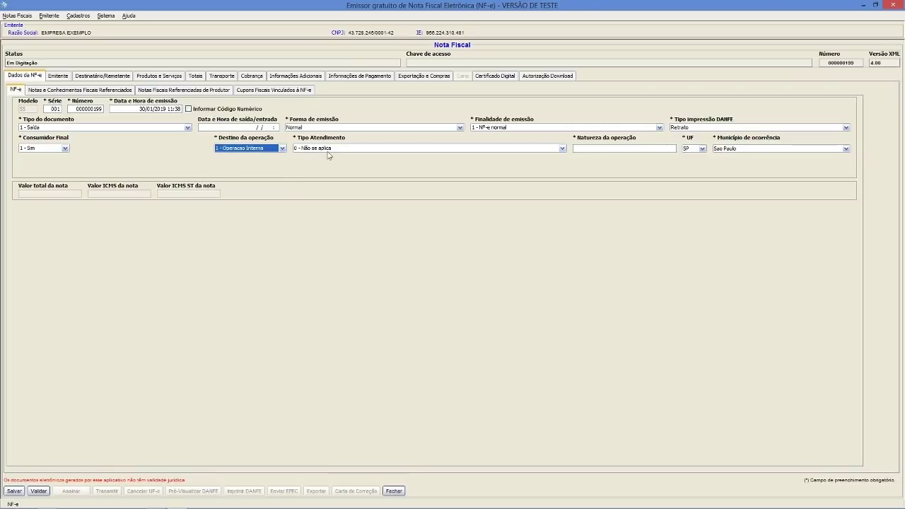
left_click(339, 149)
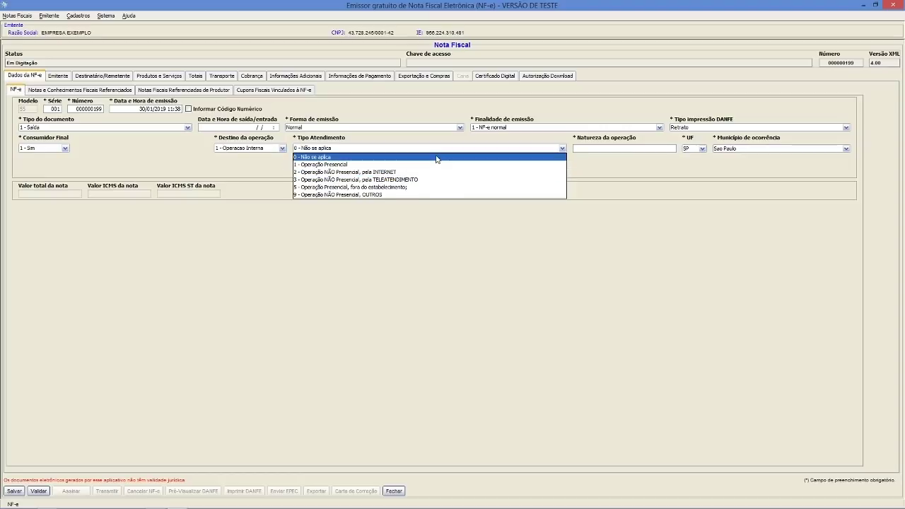
left_click(444, 158)
left_click(637, 149)
type("vENDA")
key("BackSpace")
key("BackSpace")
key("BackSpace")
key("BackSpace")
key("BackSpace")
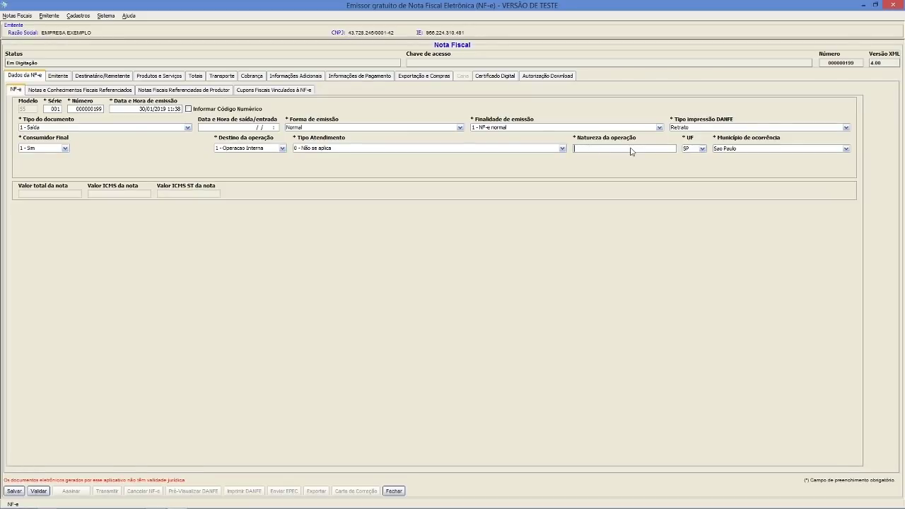
type("Ven")
left_click(58, 75)
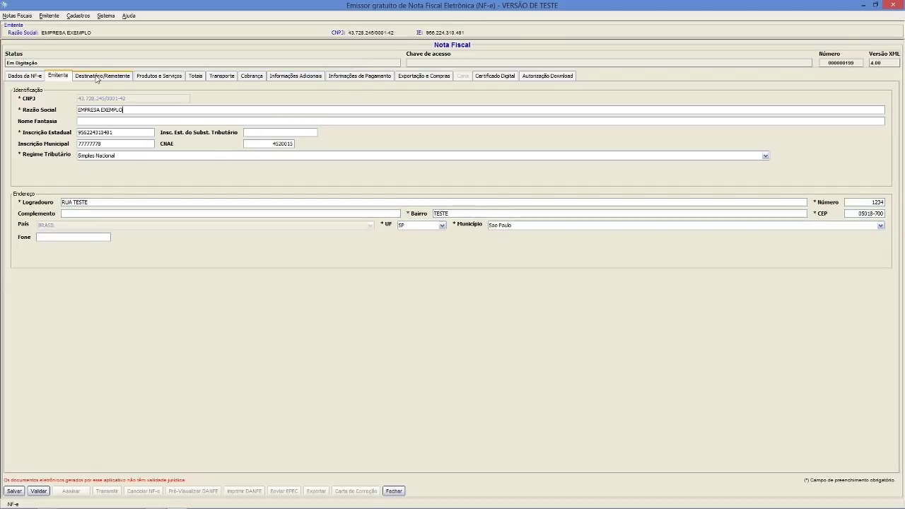
- Move from the issuer details to the Destinatário/Remetente form
left_click(97, 78)
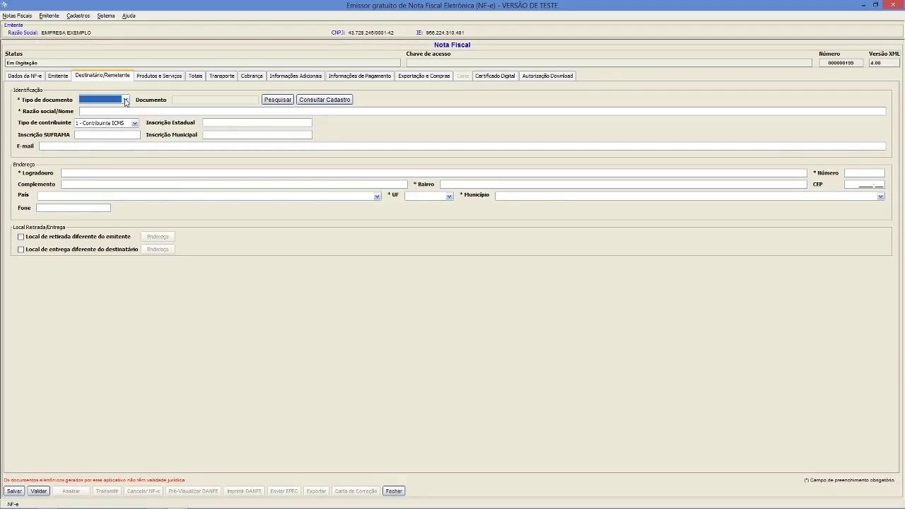
- Choose CNPJ as the recipient document type and start a new client from the client search
left_click(125, 102)
left_click(114, 111)
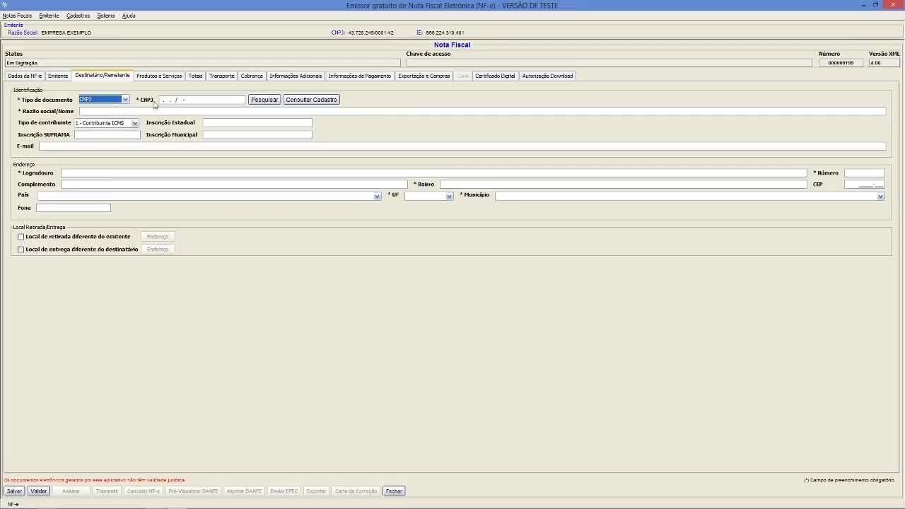
left_click(267, 101)
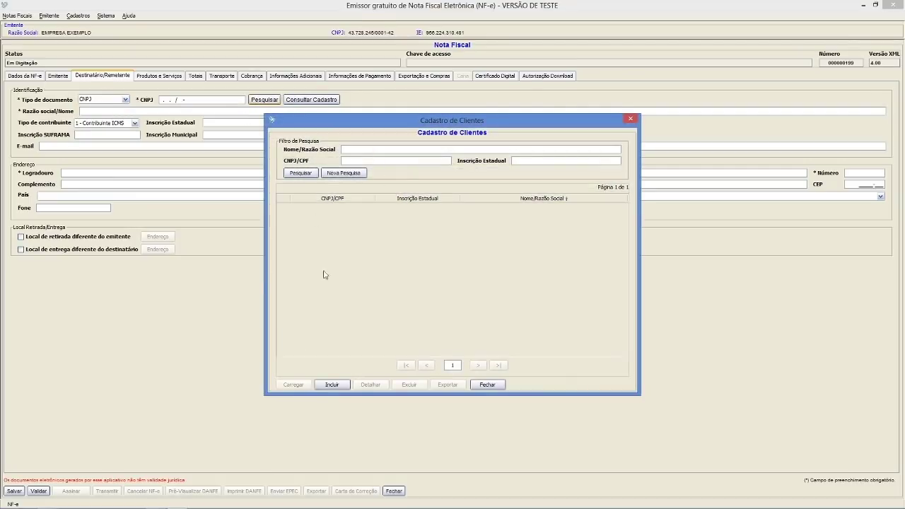
left_click(332, 385)
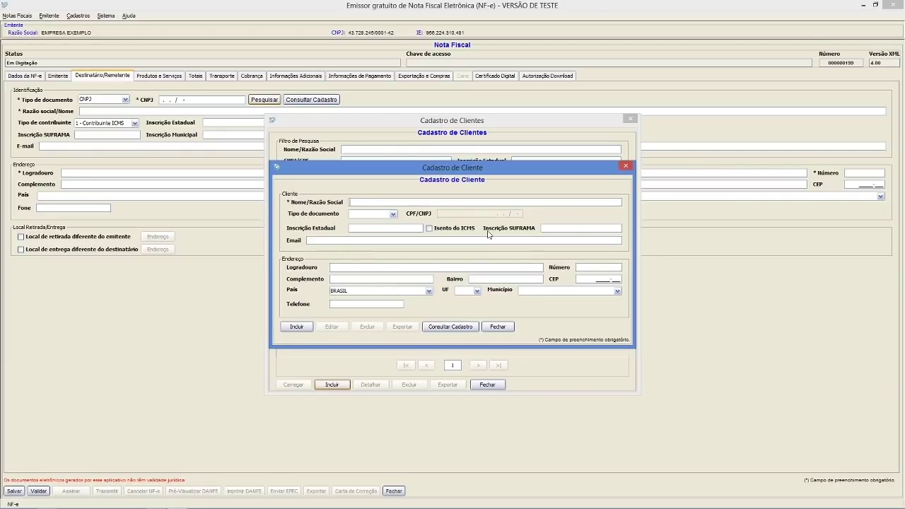
- Name the client 'NF-E EMITIDA EM AMBIENTE DE HOMOLOGACAO - SEM VALOR FISCAL' and enter its CNPJ
key("BackSpace")
key("BackSpace")
type("NF-E EMITIDA EM A")
key("BackSpace")
key("BackSpace")
type("MBIENTE DE HOMOLOG")
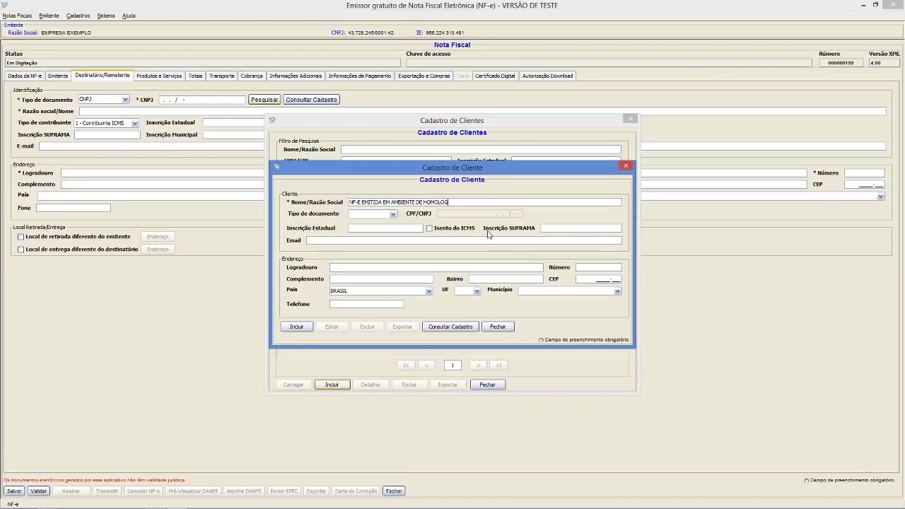
type("ACAO - SEM VALOR FISCA")
key("Tab")
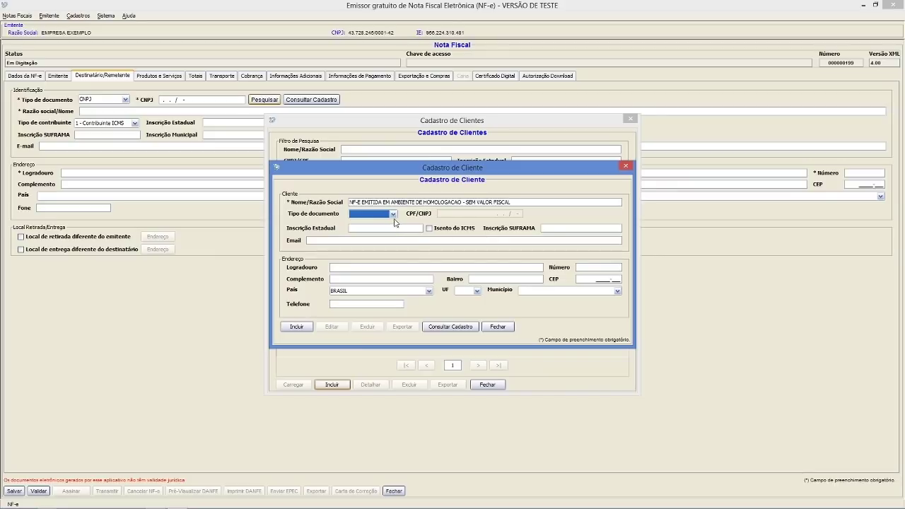
left_click(393, 214)
left_click(377, 231)
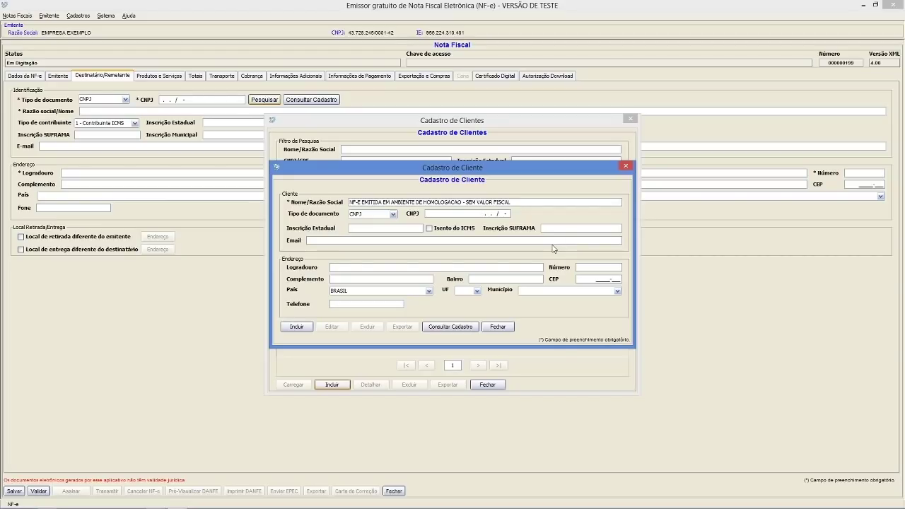
type("99.999.999/0001-91")
- Fill in the test street address, choose state SP and municipality Bertioga, and save the client
type("UA TESTE4321")
key("Tab")
key("Tab")
type("TESTE")
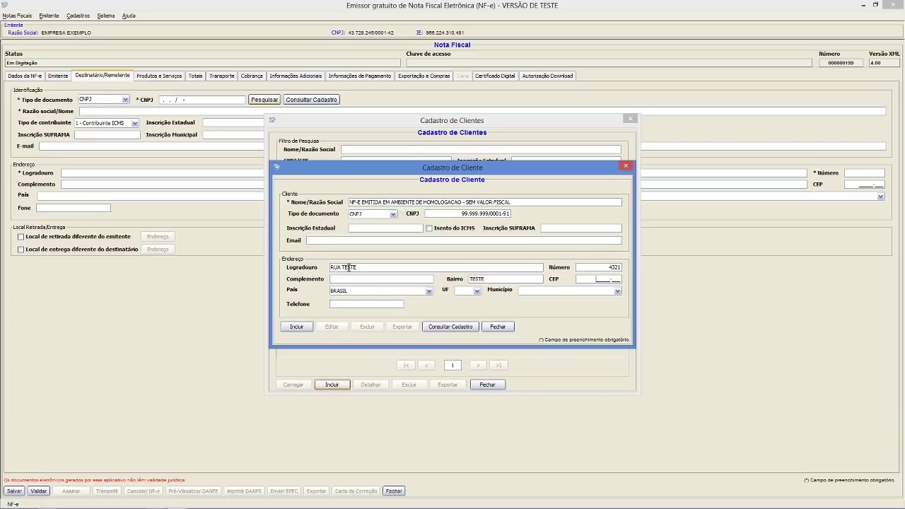
type("03052700")
key("Tab")
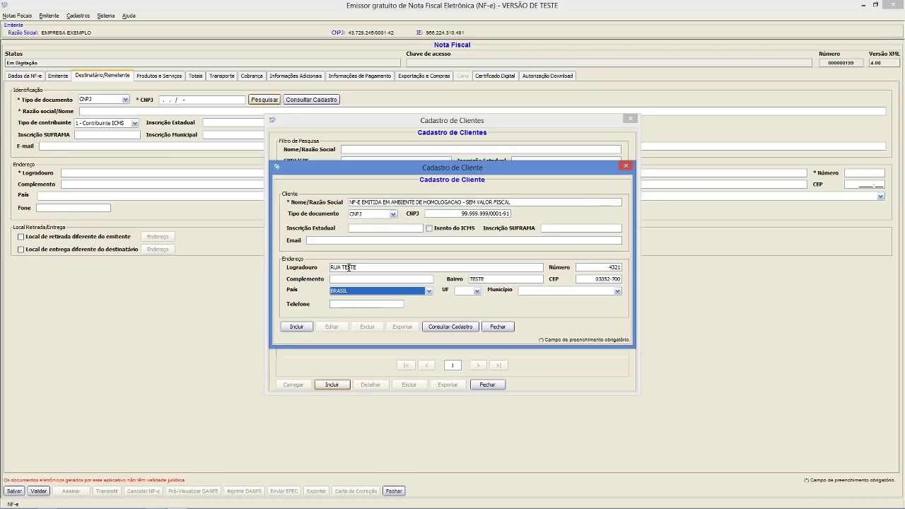
key("Tab")
left_click(477, 290)
scroll(471, 325, "down", 3)
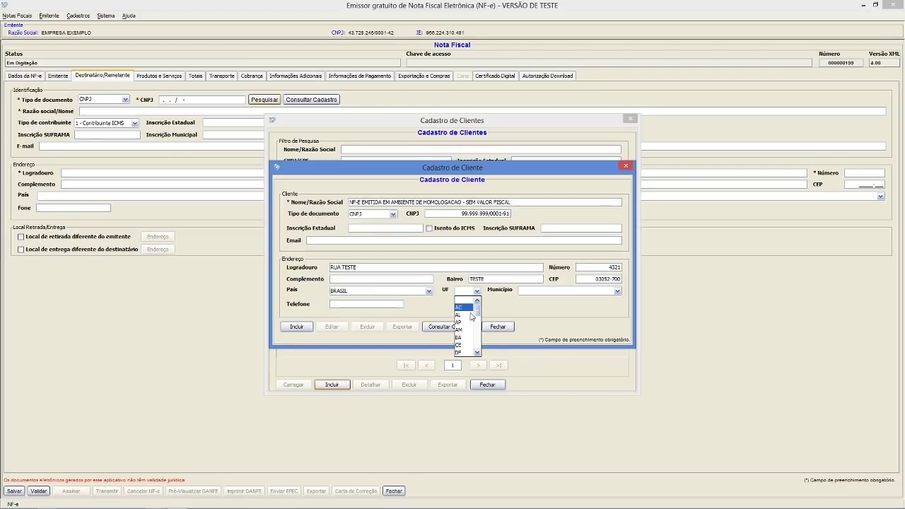
scroll(470, 329, "down", 3)
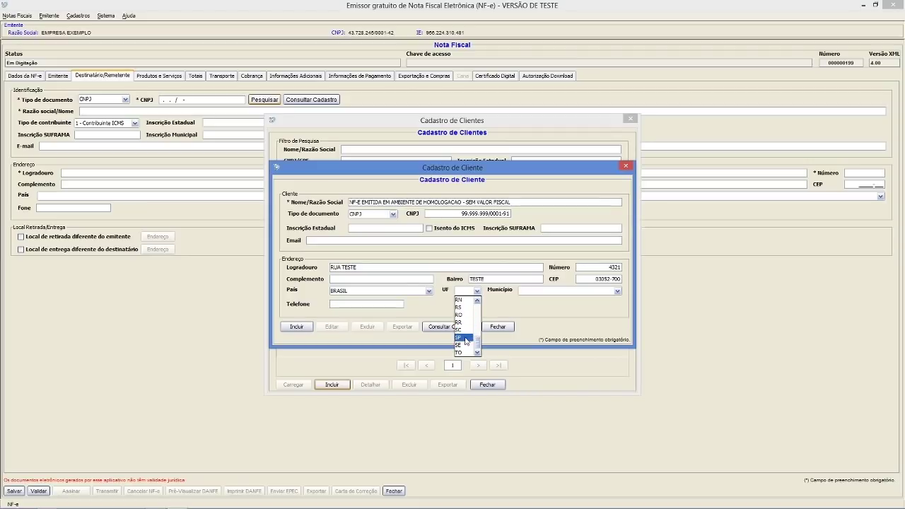
left_click(465, 341)
left_click(530, 291)
scroll(593, 332, "down", 3)
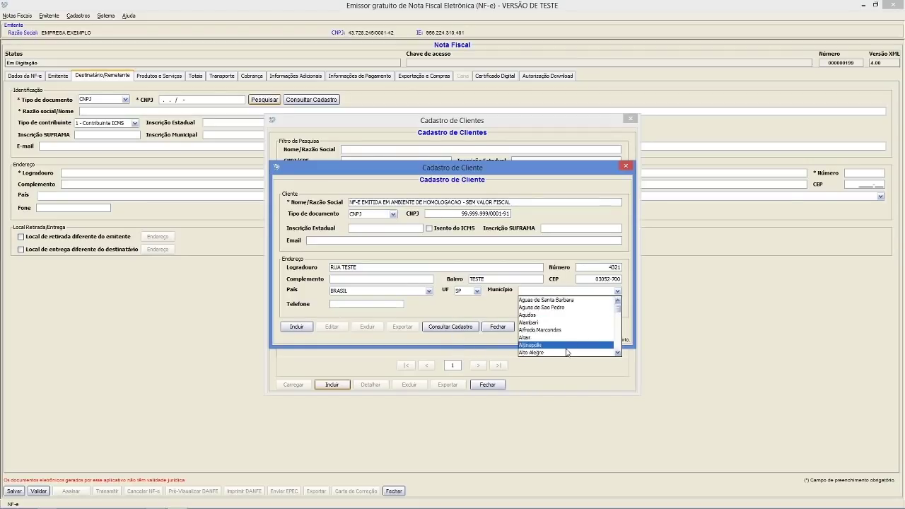
scroll(592, 340, "down", 15)
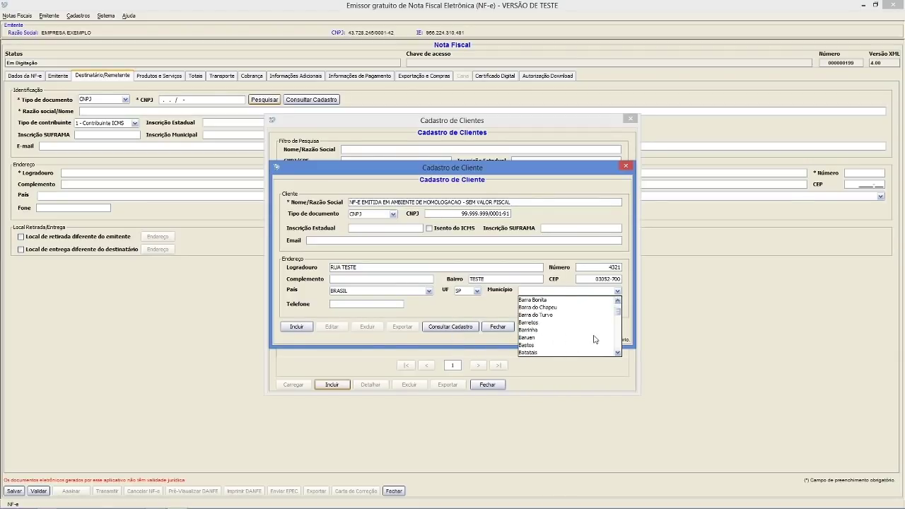
left_click(566, 323)
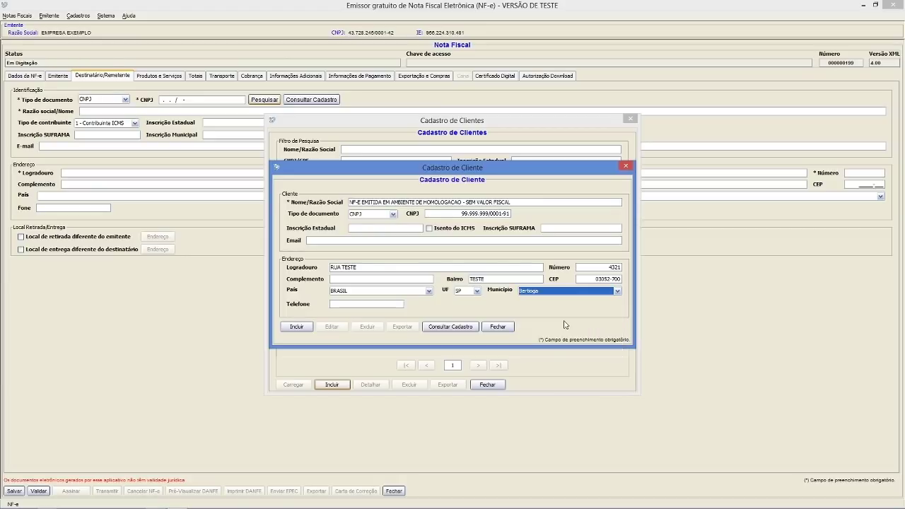
left_click(306, 329)
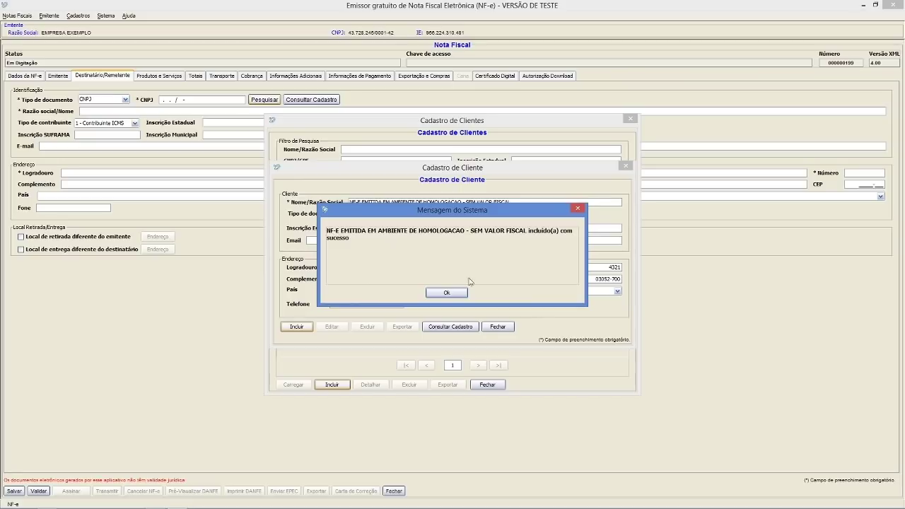
- Load the newly registered homologation client as recipient and show the empty Produtos e Serviços list
left_click(460, 293)
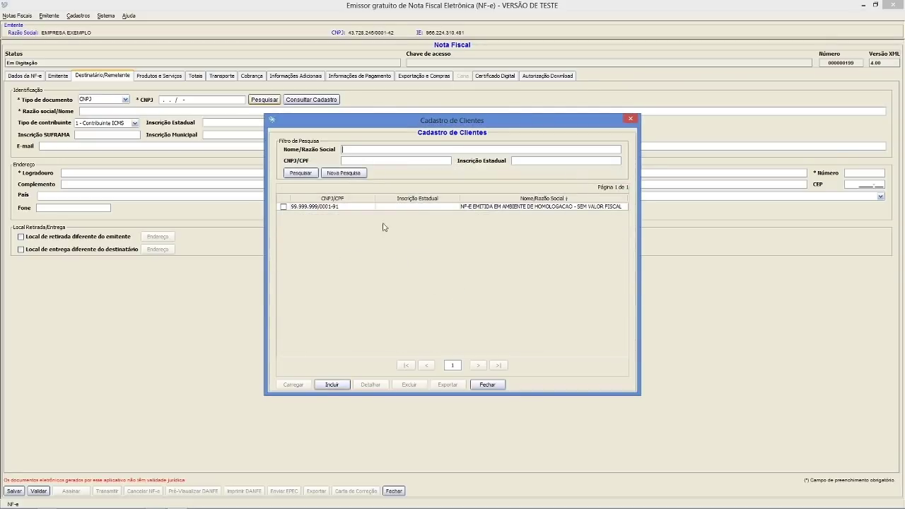
left_click(283, 206)
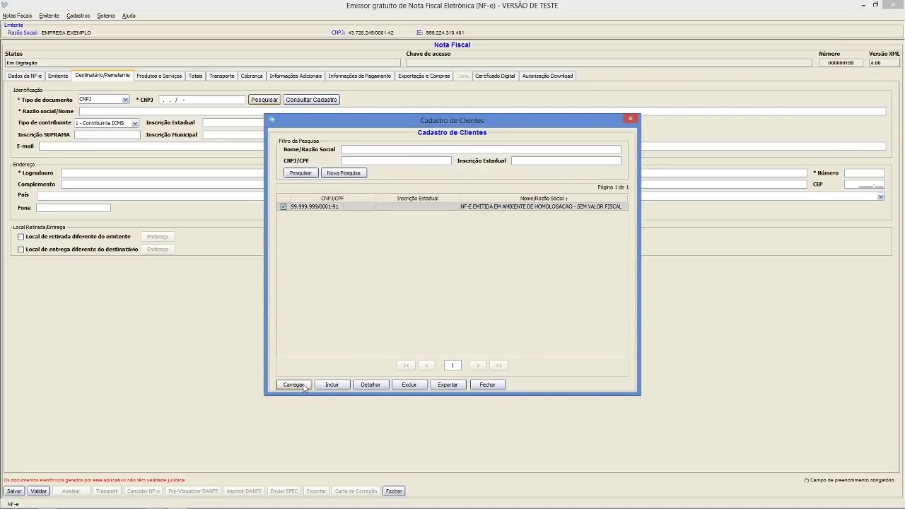
left_click(294, 385)
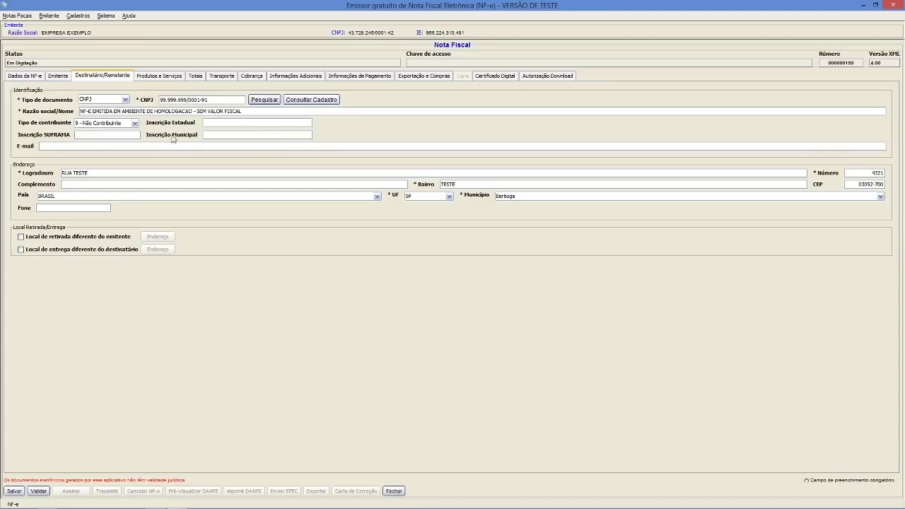
left_click(168, 80)
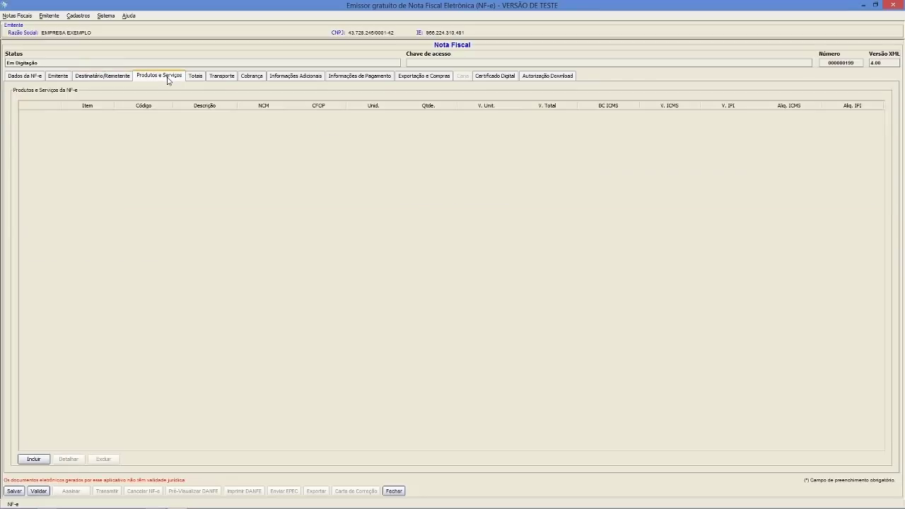
- Add product 'PRODUTO PORTA PAPEL TOALHA' with NCM 48189090, CEST 2004700 and CFOP 5102
left_click(42, 464)
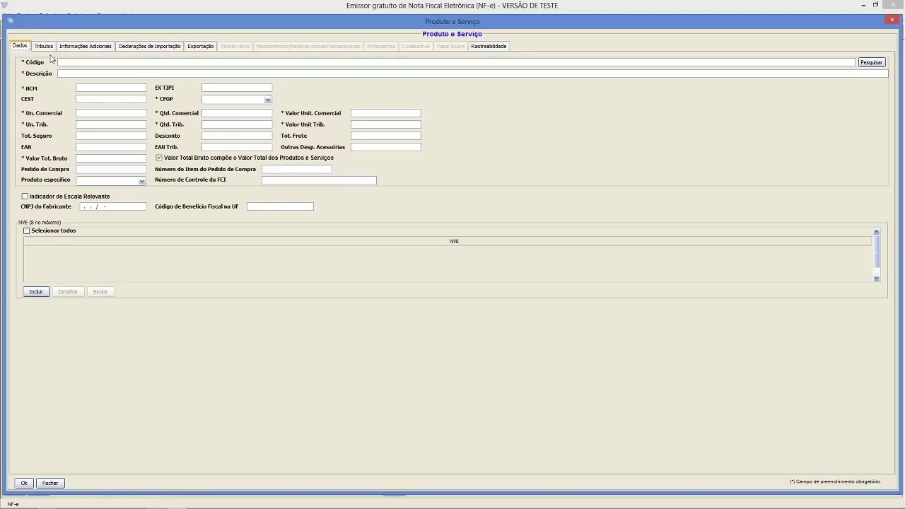
left_click(65, 60)
type("NÚMERO")
type("NO DA EMPRESA")
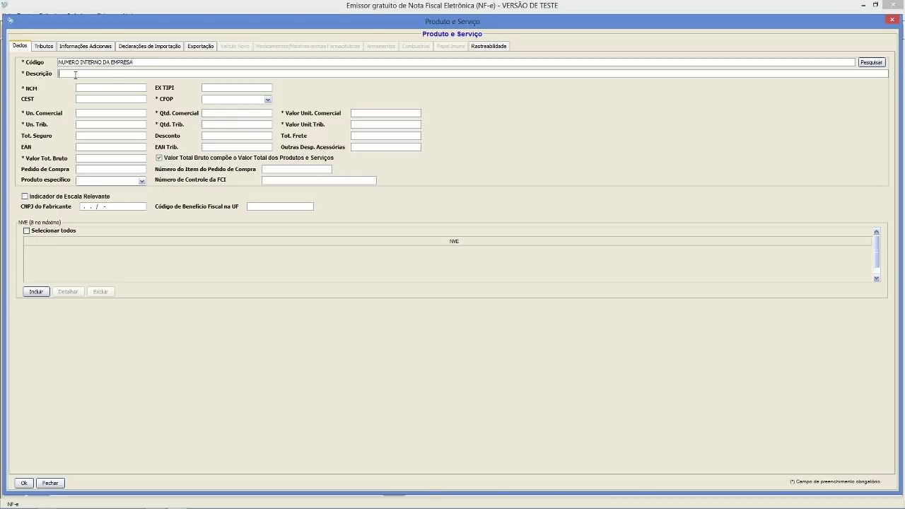
type("PORTAT")
key("BackSpace")
key("BackSpace")
key("BackSpace")
key("BackSpace")
key("BackSpace")
type("RODUT")
type("O PORTAL")
type("PAPEL TOA")
type("LHA")
type("481")
type("89090")
key("Tab")
type("200")
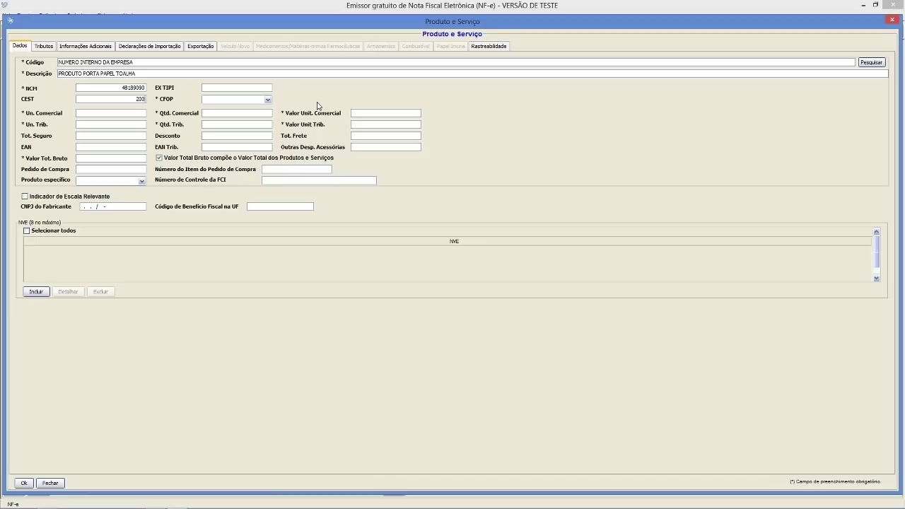
type("4700")
key("Tab")
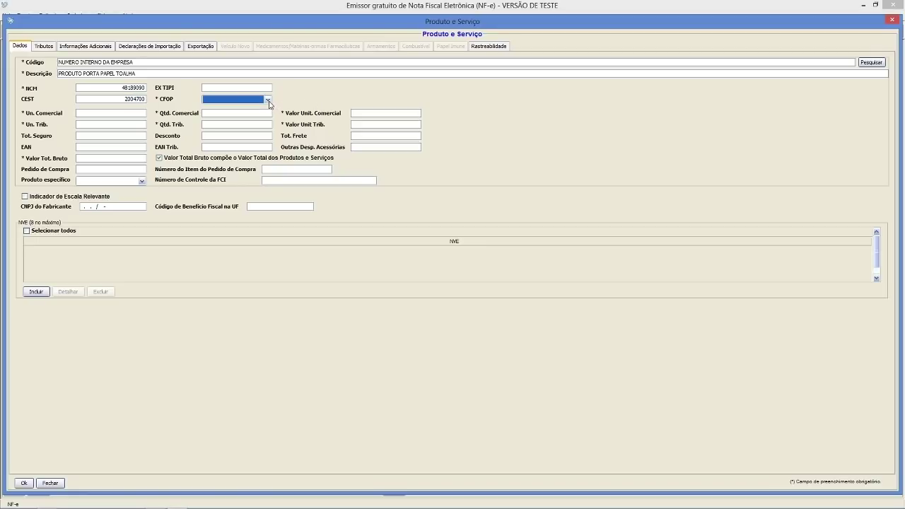
left_click(268, 101)
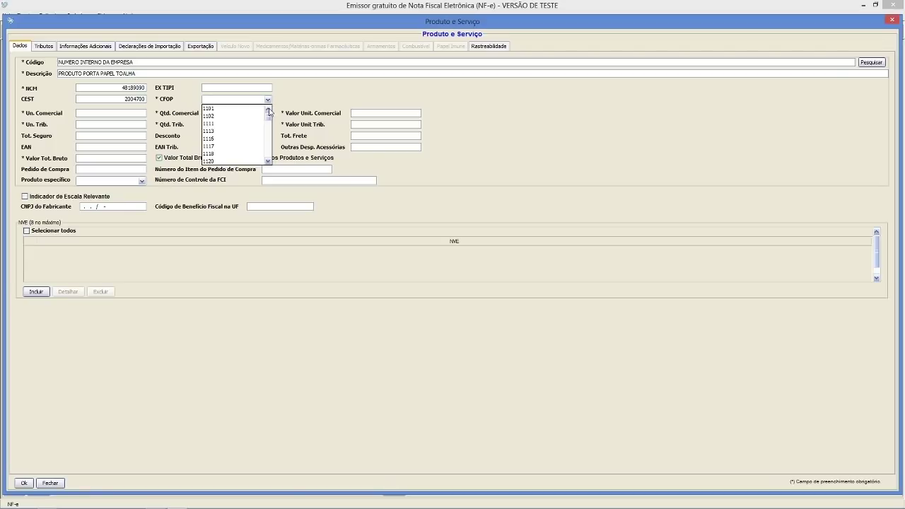
type("5102")
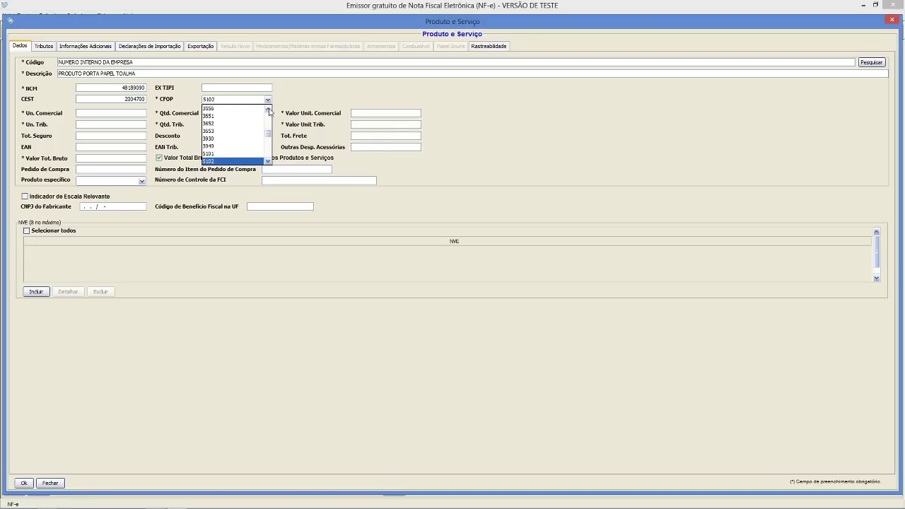
key("Return")
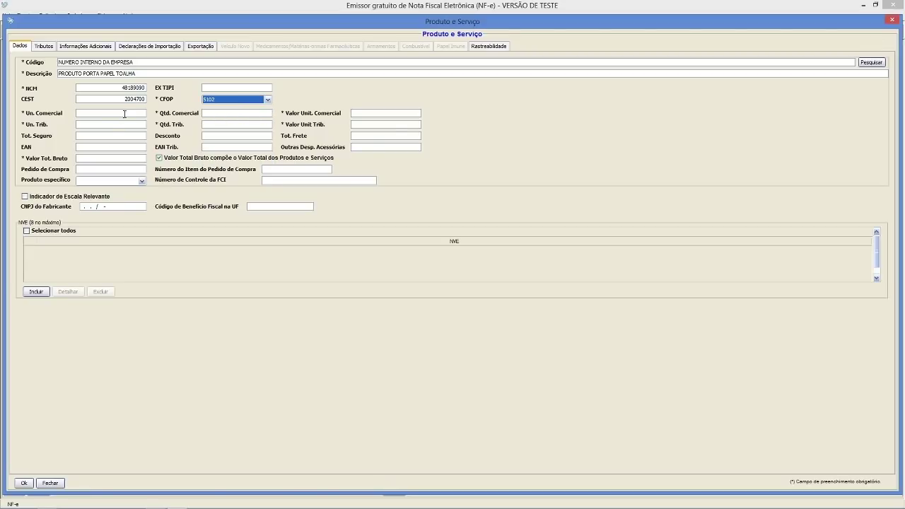
- Set commercial and taxable unit UN, quantity 100 and unit value 5
left_click(121, 117)
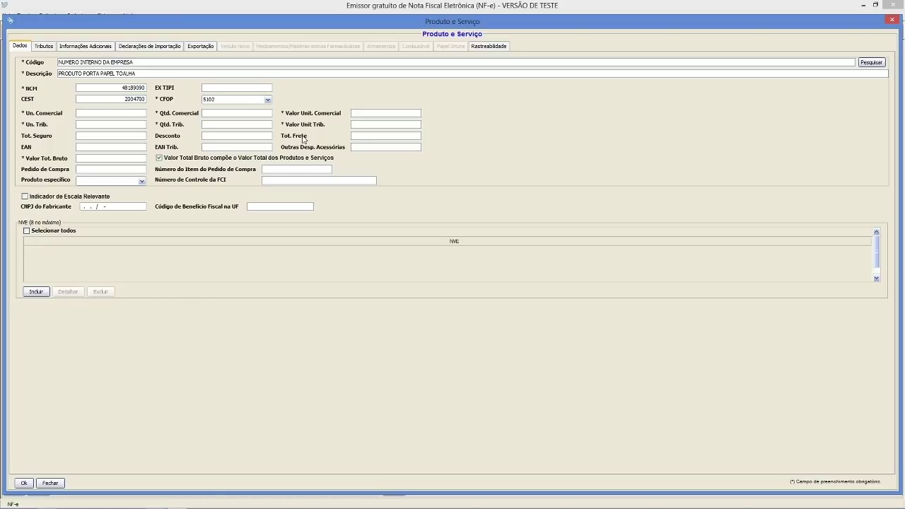
type("UN")
type("100")
key("Tab")
key("Tab")
type("UN100")
key("Tab")
type("5")
key("Tab")
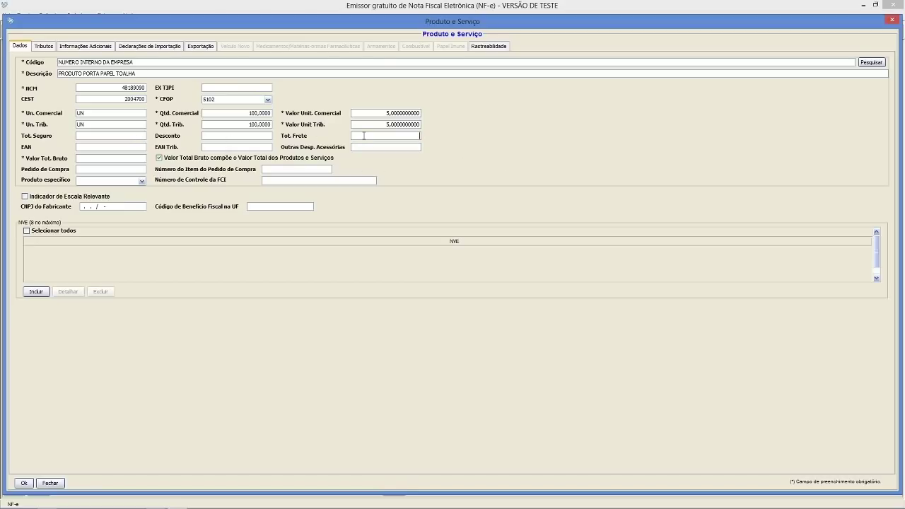
- Enter freight 30,00, the EAN code in both EAN fields, and gross total 500,00
left_click(418, 137)
type("30,00")
left_click(132, 146)
type("49")
type("89")
type("4290")
type("223265")
double_click(133, 146)
key("ctrl+c")
key("Tab")
type("SEM GTIN")
key("BackSpace")
key("BackSpace")
key("BackSpace")
key("BackSpace")
key("BackSpace")
key("BackSpace")
key("BackSpace")
key("BackSpace")
key("ctrl+v")
left_click(127, 159)
type("500")
key("Tab")
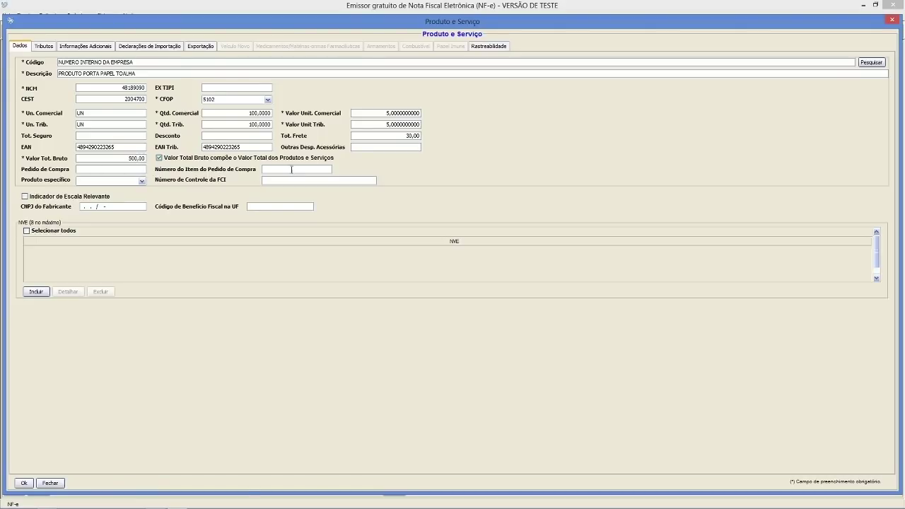
- Try Veículo and Rastreio as the specific-product type, then leave it blank
left_click(141, 181)
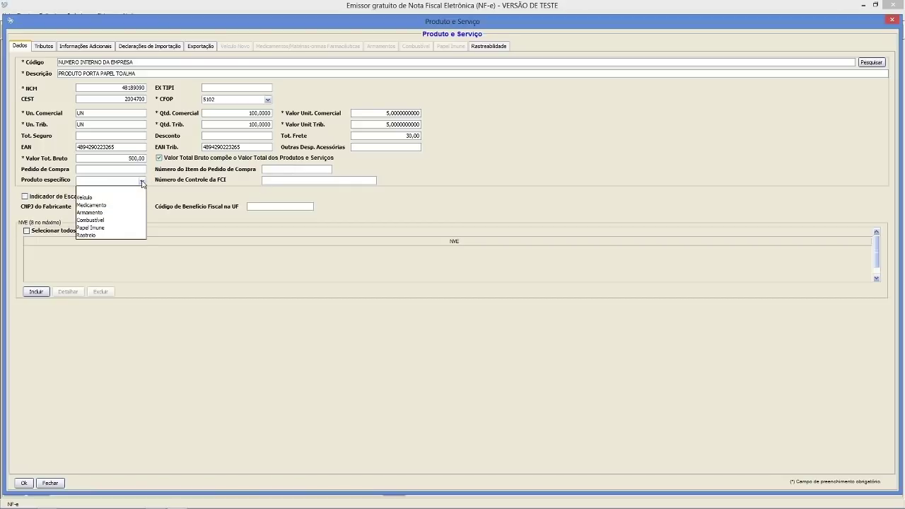
left_click(86, 198)
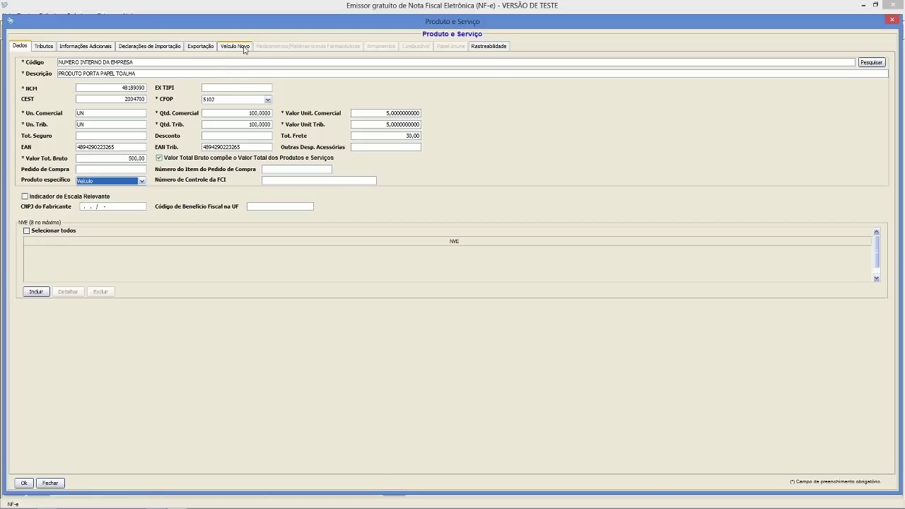
left_click(142, 181)
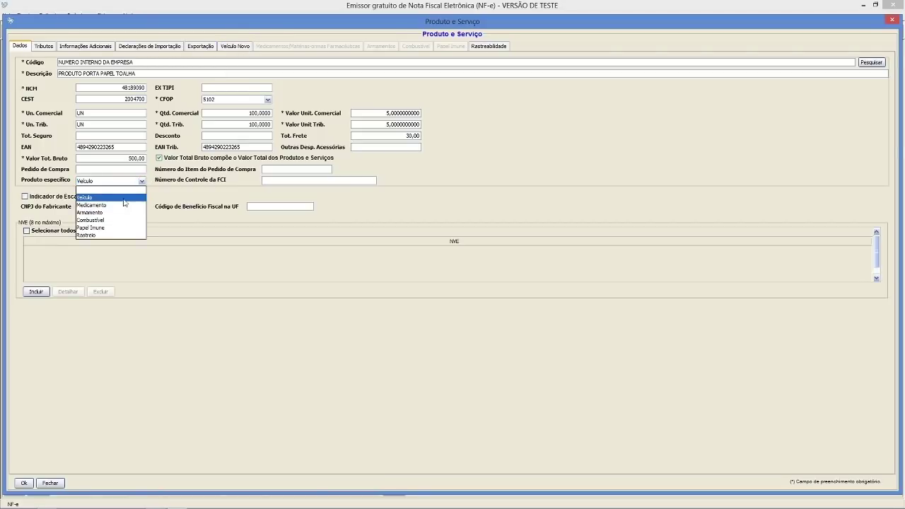
left_click(117, 235)
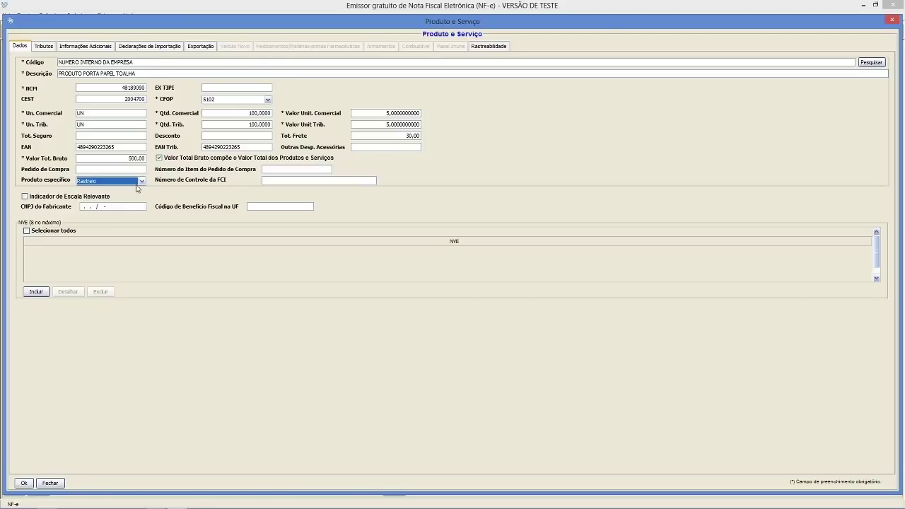
left_click(142, 182)
left_click(125, 190)
left_click(51, 47)
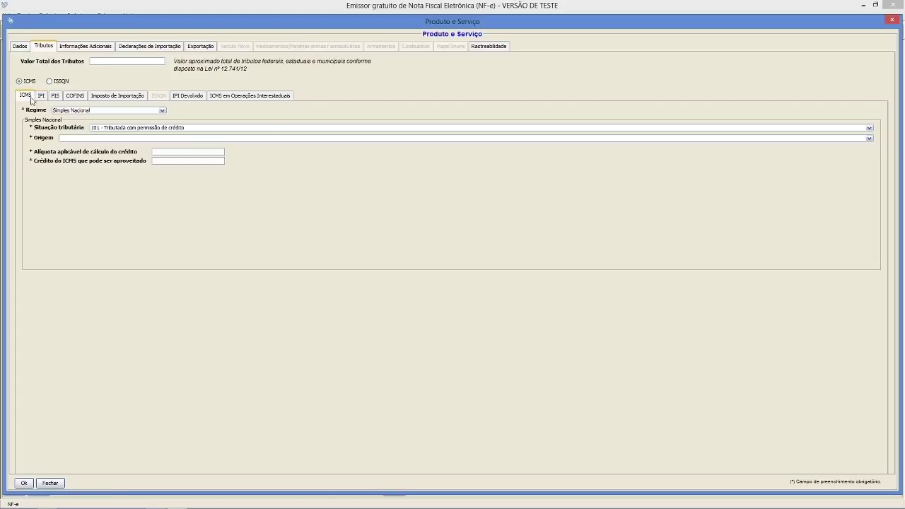
- Keep the ICMS regime as Simples Nacional after checking Tributação Normal
left_click(69, 111)
left_click(72, 127)
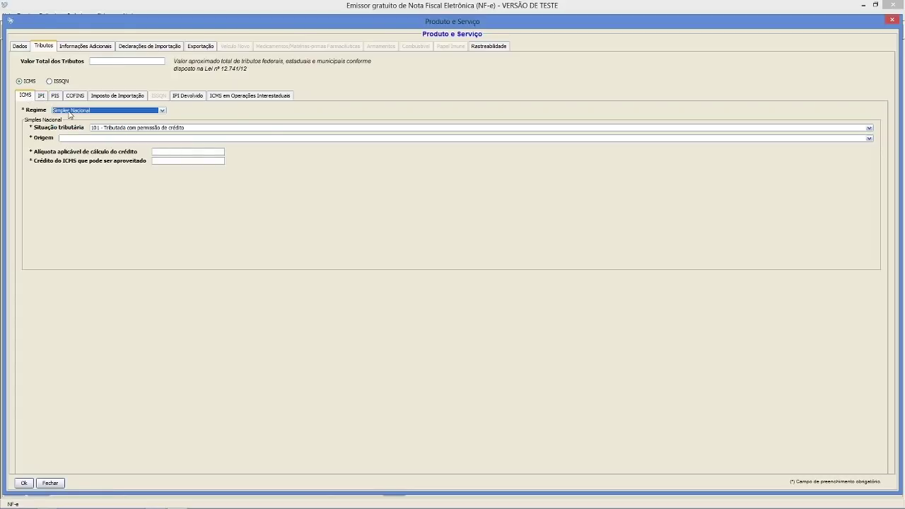
left_click(69, 113)
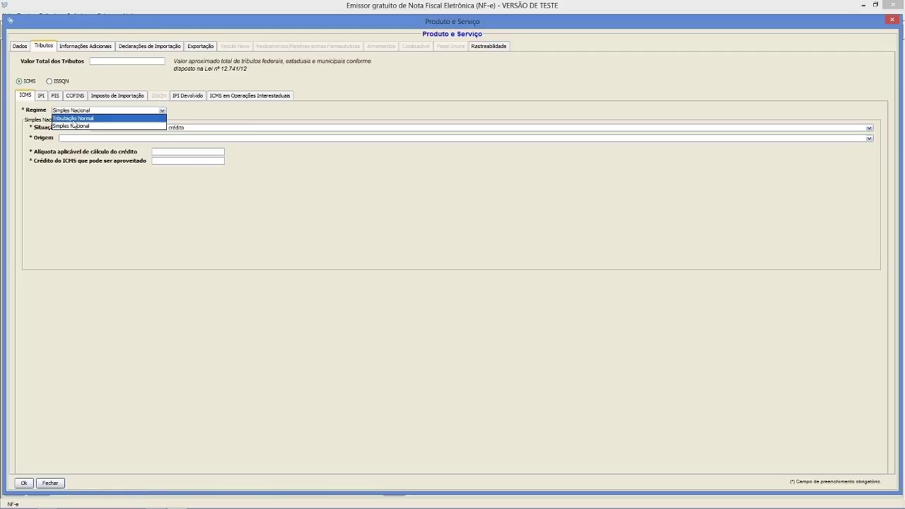
left_click(73, 121)
left_click(99, 128)
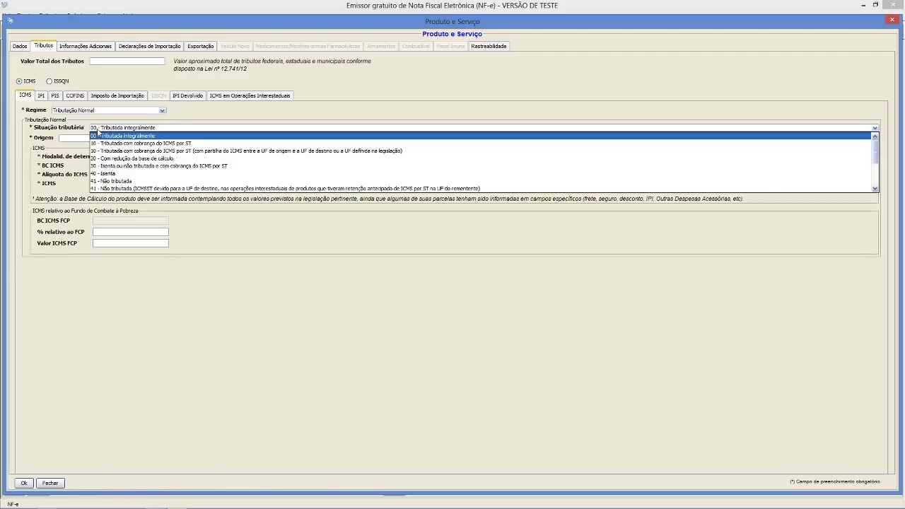
left_click(106, 111)
left_click(99, 125)
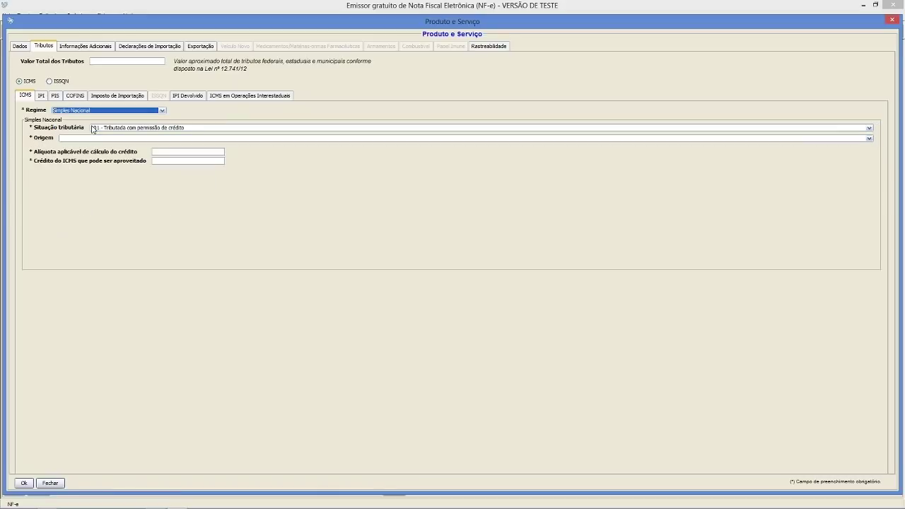
- Set ICMS tax situation 400 - Não tributada with origin 0 - Nacional
left_click(94, 128)
left_click(94, 129)
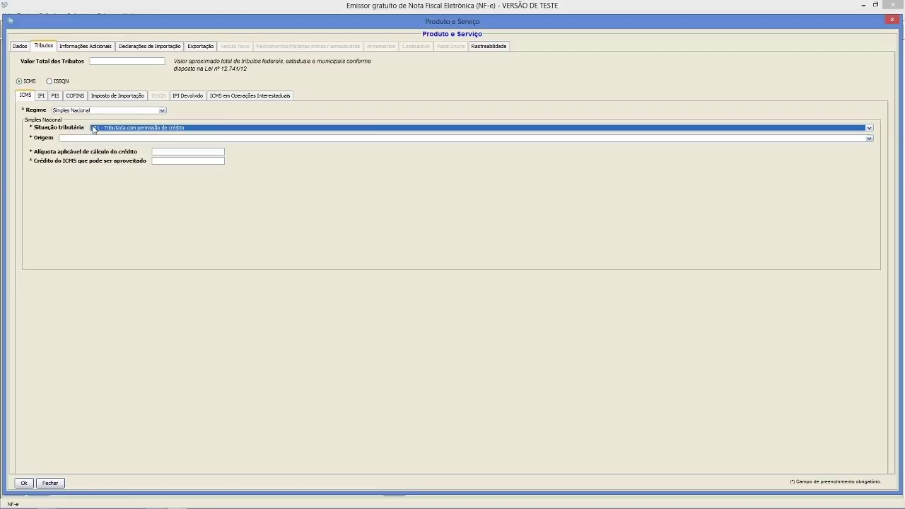
left_click(94, 129)
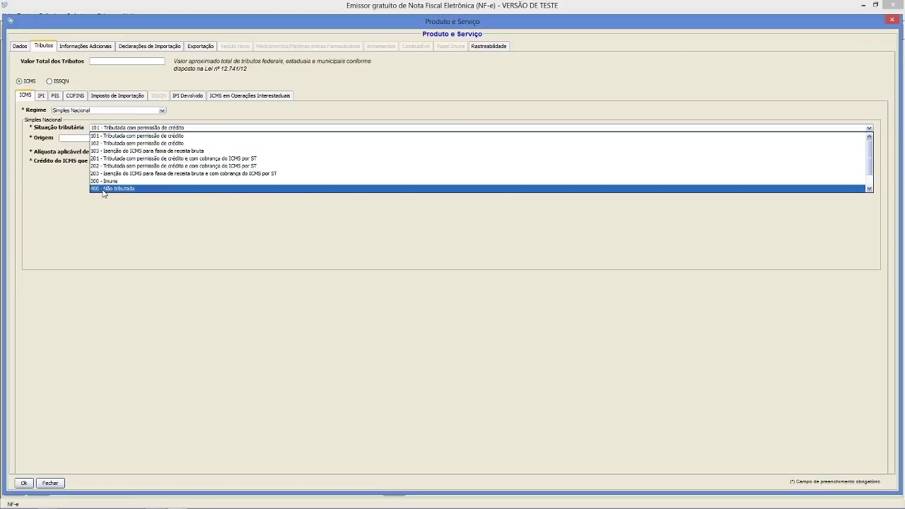
left_click(104, 190)
left_click(97, 139)
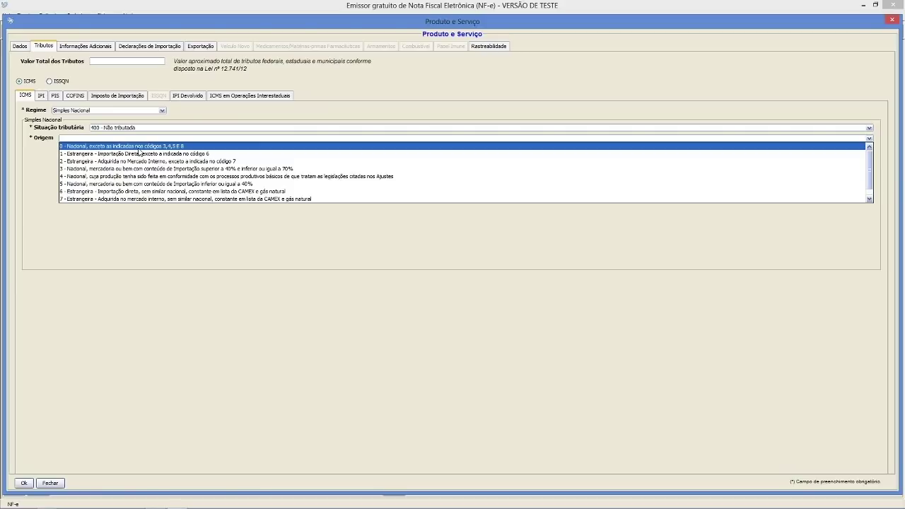
left_click(137, 146)
left_click(41, 96)
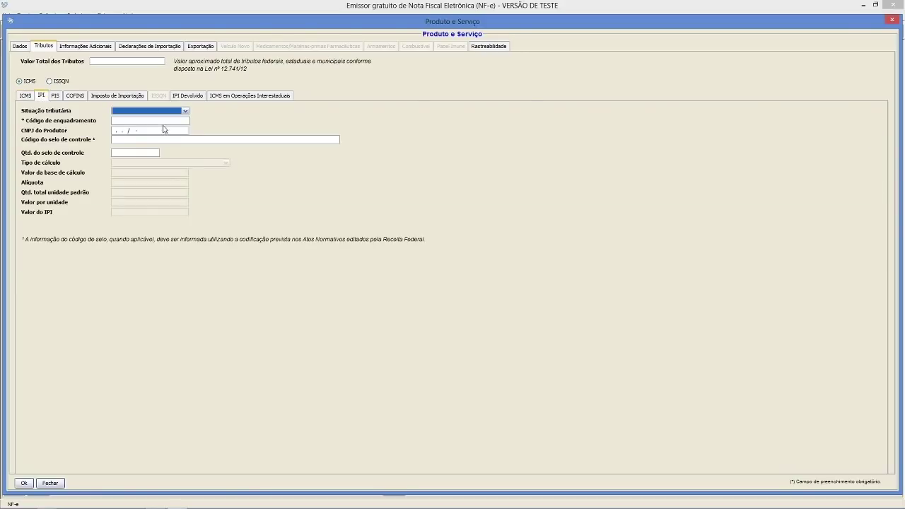
- Set IPI to 53 - Saída não-tributada with enquadramento code 999
left_click(184, 111)
scroll(177, 164, "down", 2)
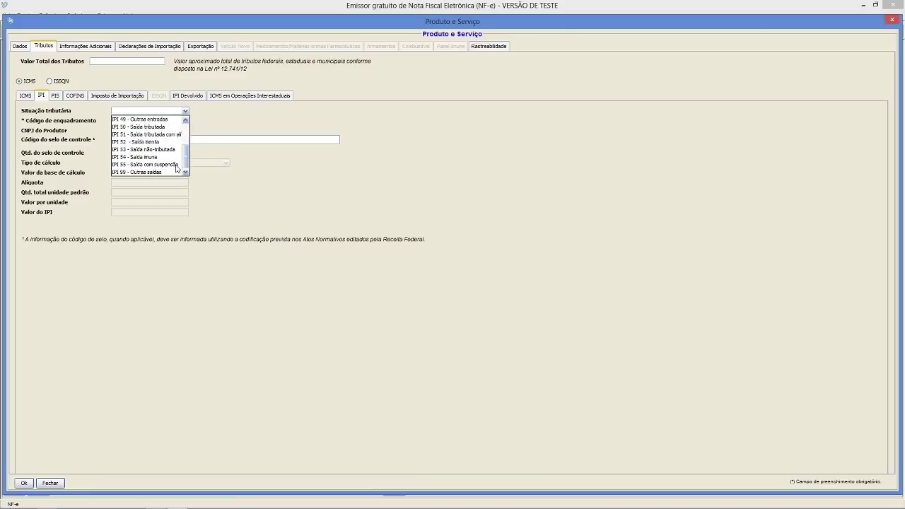
left_click(159, 151)
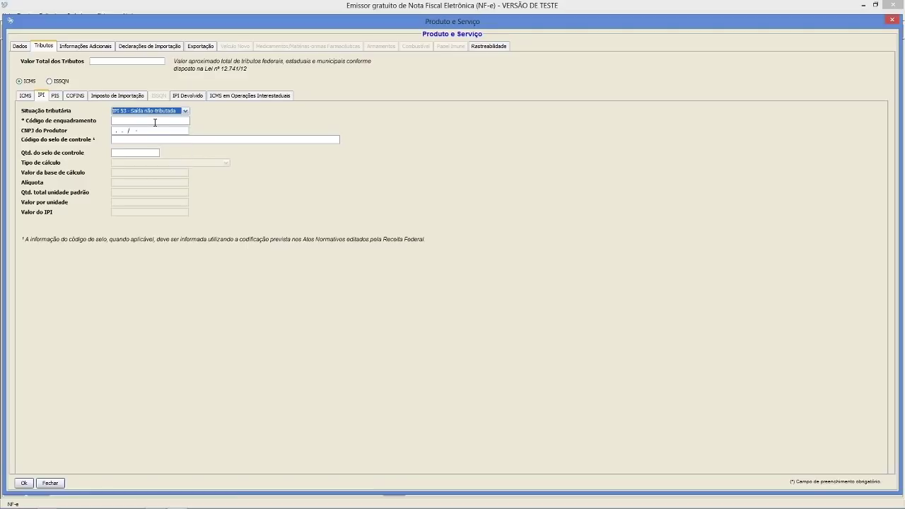
left_click(155, 121)
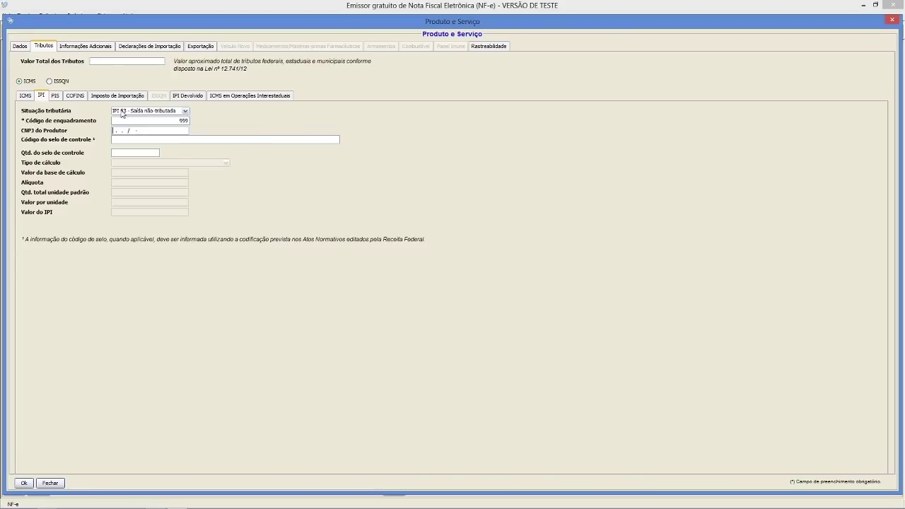
- Set PIS and COFINS to 08 - Operação sem Incidência, then browse the import, returned-IPI and interstate ICMS fields
left_click(56, 96)
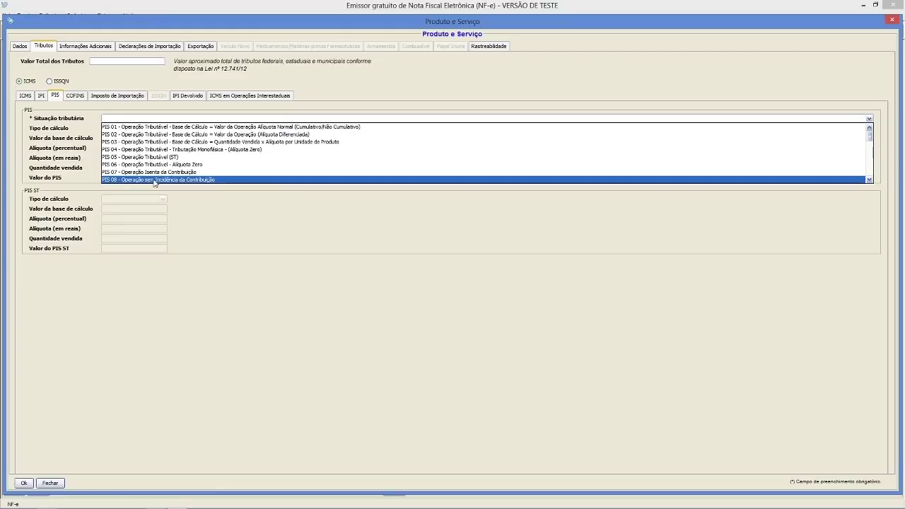
left_click(152, 179)
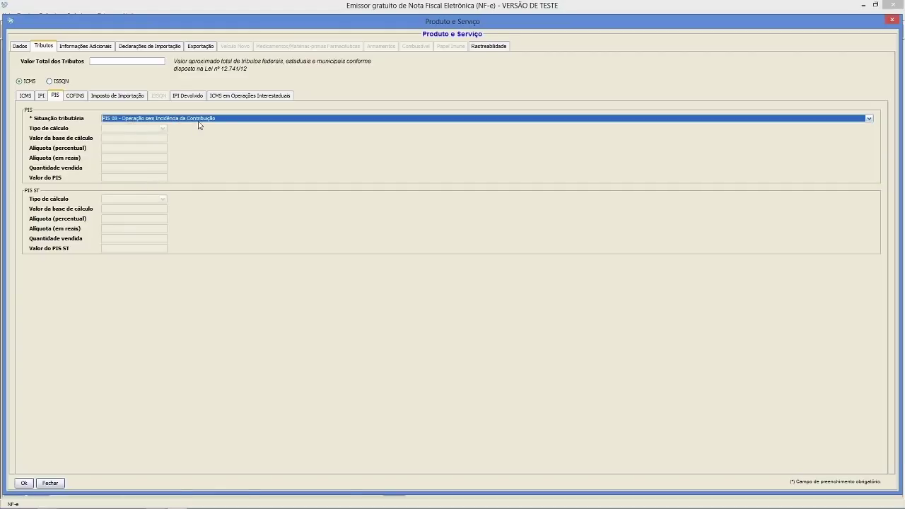
left_click(74, 97)
left_click(112, 119)
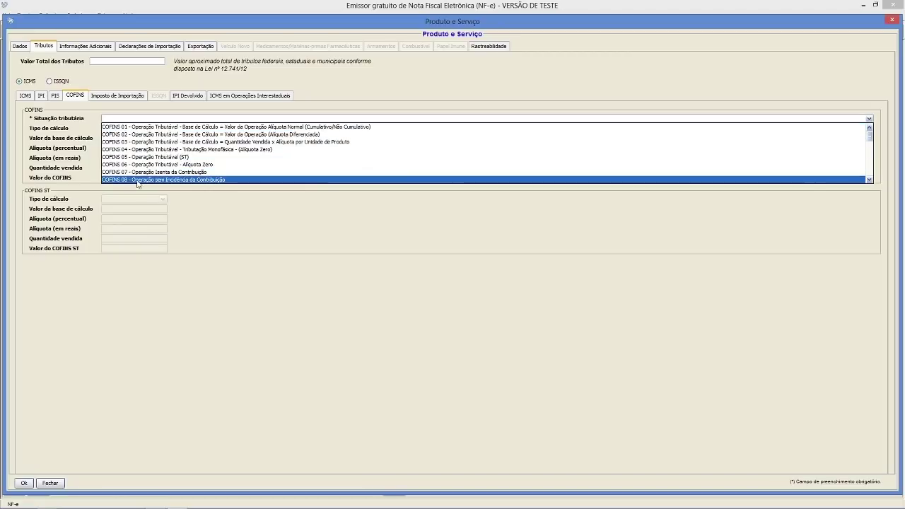
left_click(152, 182)
left_click(134, 98)
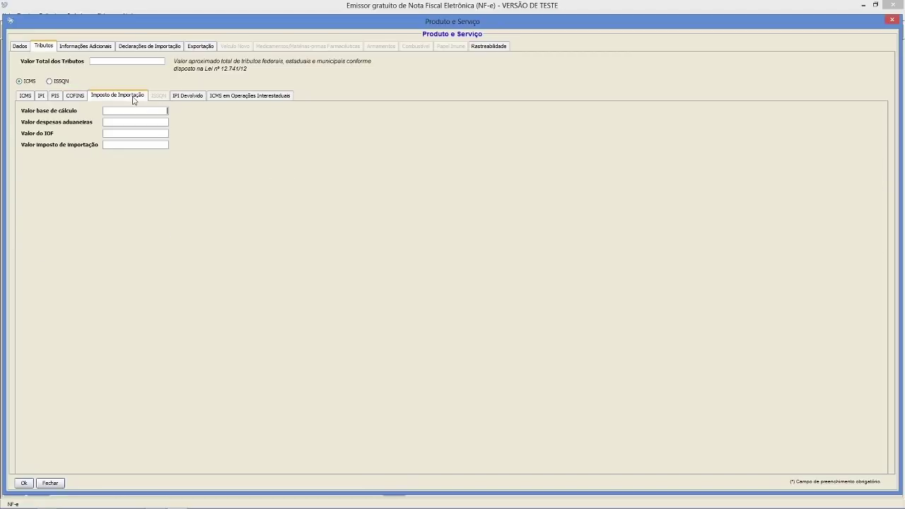
left_click(187, 98)
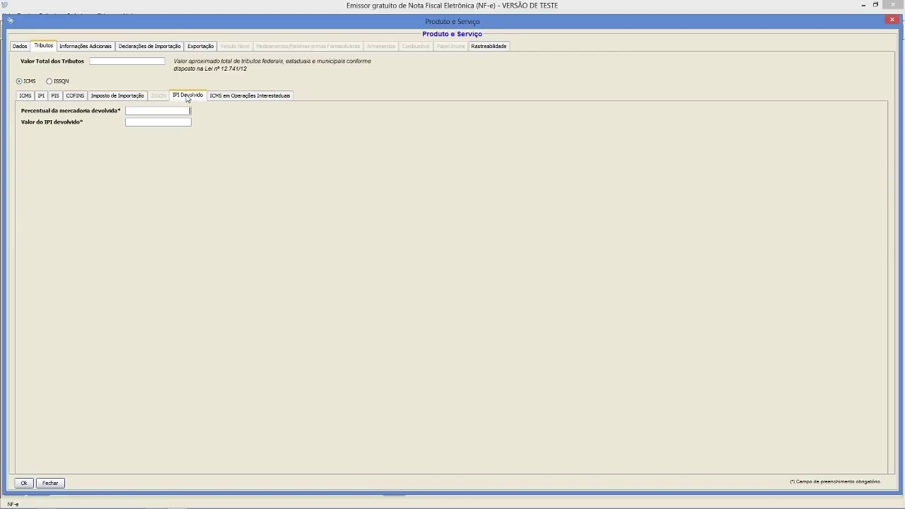
left_click(236, 101)
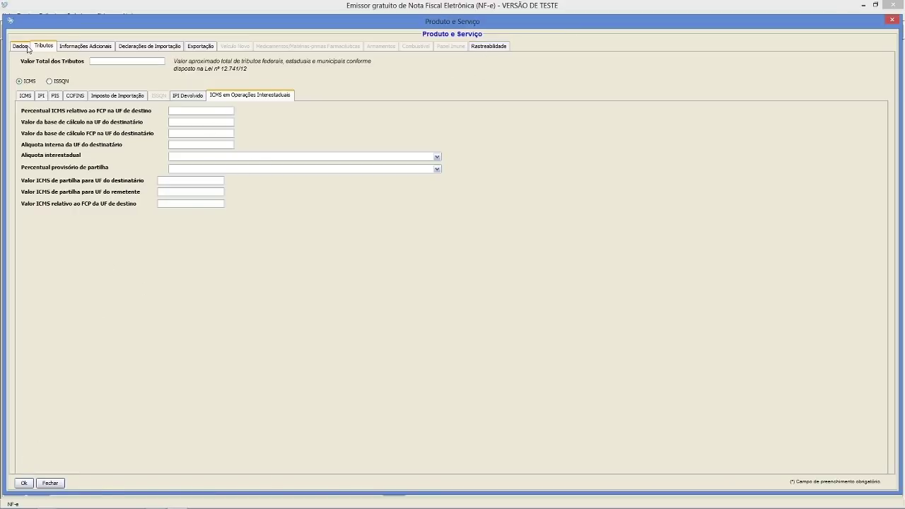
- Review the item's import, export and traceability details, then add PRODUTO PORTA PAPEL TOALHA to the invoice
left_click(73, 47)
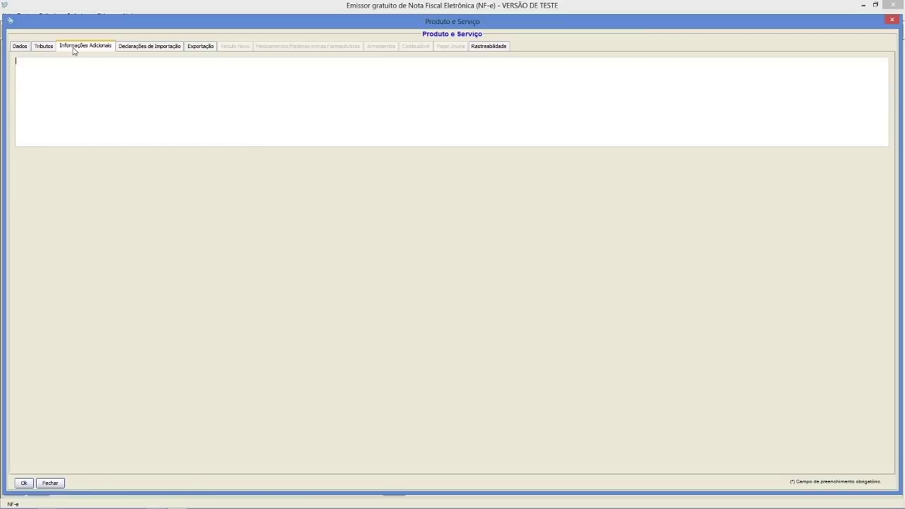
left_click(163, 51)
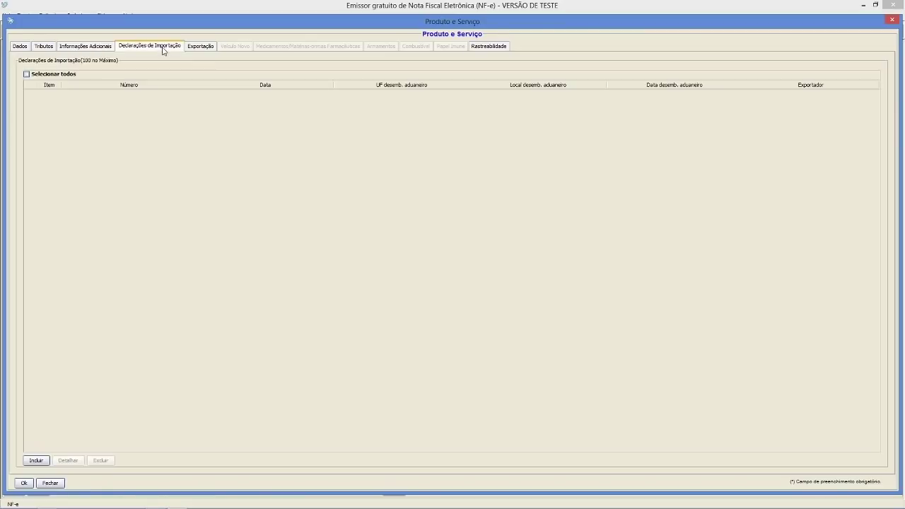
left_click(204, 50)
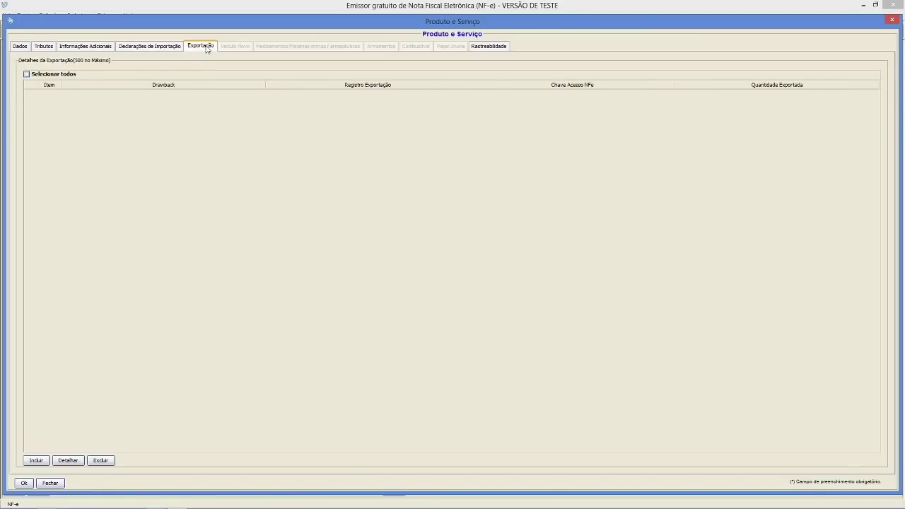
left_click(488, 48)
left_click(24, 47)
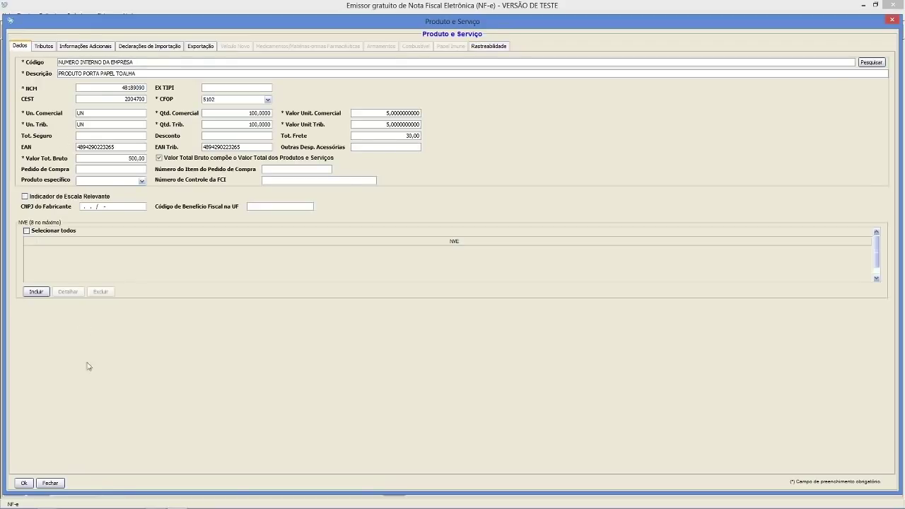
left_click(25, 483)
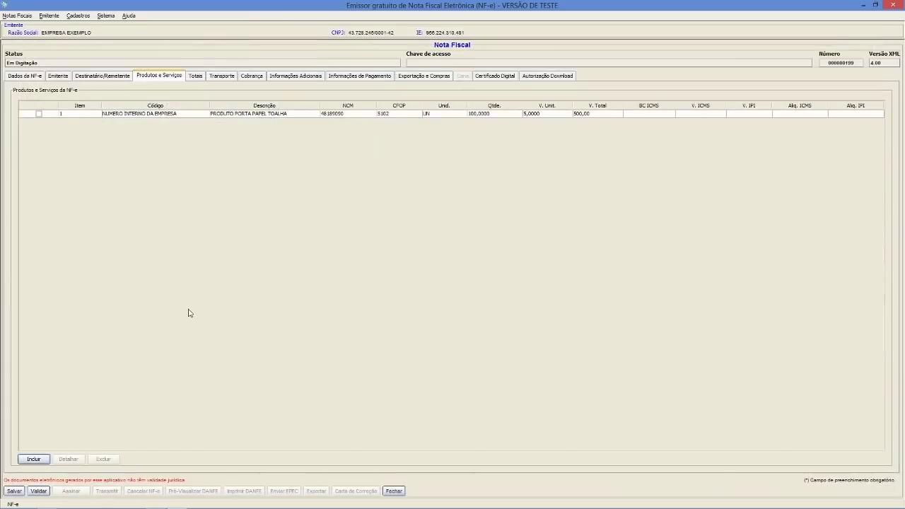
- Calculate the invoice totals: products 500,00, freight 30,00, Total da nota 530,00
left_click(306, 115)
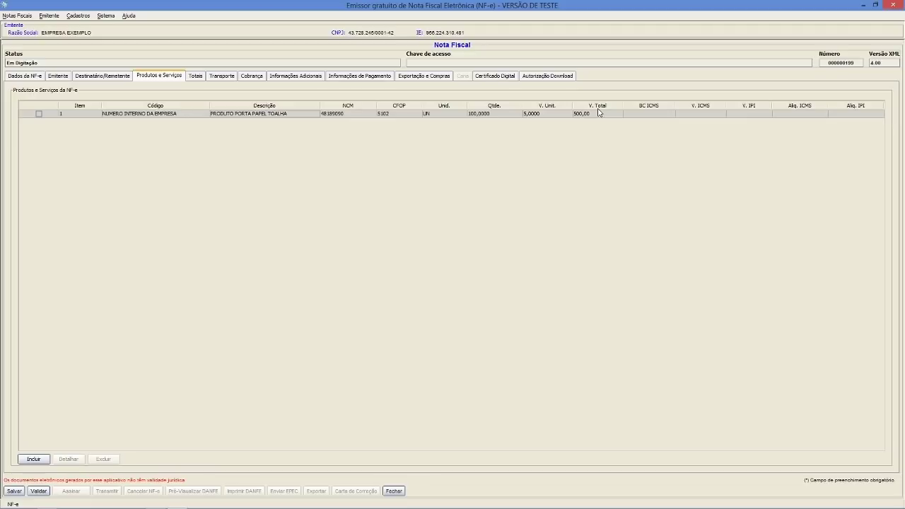
left_click(198, 78)
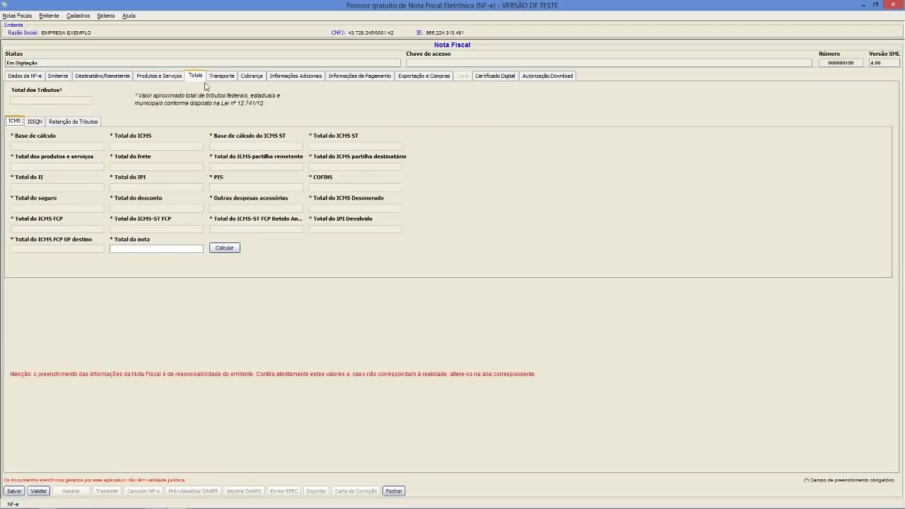
left_click(229, 248)
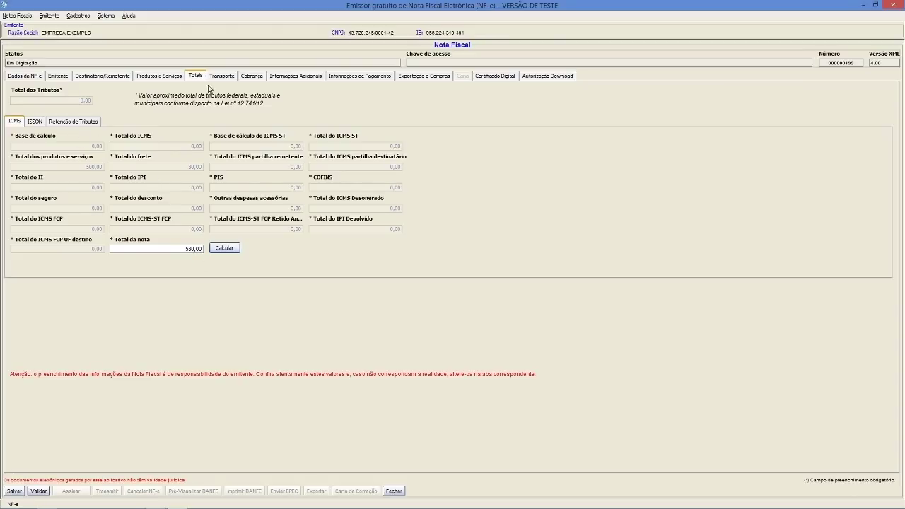
left_click(220, 79)
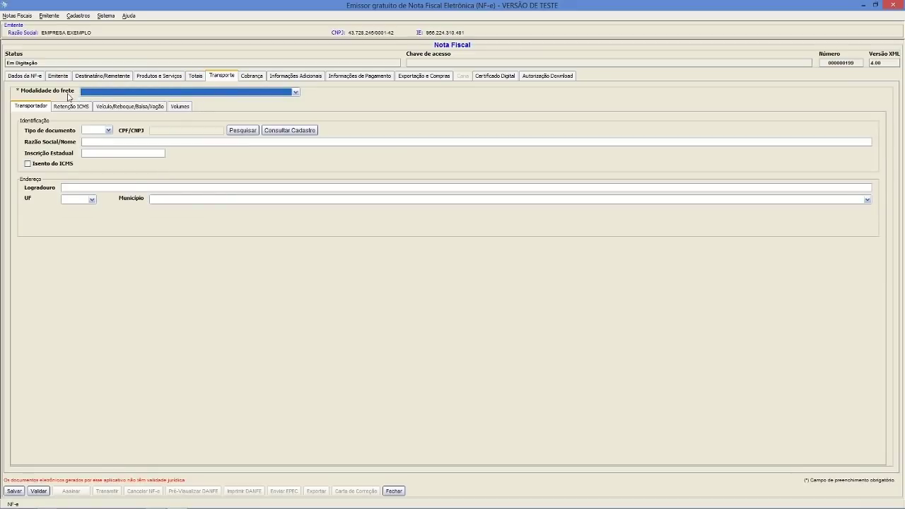
- Set freight to 0 - CIF and enter the ICMS-exempt carrier EMPRESA TRANSPORTADORA TESTE with its CNPJ
left_click(99, 92)
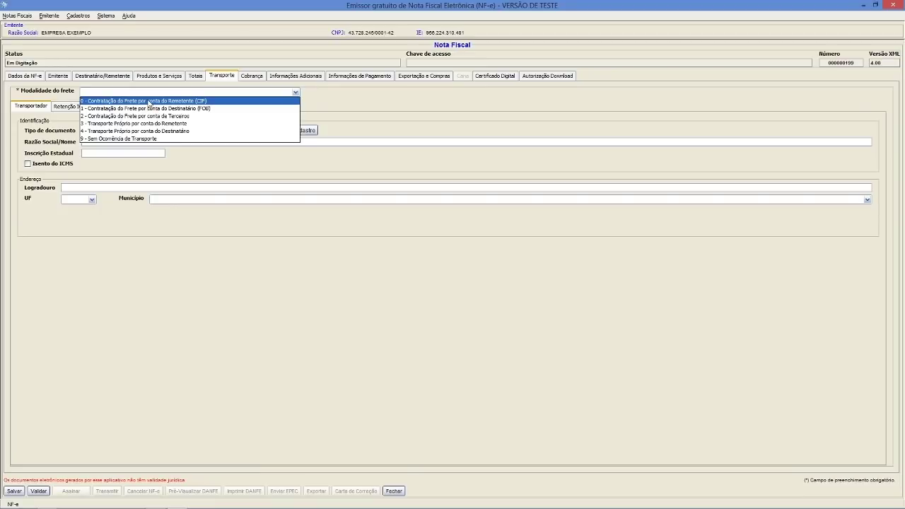
left_click(149, 101)
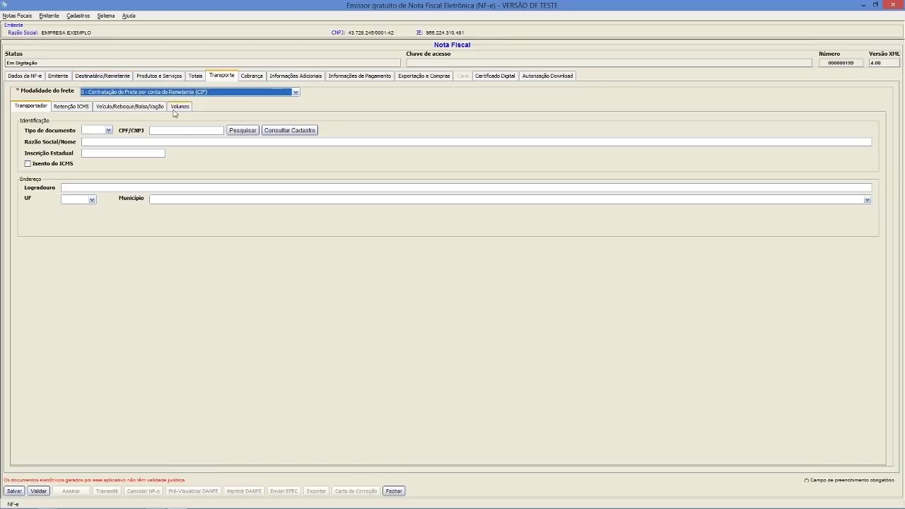
left_click(107, 131)
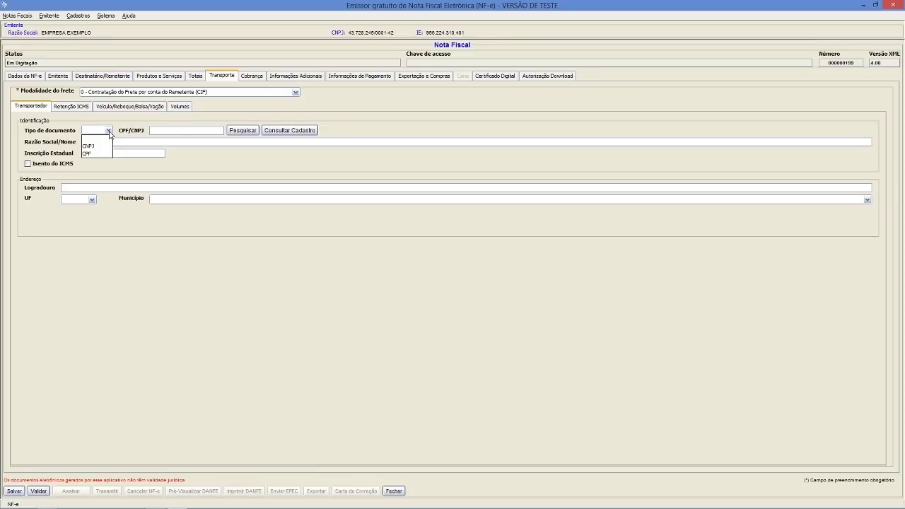
left_click(103, 146)
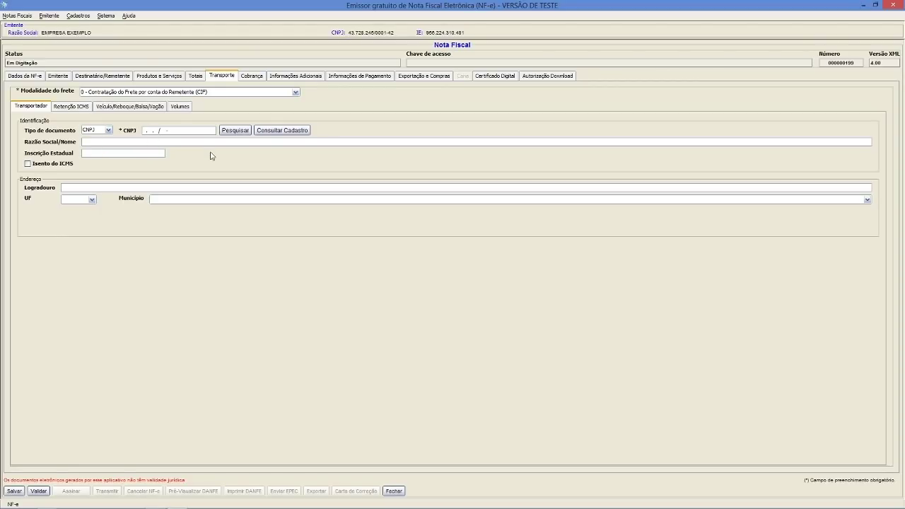
type("99")
type("999999000191")
type("EMPRES")
type("A TRANPO")
type("RTADORA ")
type("TESTE")
left_click(28, 164)
left_click(29, 167)
left_click(29, 166)
- Give the carrier the address RUA TESTE, UF SP, município Bertioga
left_click(68, 189)
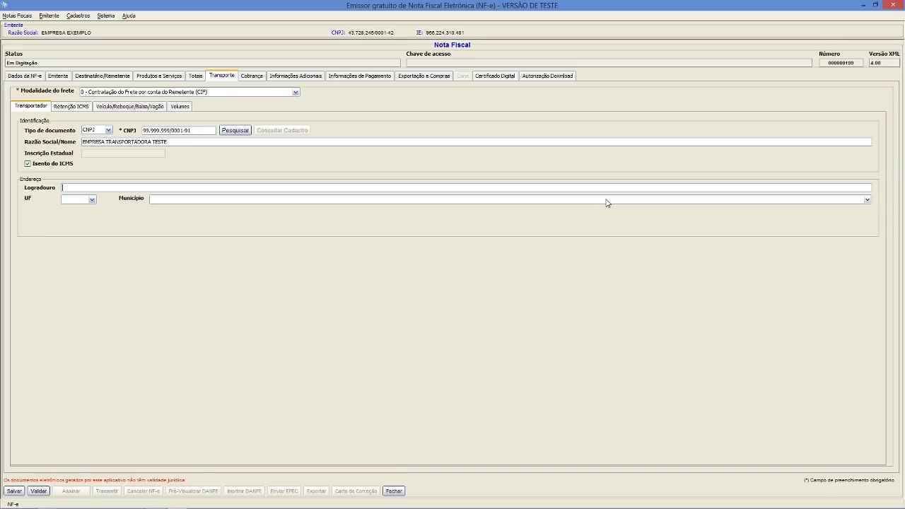
type("RUA TESTE")
key("Tab")
left_click(92, 200)
scroll(81, 244, "down", 7)
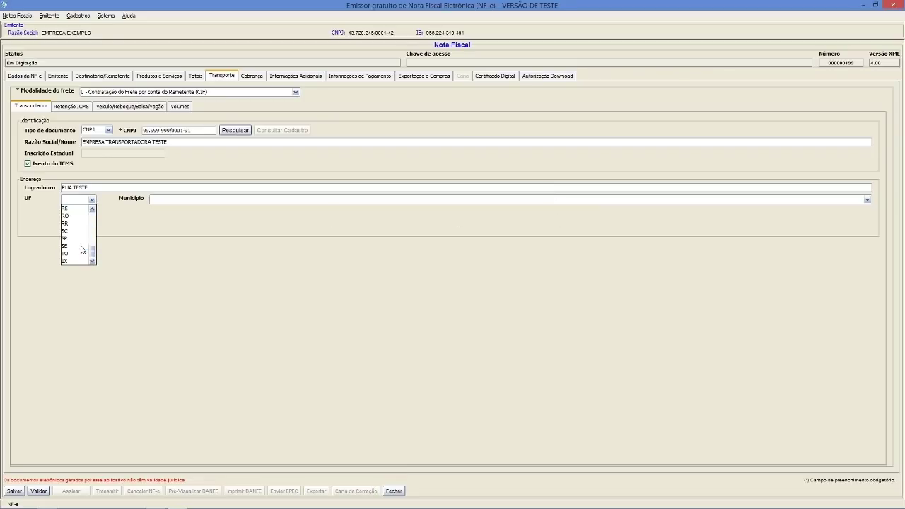
left_click(70, 238)
left_click(167, 199)
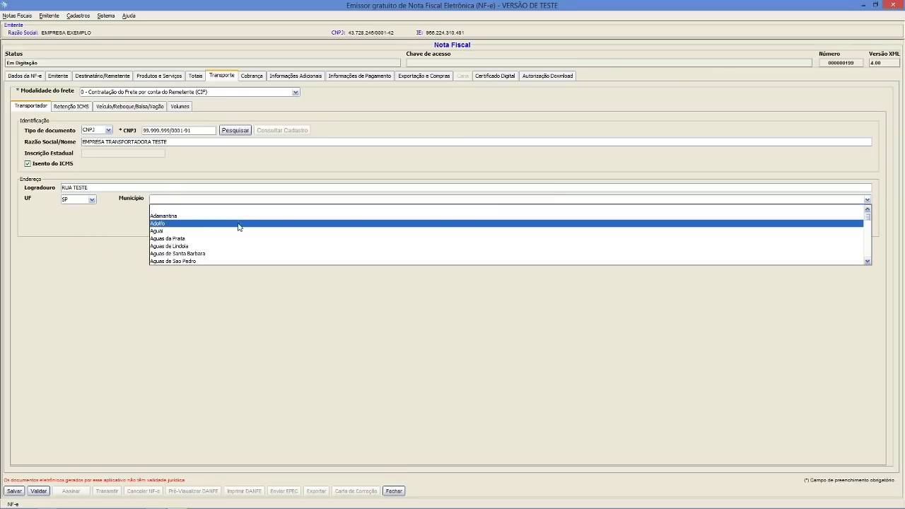
type("sao")
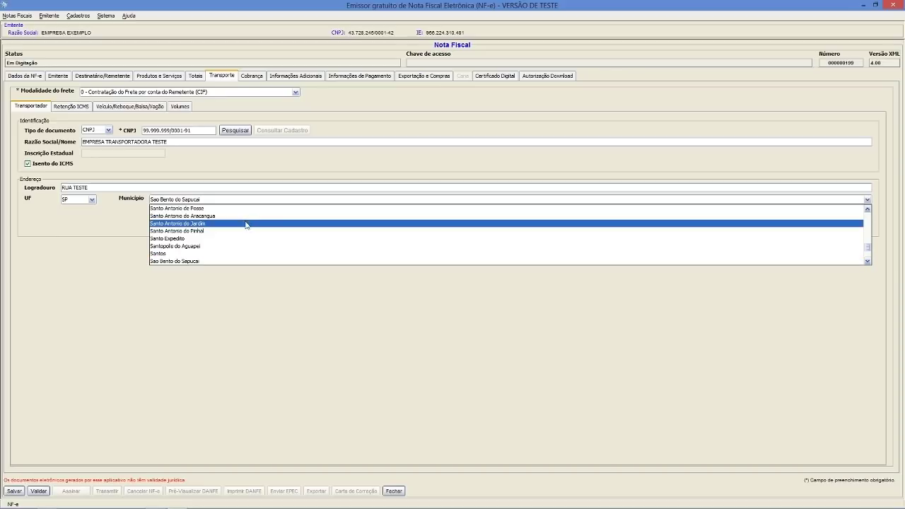
type("ber")
left_click(182, 247)
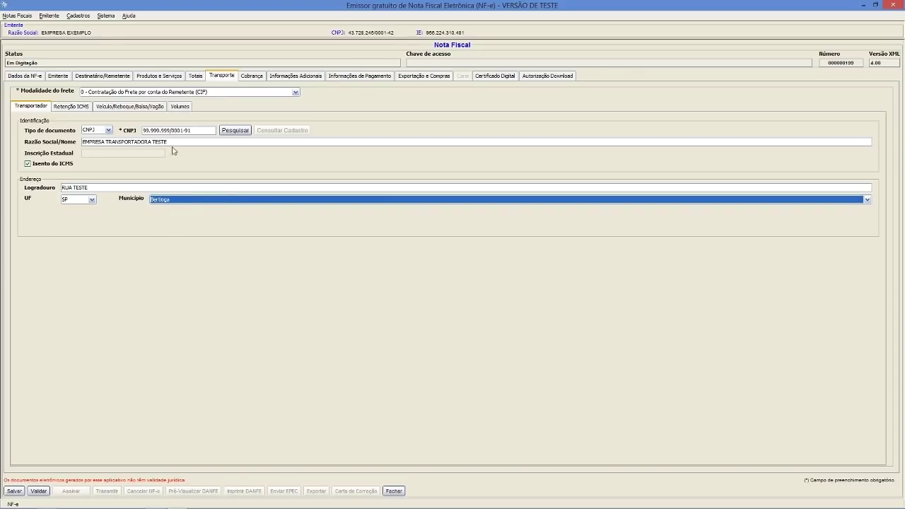
- Browse the ICMS retention, vehicle and volumes sub-tabs, then return to the carrier details
left_click(81, 109)
left_click(99, 108)
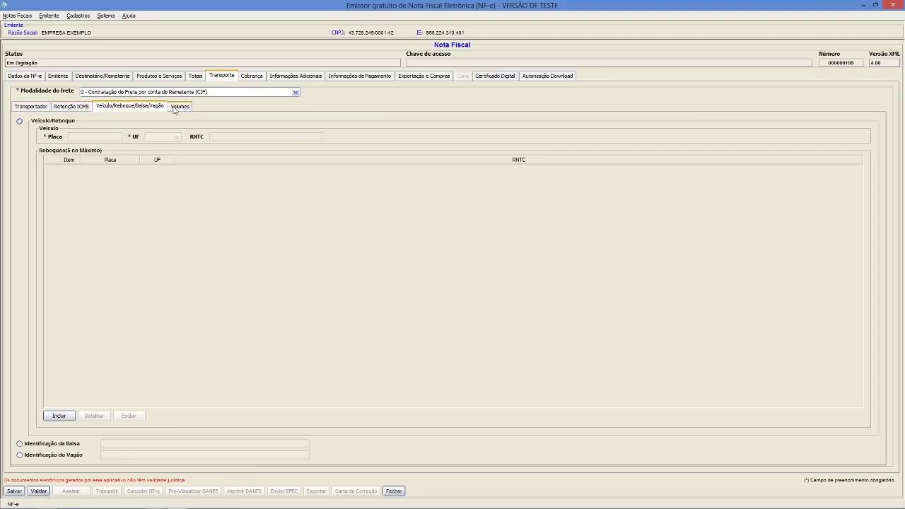
left_click(81, 108)
left_click(128, 110)
left_click(181, 108)
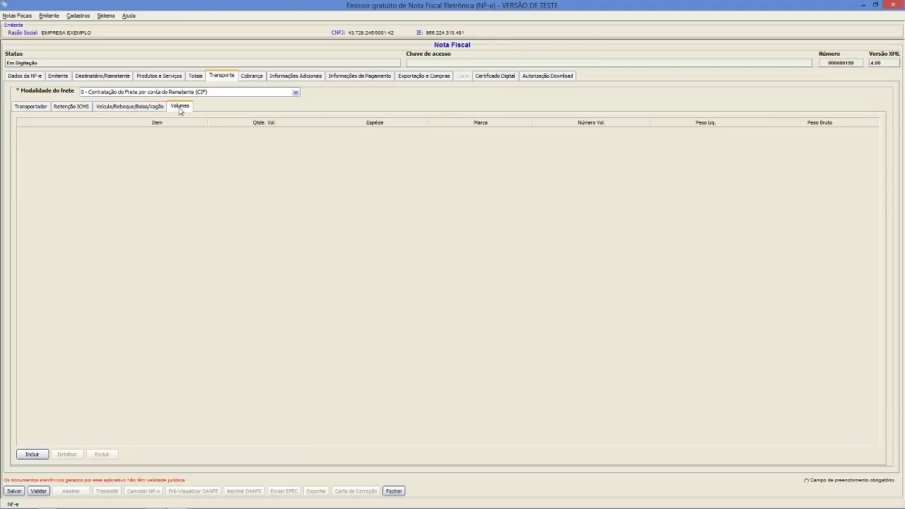
left_click(167, 110)
left_click(84, 109)
left_click(122, 110)
left_click(174, 109)
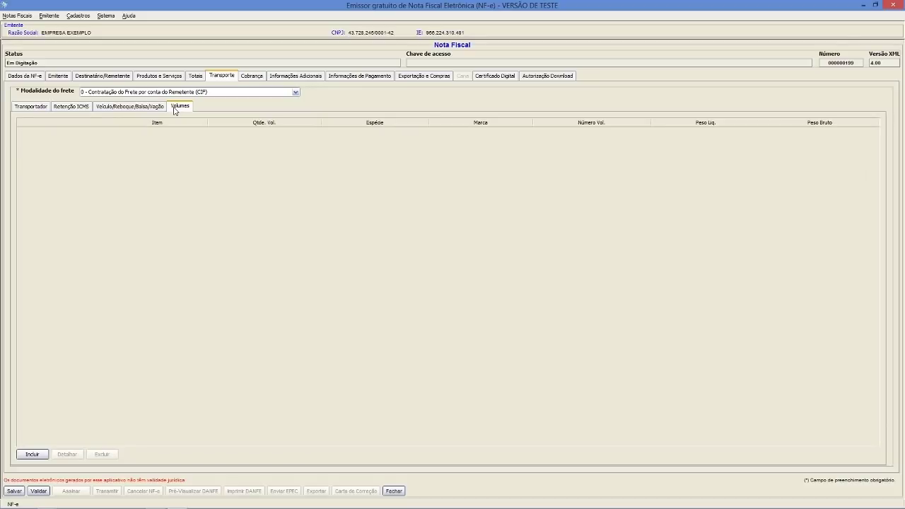
left_click(82, 108)
left_click(123, 111)
left_click(174, 109)
left_click(39, 108)
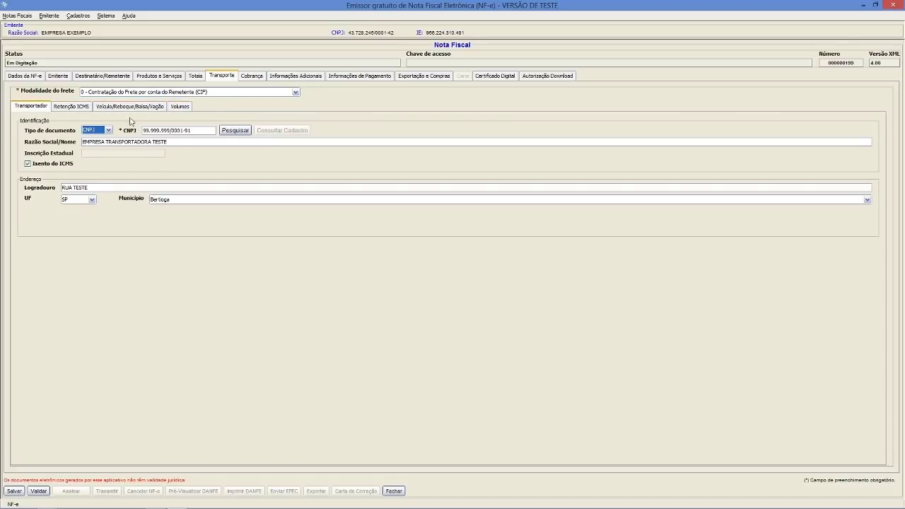
left_click(258, 78)
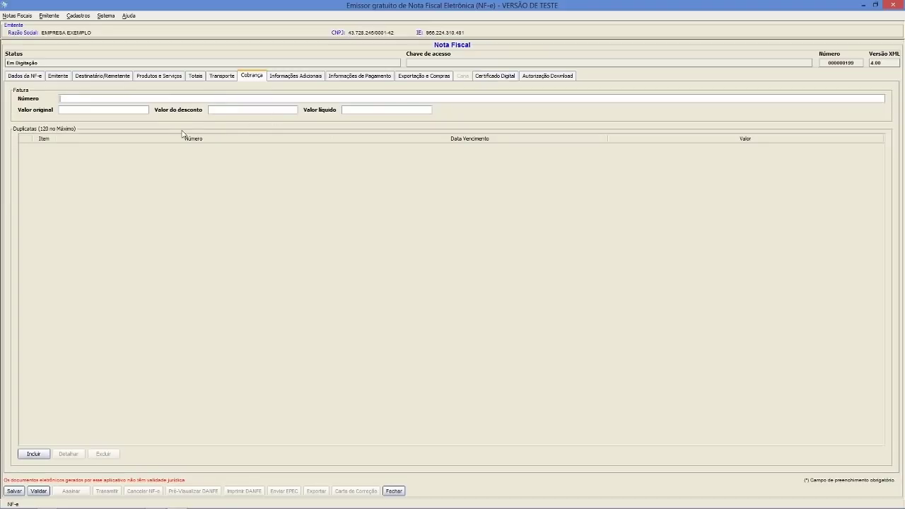
- Record fatura 199 - A PRAZO with original value 530,00, net value 530,00 and discount 0,00
left_click(121, 101)
type("PRAZO")
left_click(147, 112)
type("530")
key("Tab")
type("530")
key("Tab")
double_click(290, 111)
- Add duplicata 1 due 31/01/2019 for 275,00
left_click(33, 454)
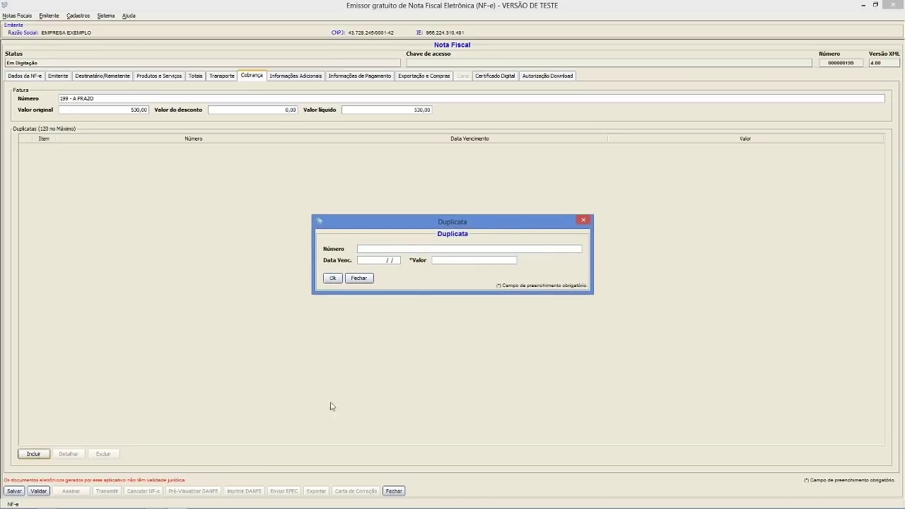
left_click_drag(451, 226, 451, 204)
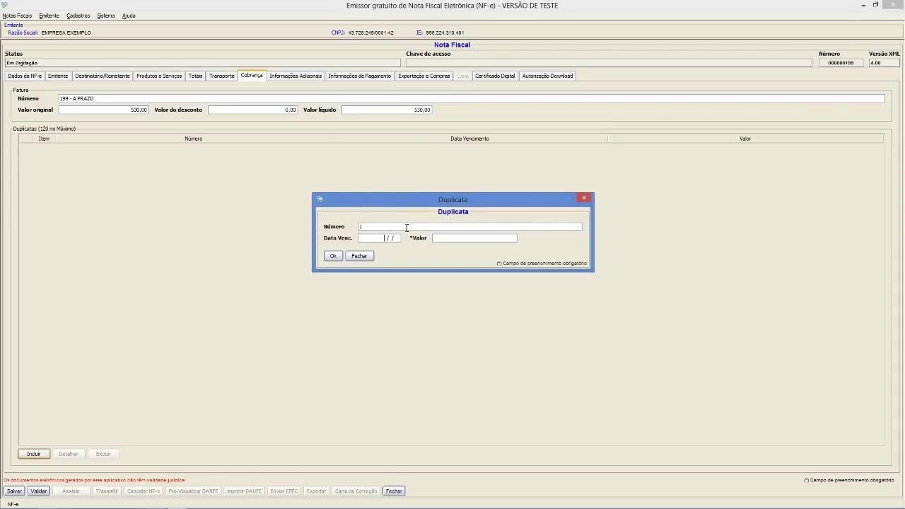
type("0")
key("BackSpace")
type("1012019")
type("275")
key("Tab")
left_click(334, 256)
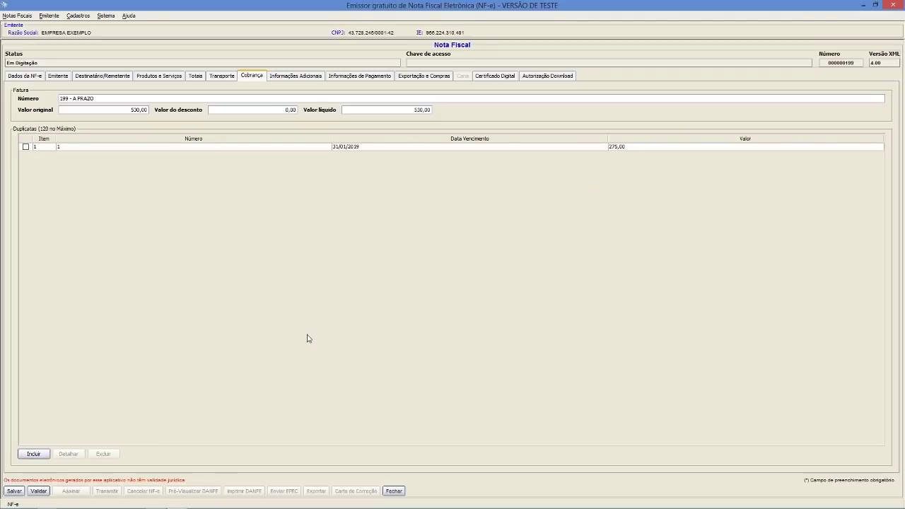
- Add duplicata 002 due 28/02/2019 for 275,00
left_click(44, 456)
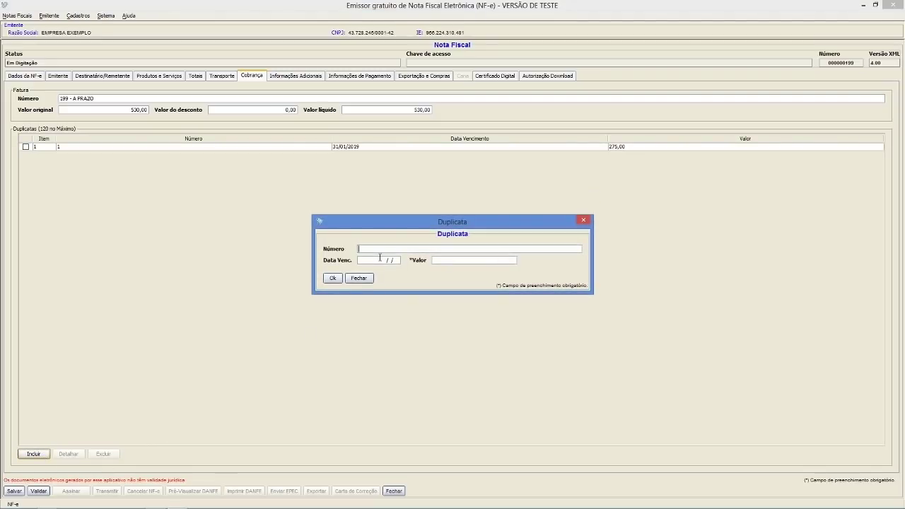
type("2")
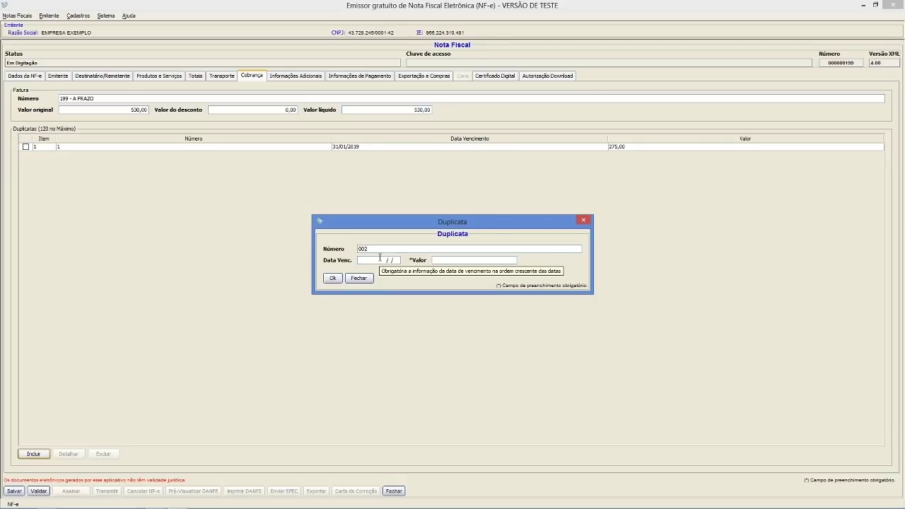
left_click(372, 260)
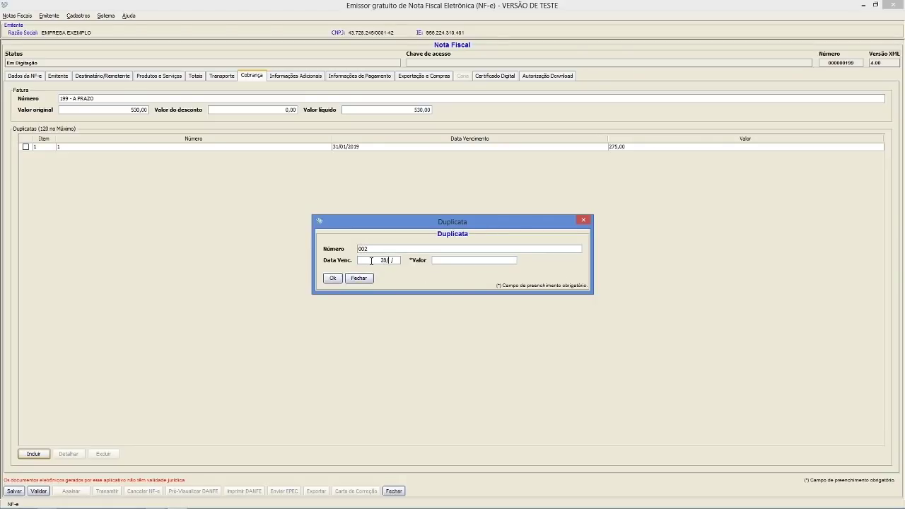
type("28022019")
type("275")
key("Tab")
key("Return")
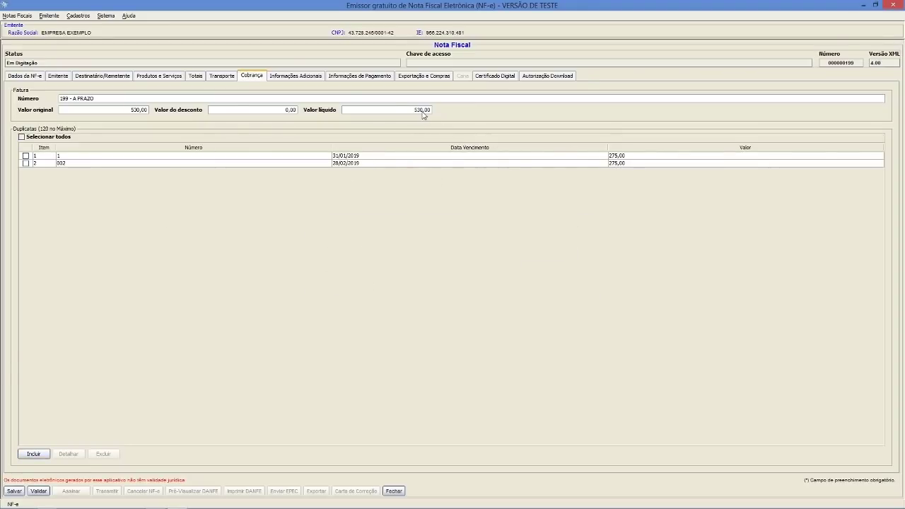
- Add a 530,00 payment with method 99 - Outros, marked as Pagamento à Prazo
left_click(299, 79)
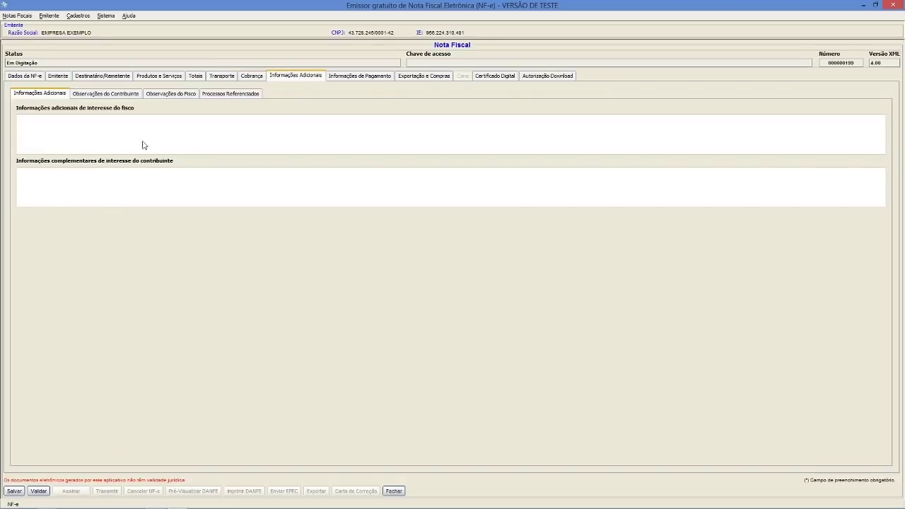
left_click(378, 77)
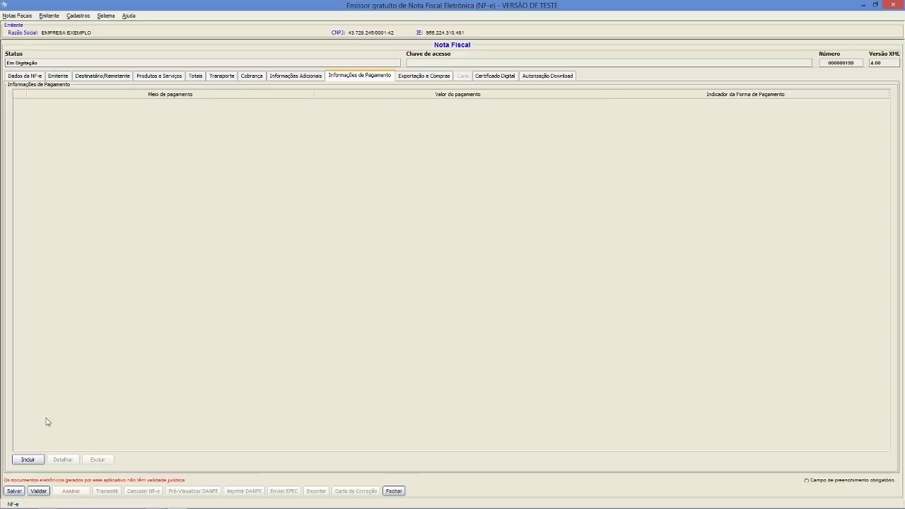
left_click(27, 459)
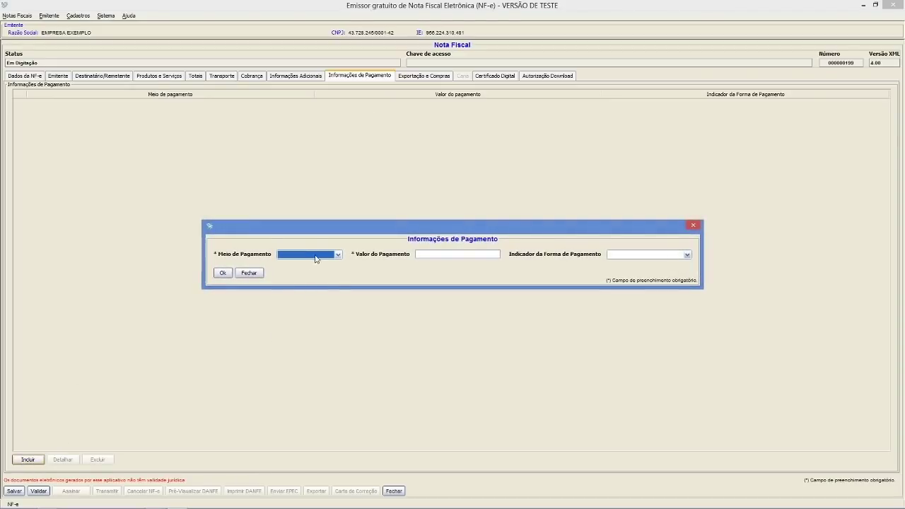
left_click(315, 255)
scroll(311, 297, "down", 2)
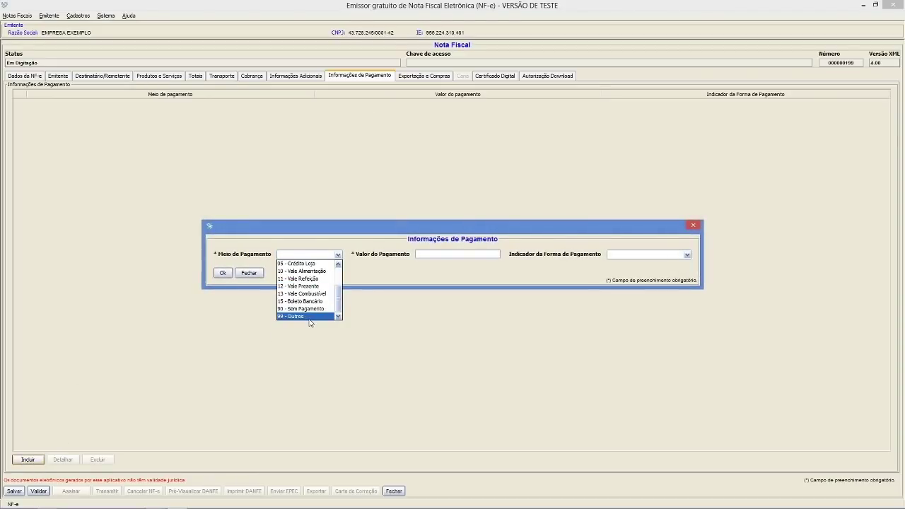
left_click(309, 316)
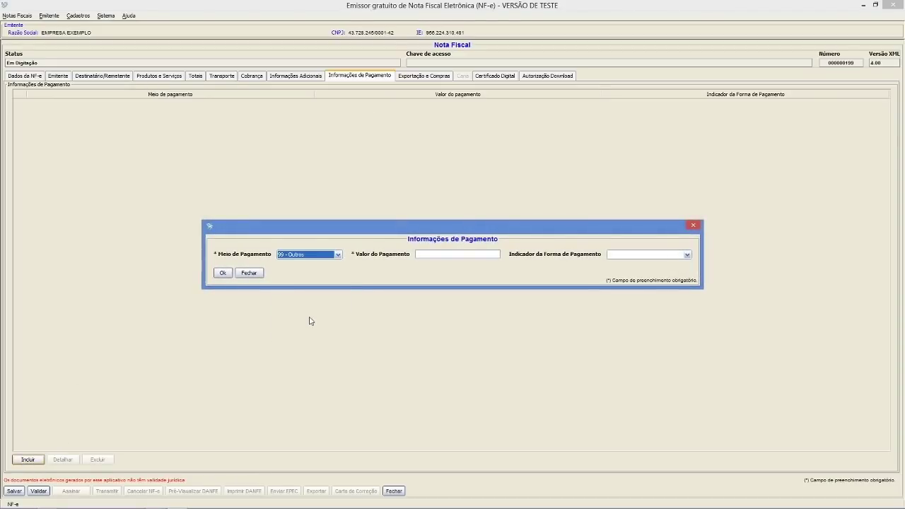
left_click(437, 255)
key("Tab")
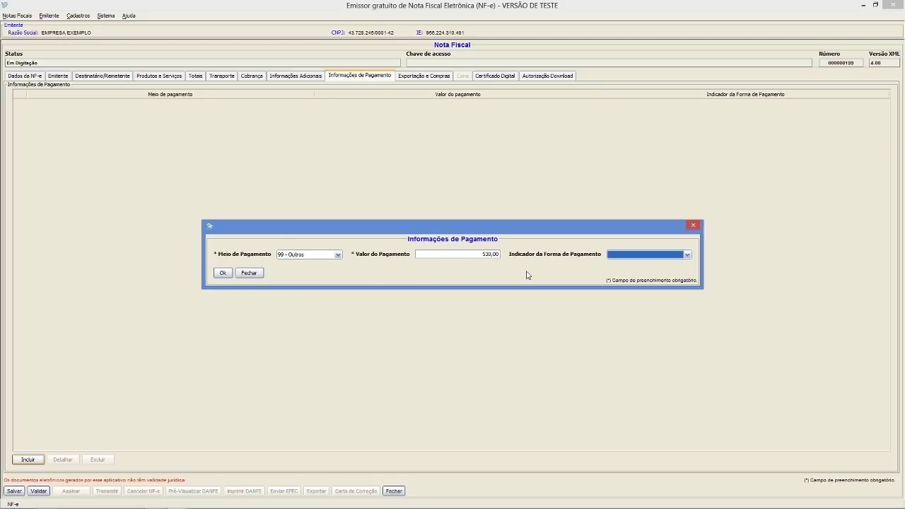
left_click(652, 256)
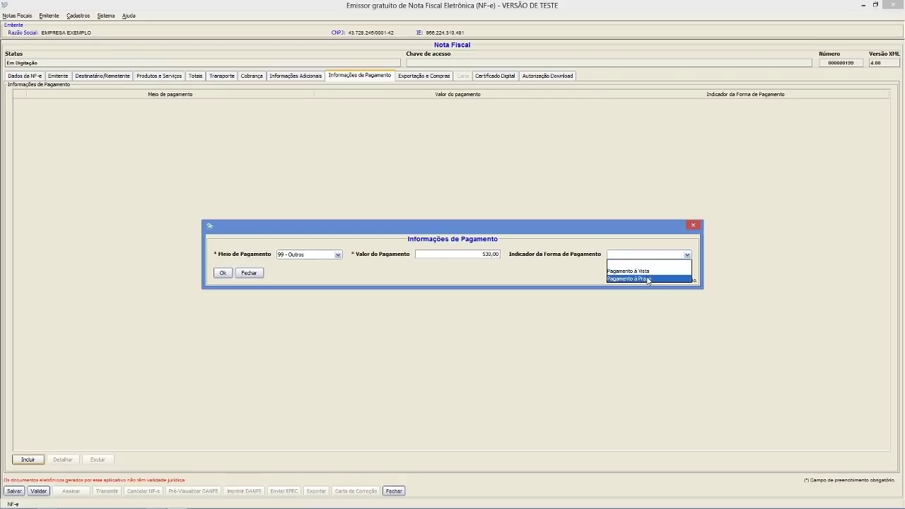
left_click(648, 278)
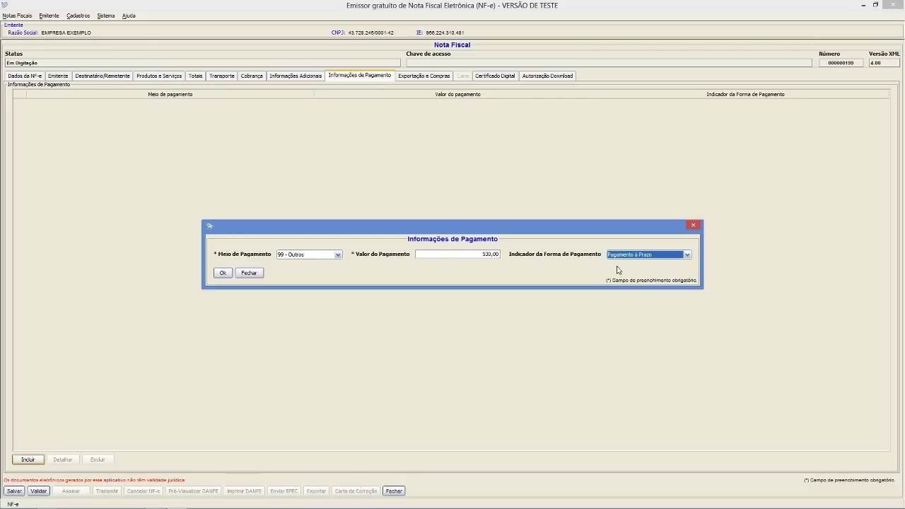
left_click(221, 272)
left_click(428, 78)
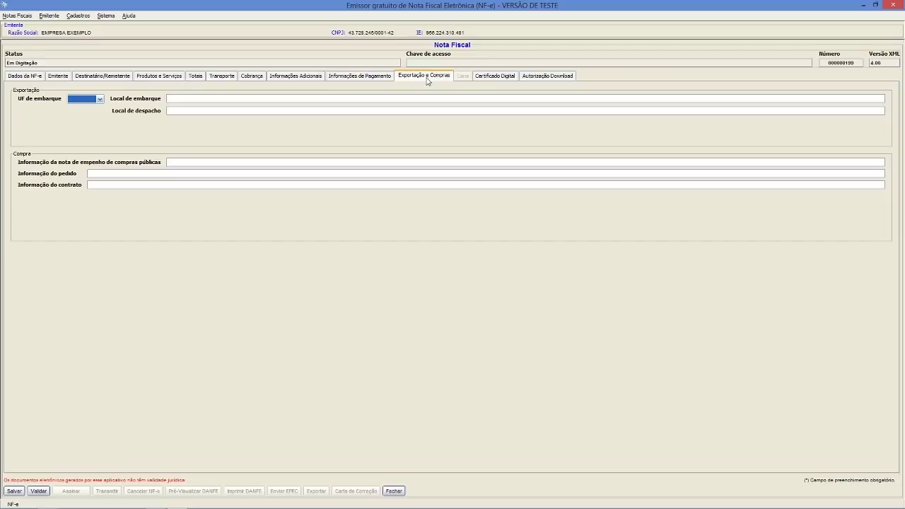
- Look through the export, certificate and download authorization tabs, then return to Dados da NF-e
left_click(495, 76)
left_click(538, 78)
left_click(438, 79)
left_click(509, 77)
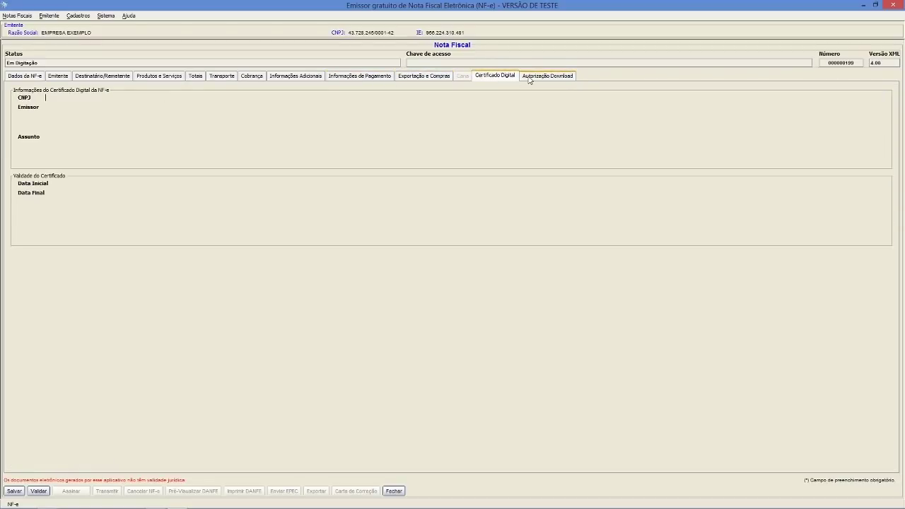
left_click(529, 77)
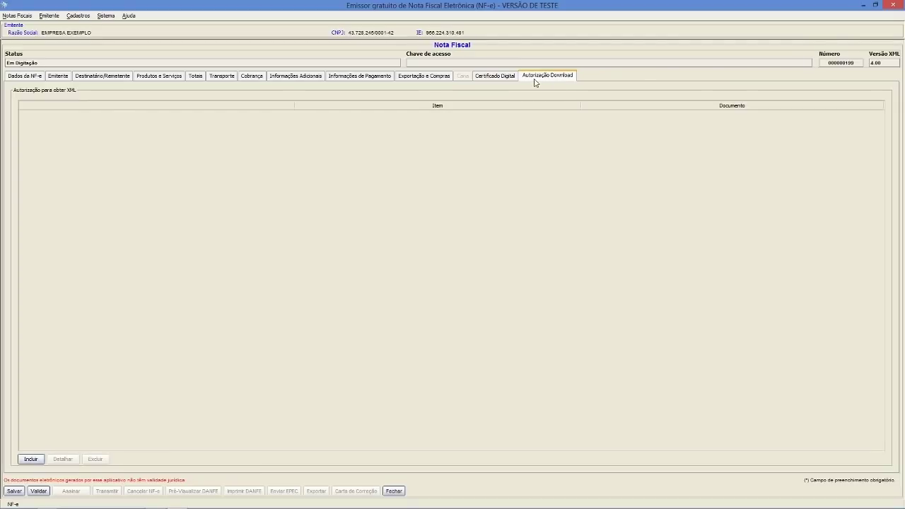
left_click(495, 79)
left_click(432, 79)
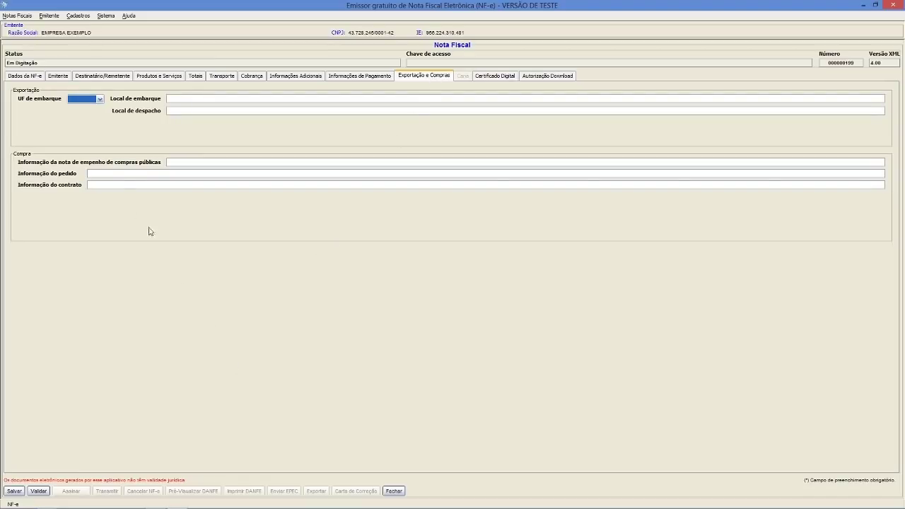
left_click(31, 79)
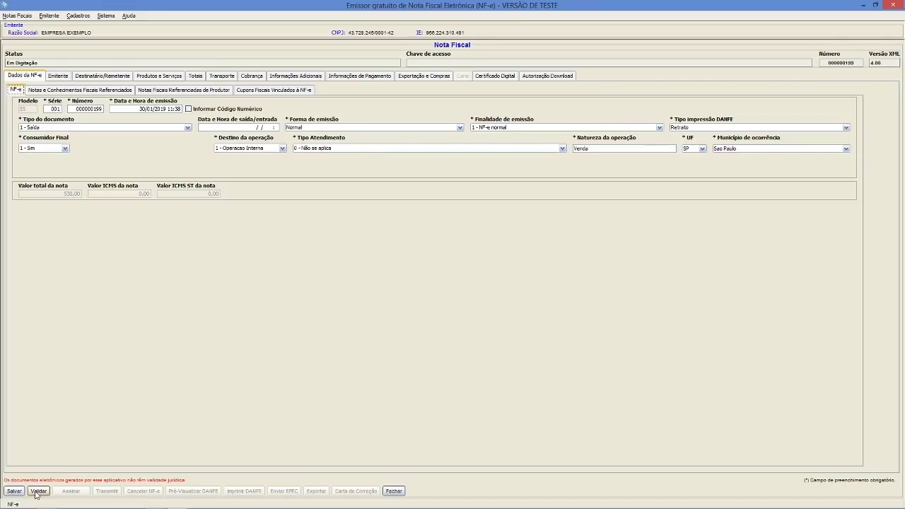
- Save and validate invoice 000000199
left_click(14, 490)
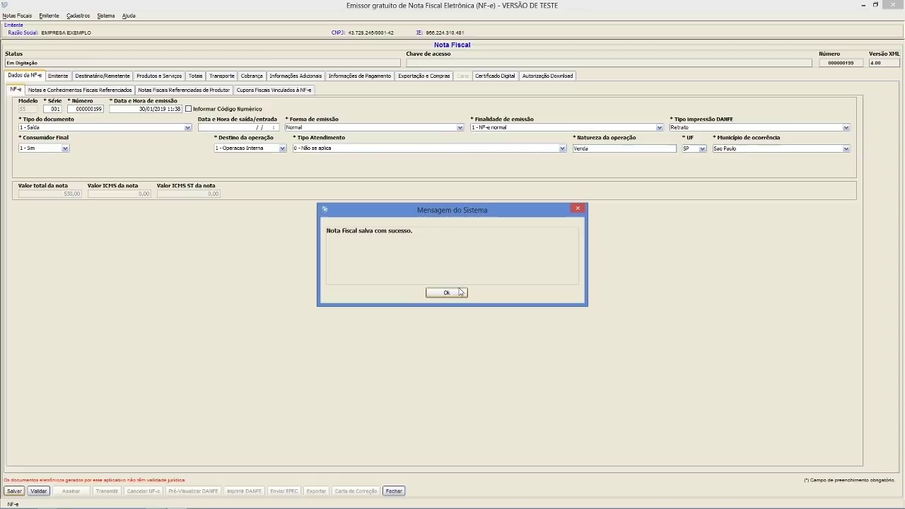
left_click(461, 292)
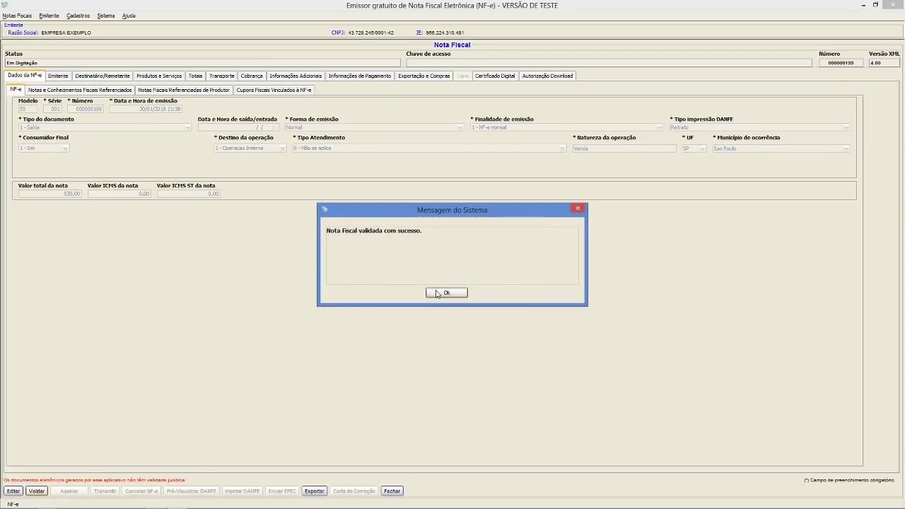
left_click(439, 293)
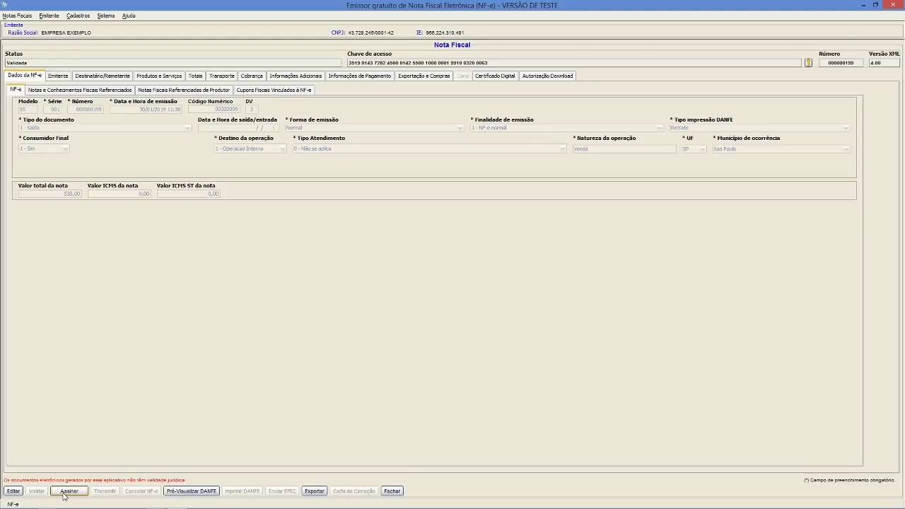
- Sign invoice 000000199 with the company's certificate, entering the token password
left_click(63, 491)
left_click(71, 493)
left_click(461, 248)
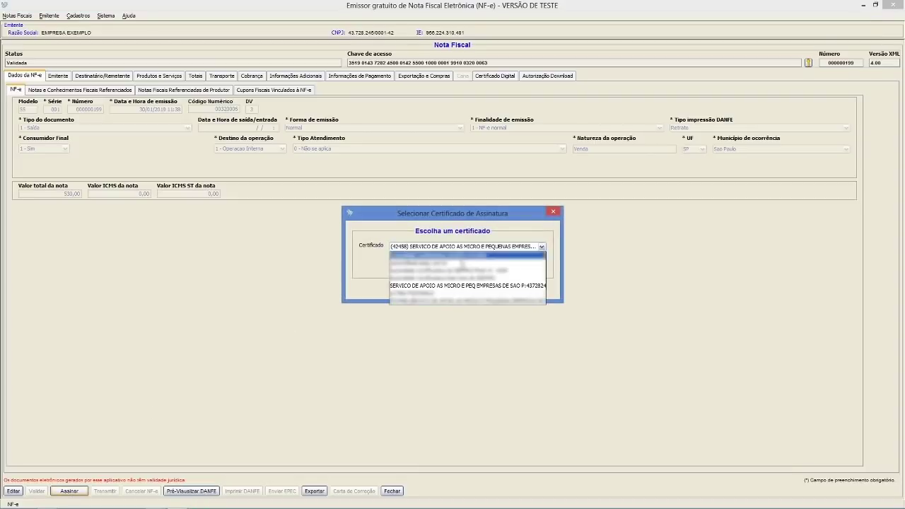
left_click(461, 286)
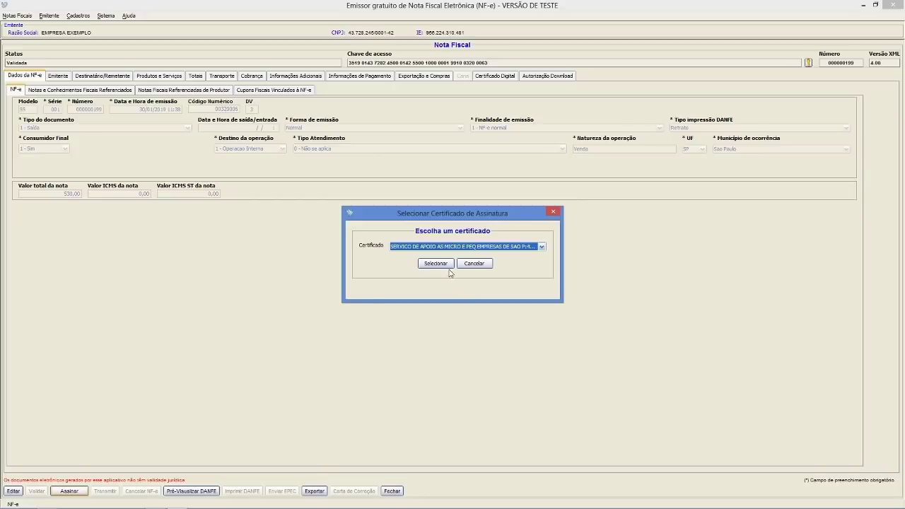
left_click(446, 265)
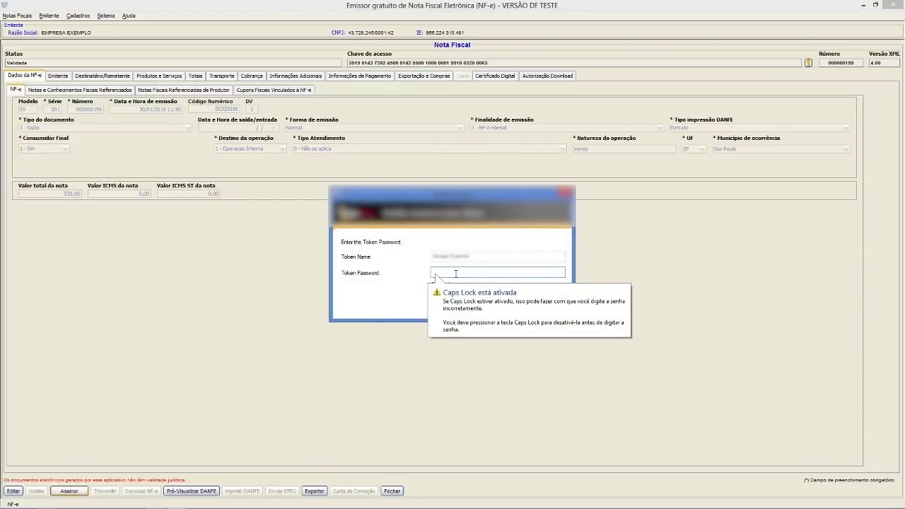
key("Caps_Lock")
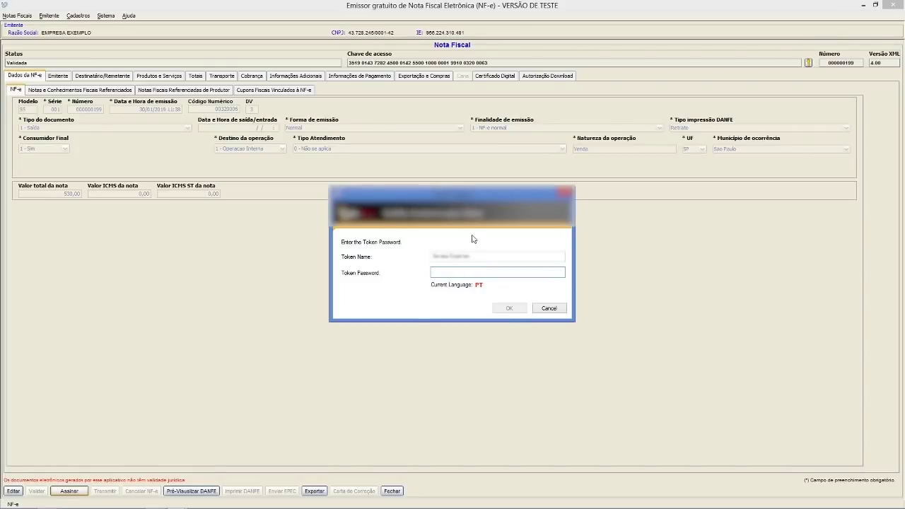
left_click(507, 309)
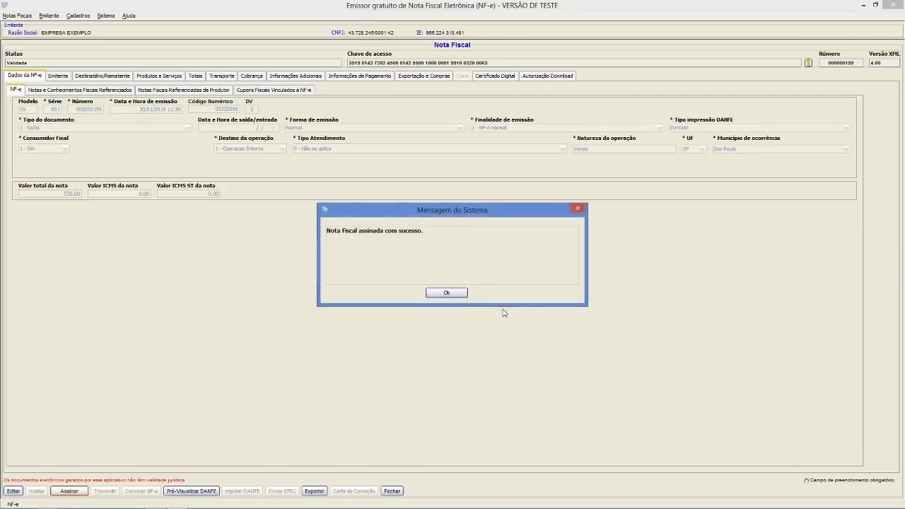
left_click(451, 295)
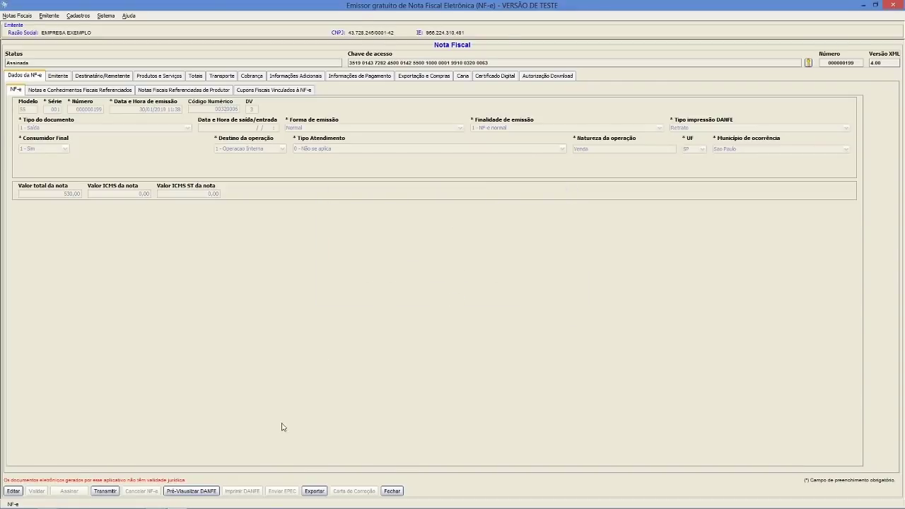
- Transmit invoice 000000199 to SEFAZ with the company's connection certificate, receiving rejection 852
left_click(107, 492)
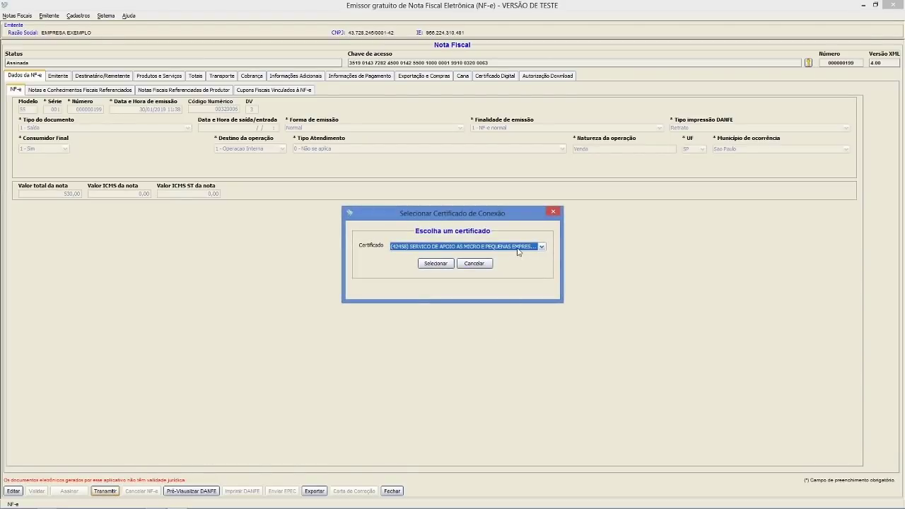
left_click(518, 249)
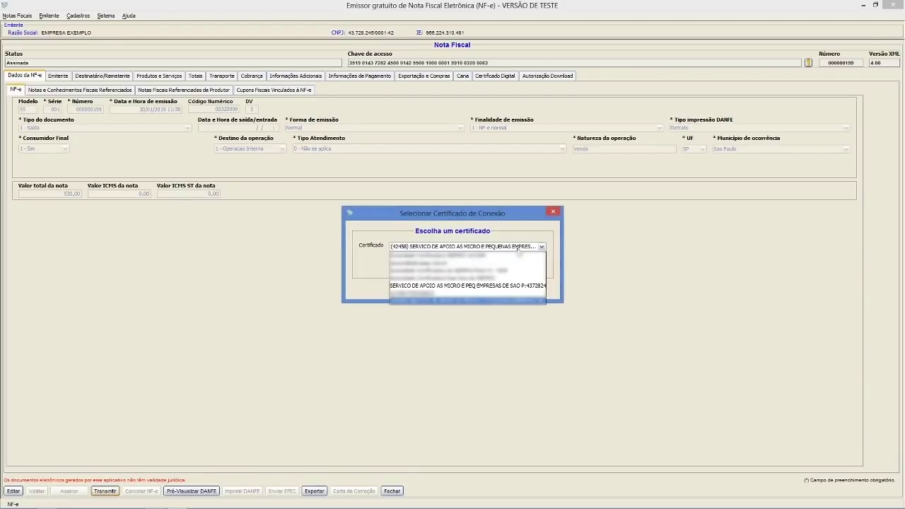
left_click(466, 286)
left_click(435, 265)
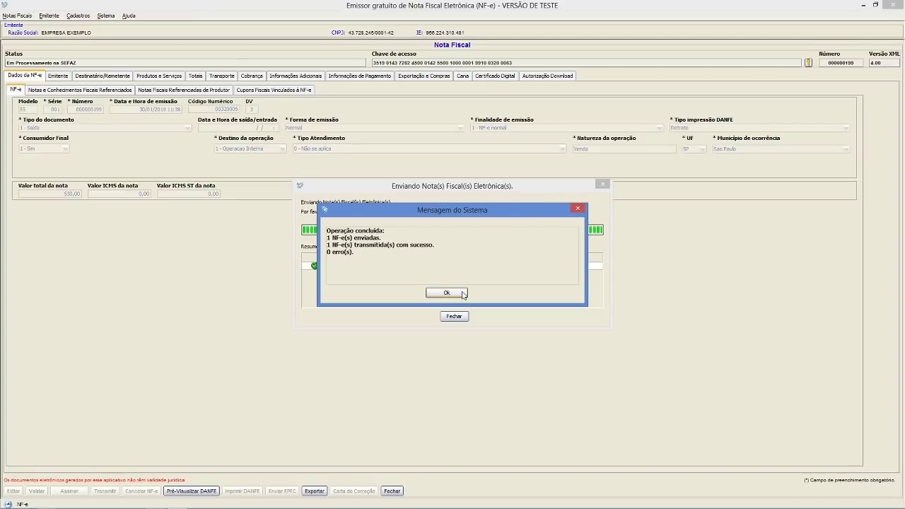
left_click(440, 292)
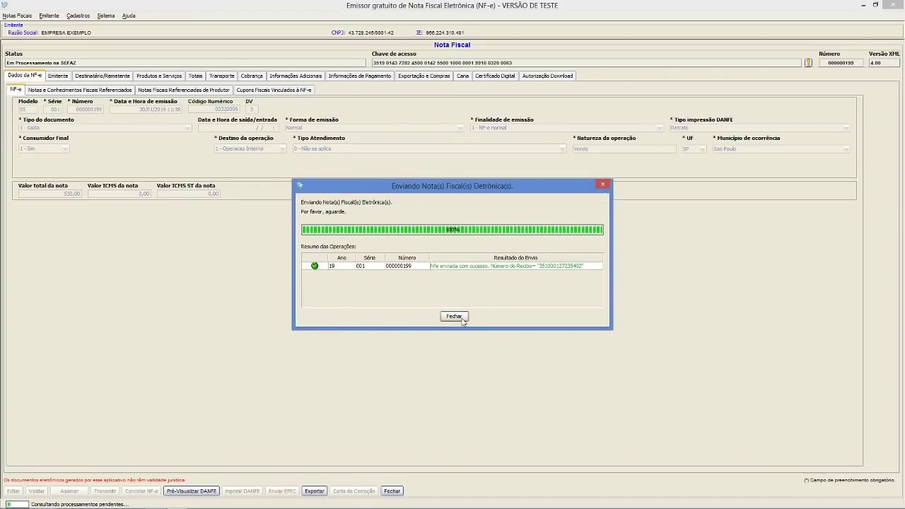
left_click(463, 316)
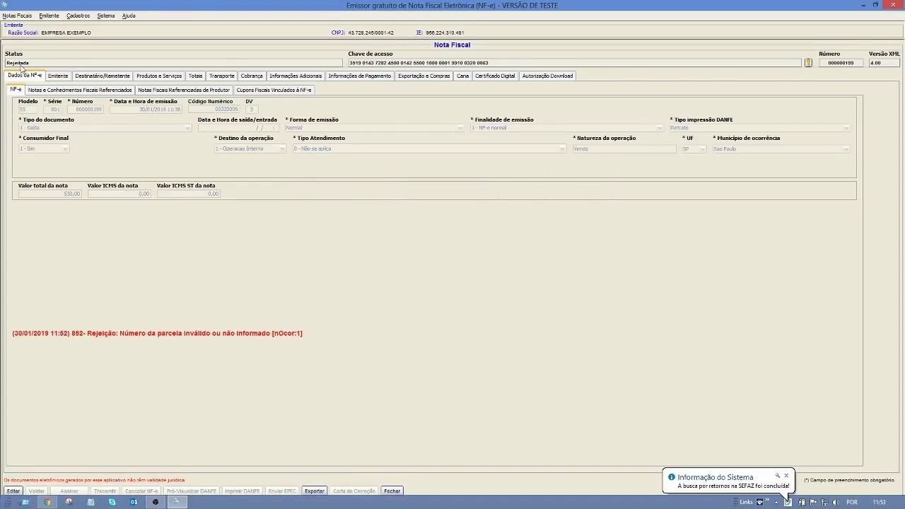
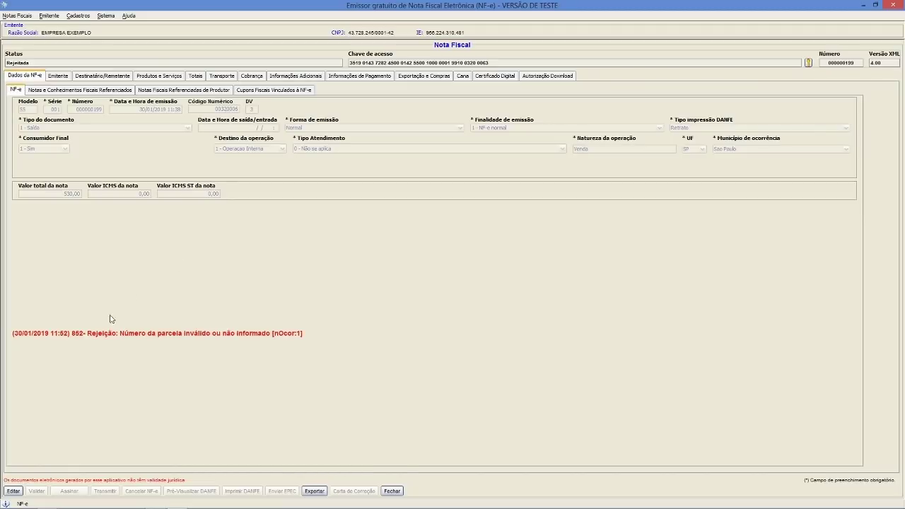
- Return NF-e 199 to editing and go to its Cobrança section
left_click(14, 491)
left_click(440, 284)
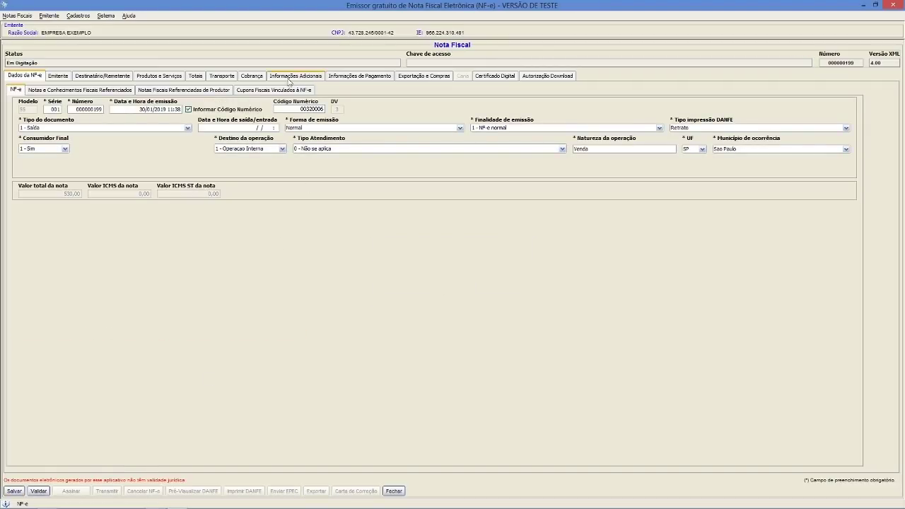
left_click(255, 78)
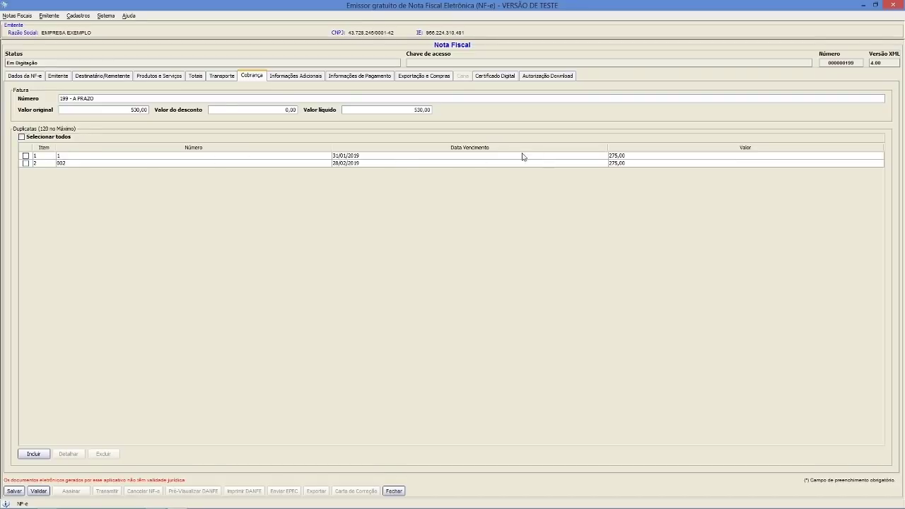
- Change the first duplicata's number from 1 to 001
left_click(87, 156)
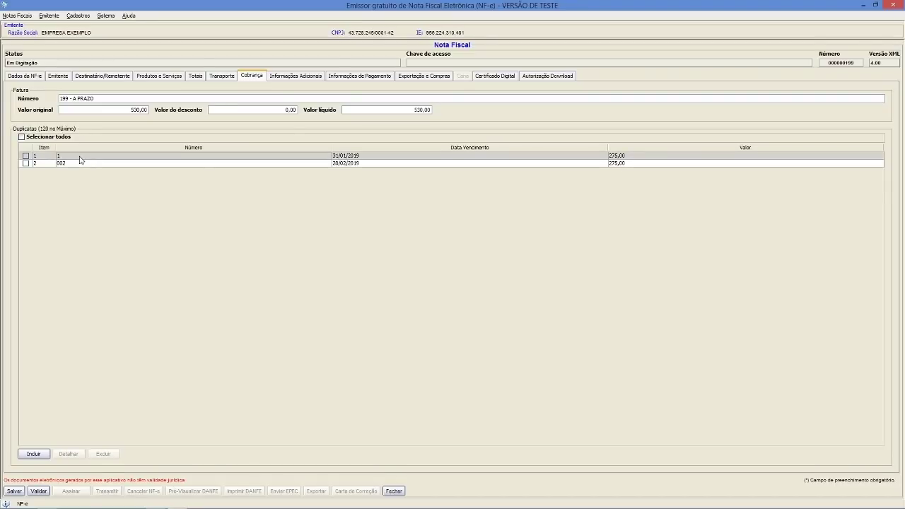
left_click(26, 156)
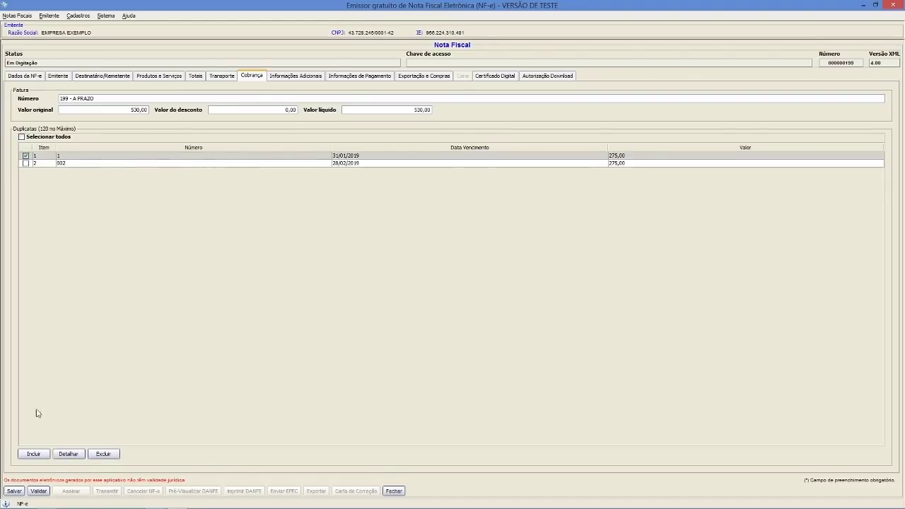
left_click(63, 456)
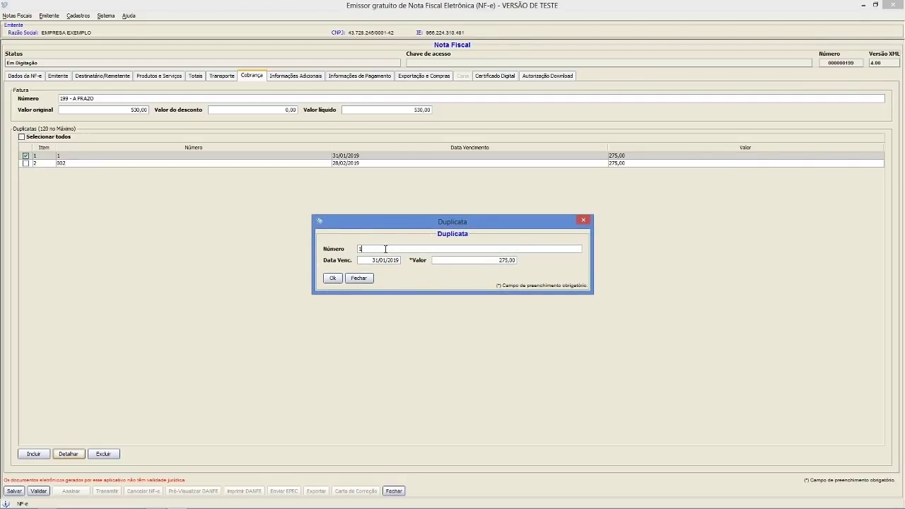
key("BackSpace")
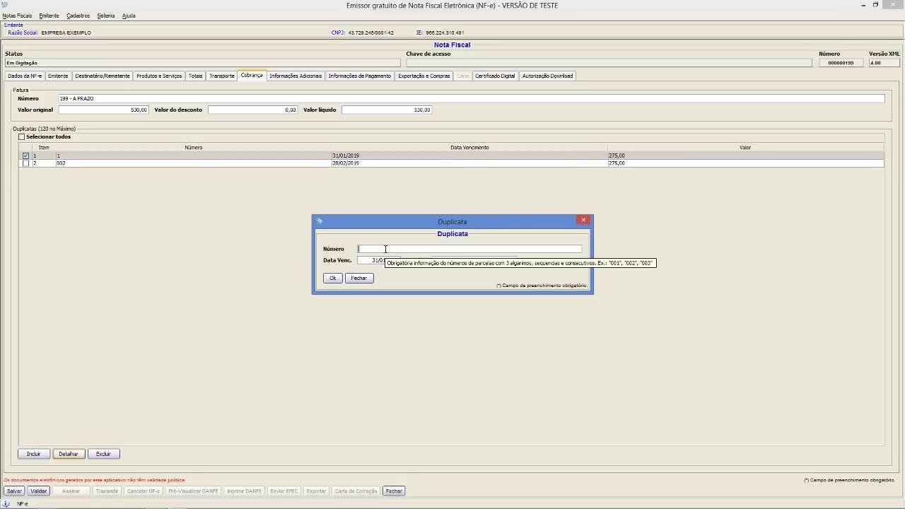
type("001")
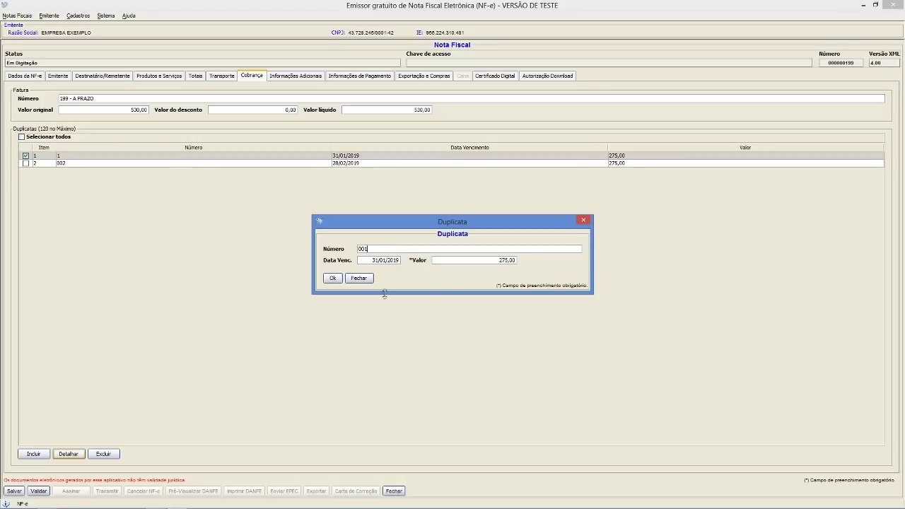
left_click(332, 278)
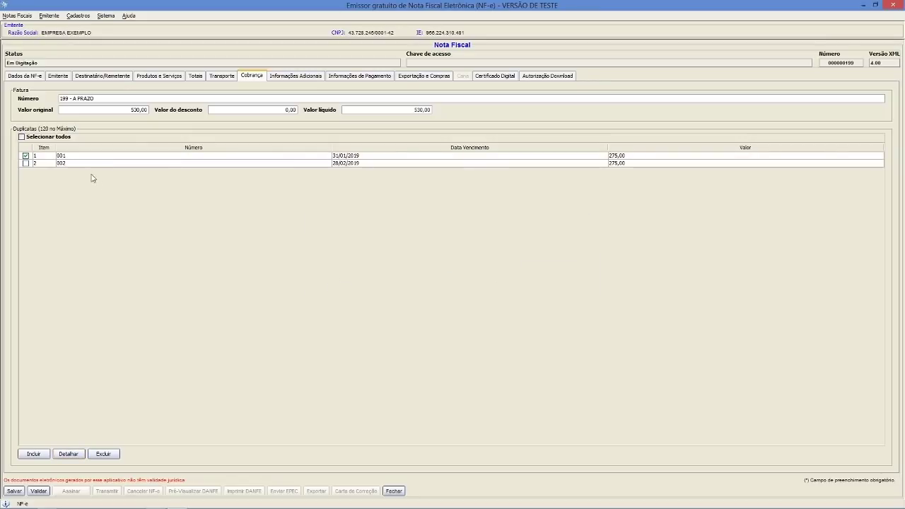
- Save NF-e 199 and validate it
left_click(26, 155)
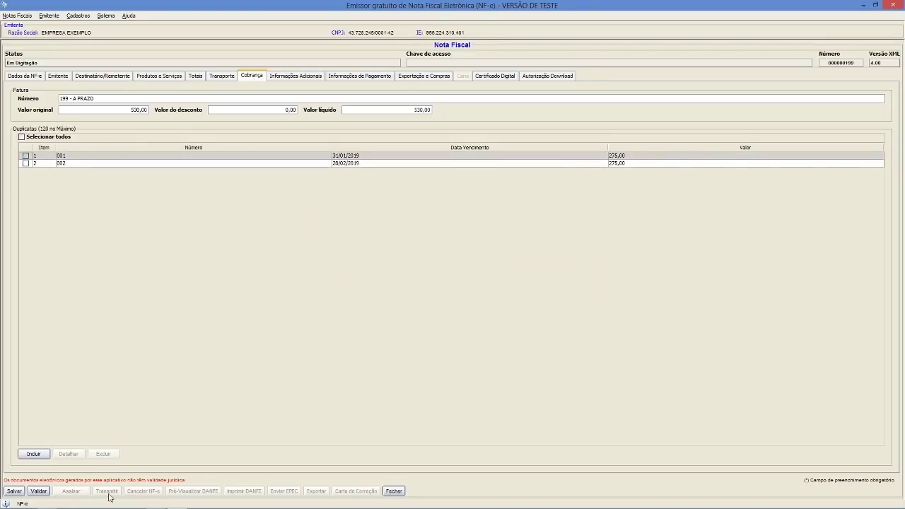
left_click(15, 491)
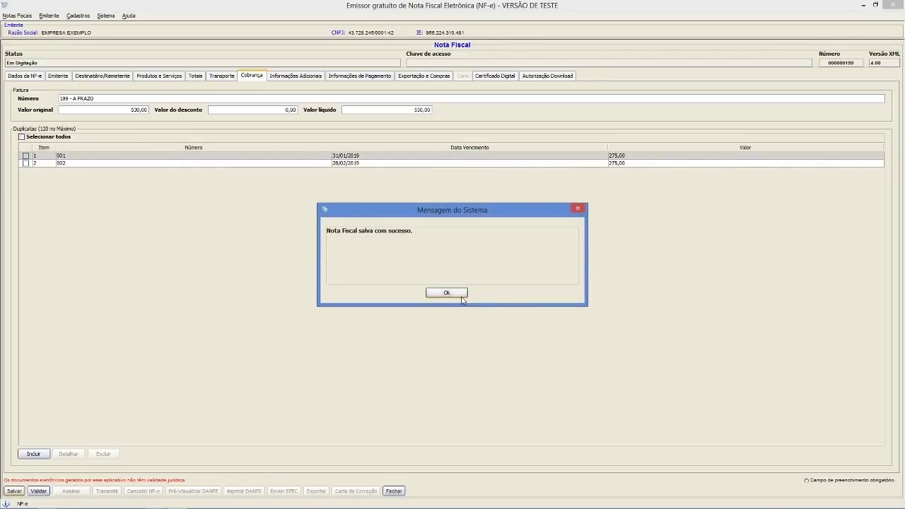
left_click(436, 292)
left_click(40, 493)
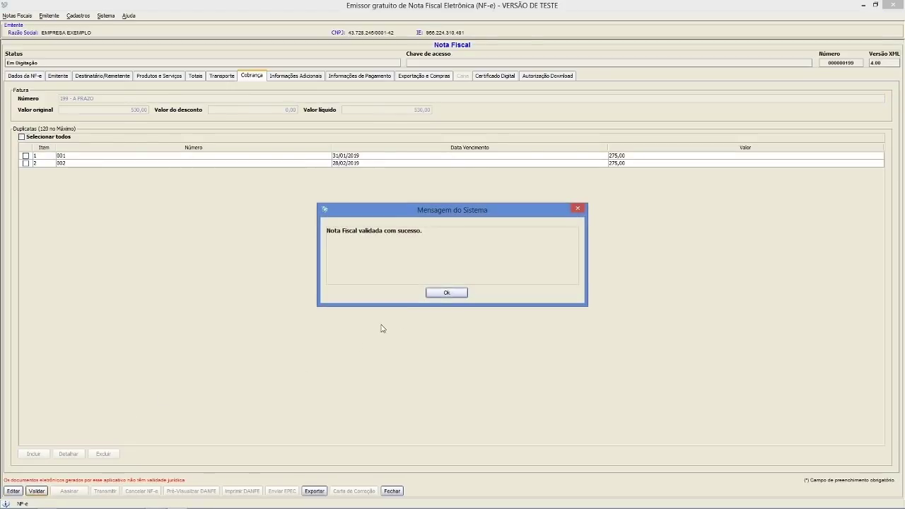
left_click(433, 293)
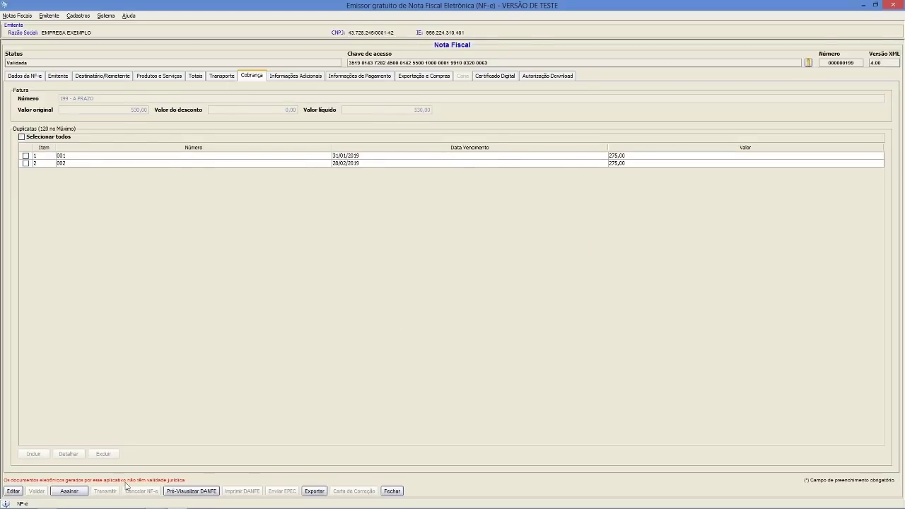
- Digitally sign NF-e 199 with the company certificate
left_click(69, 491)
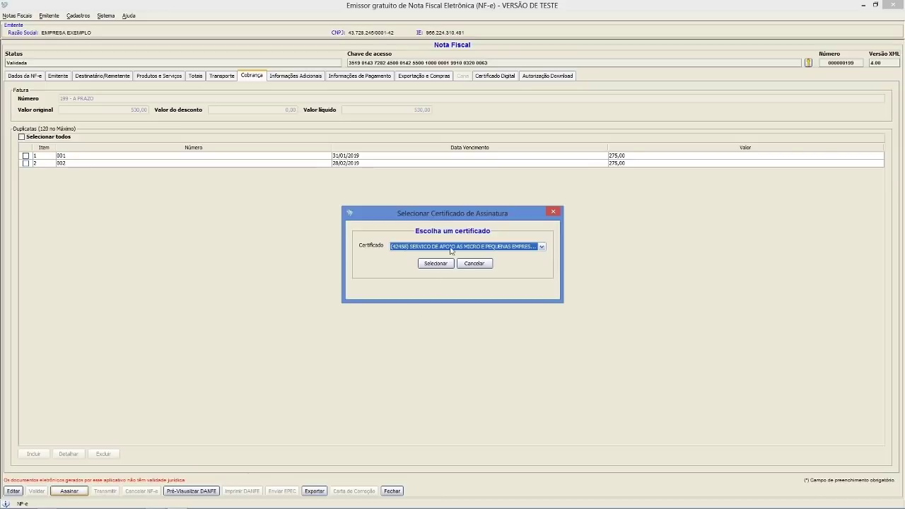
left_click(451, 247)
left_click(440, 285)
left_click(435, 263)
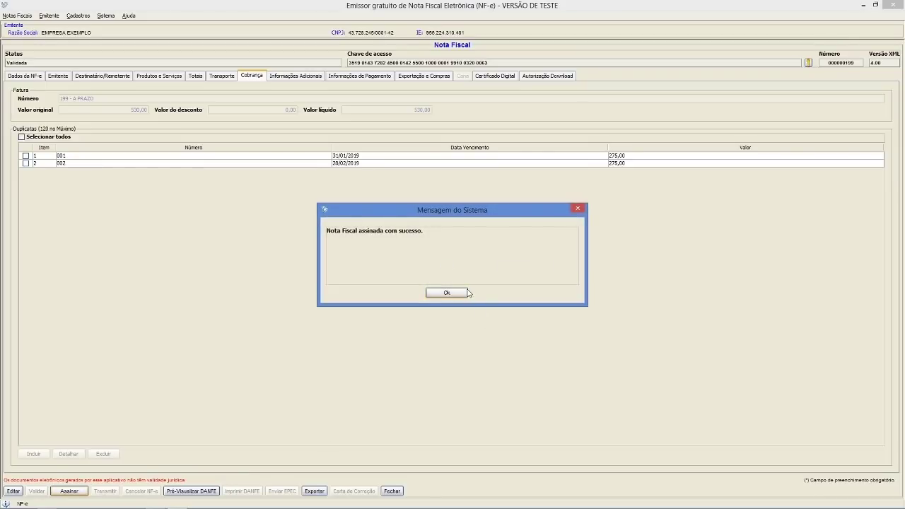
left_click(449, 294)
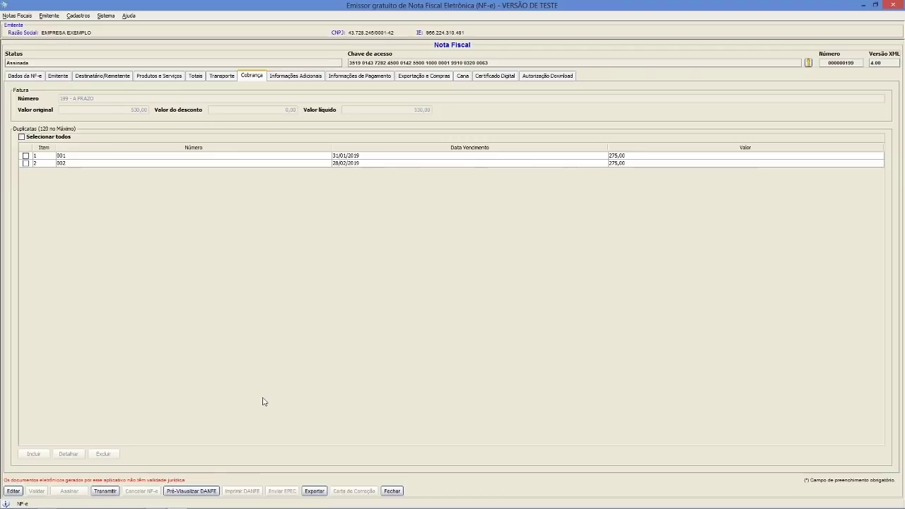
- Transmit NF-e 199 to SEFAZ and check the rejection in Dados da NF-e
left_click(113, 493)
left_click(512, 249)
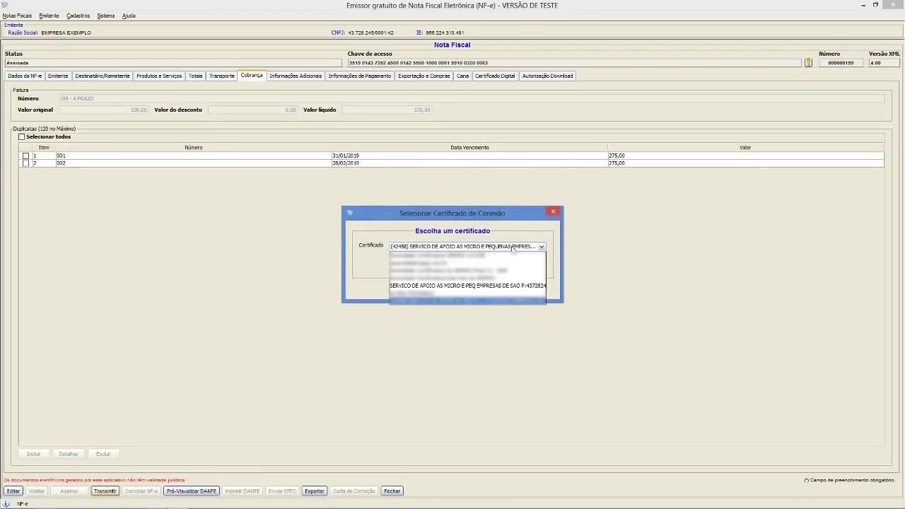
left_click(482, 287)
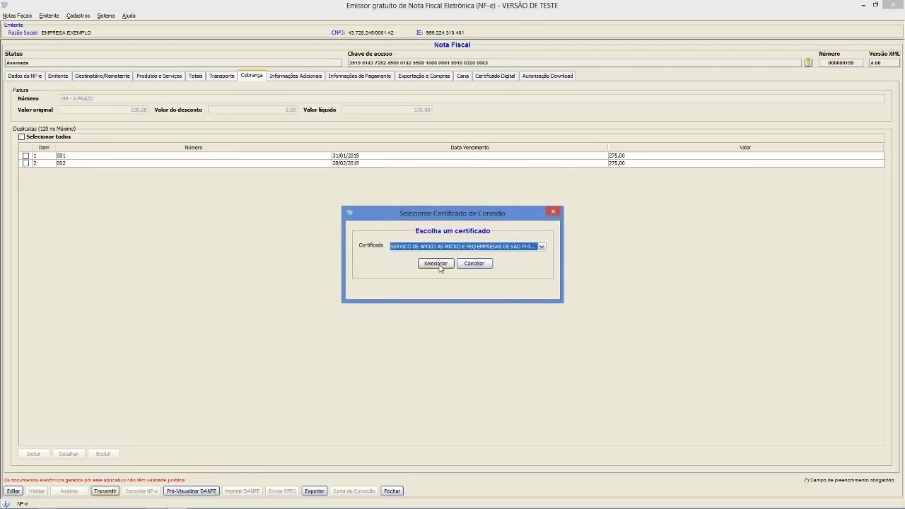
left_click(437, 268)
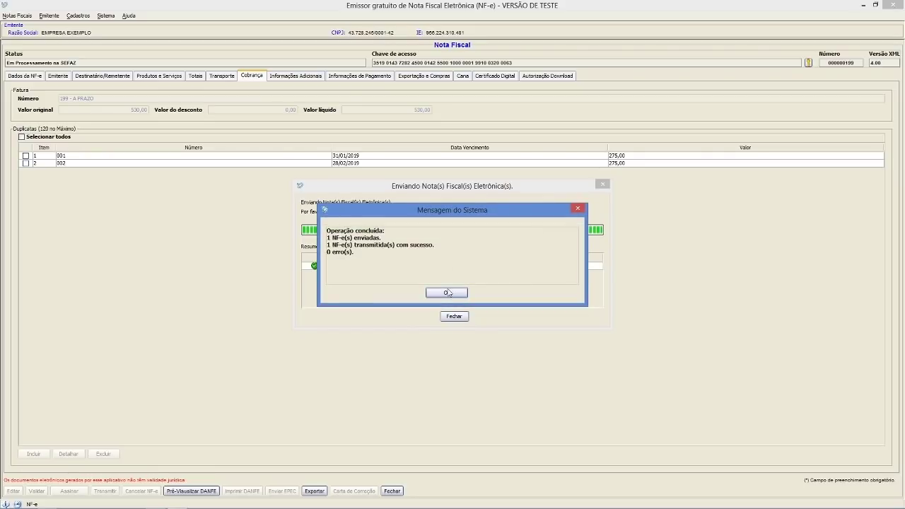
left_click(447, 292)
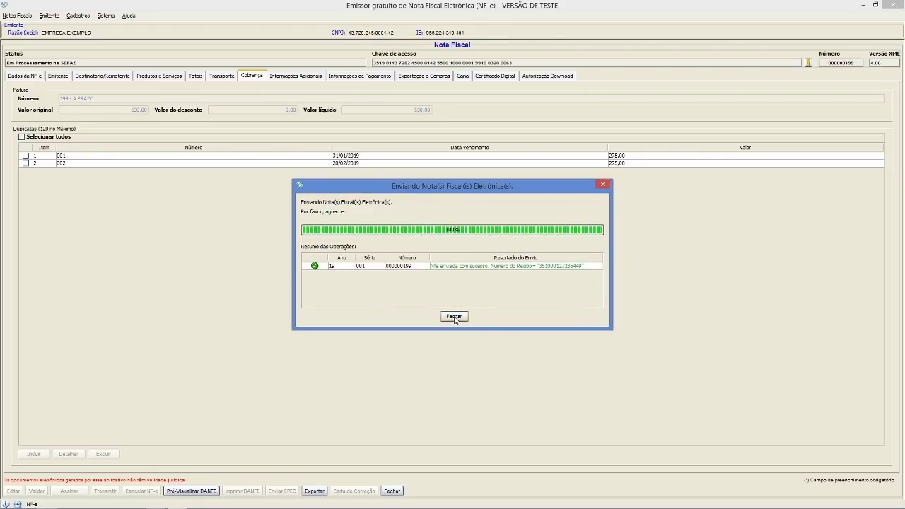
left_click(454, 317)
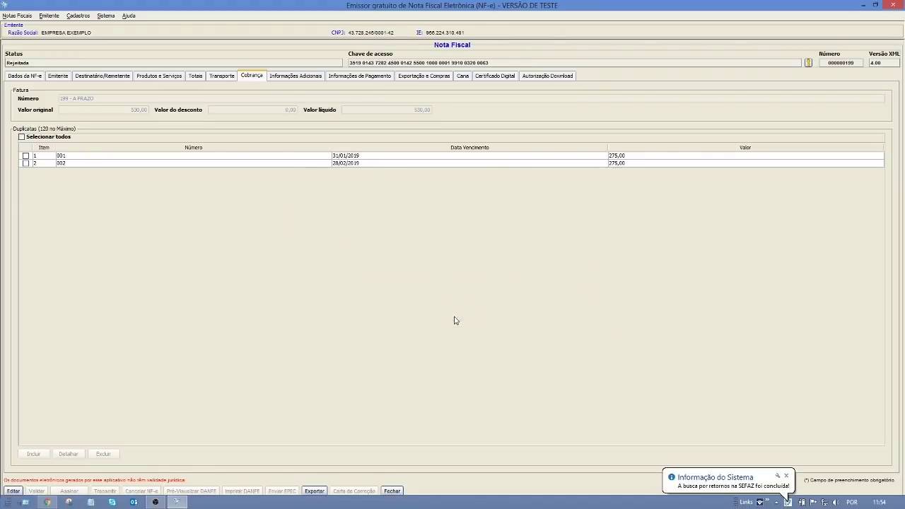
left_click(23, 75)
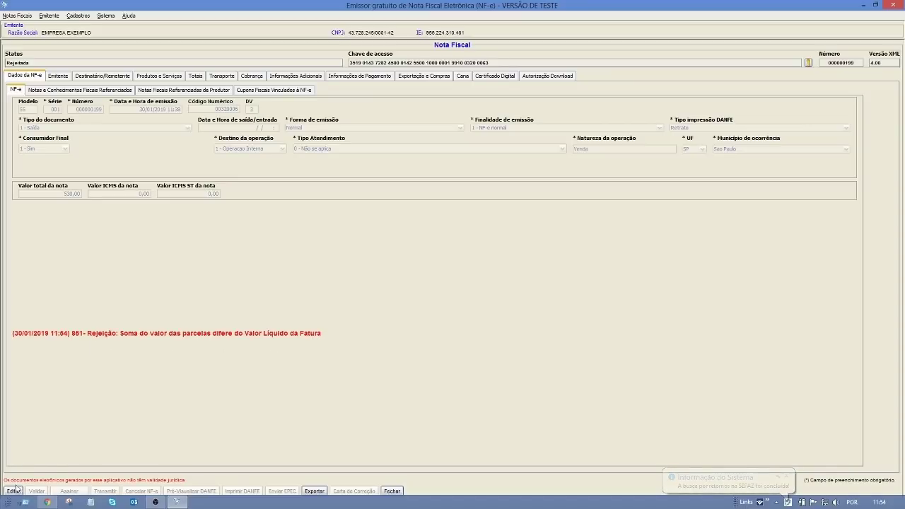
- Put NF-e 199 back into editing and go to the Cobrança section
left_click(12, 491)
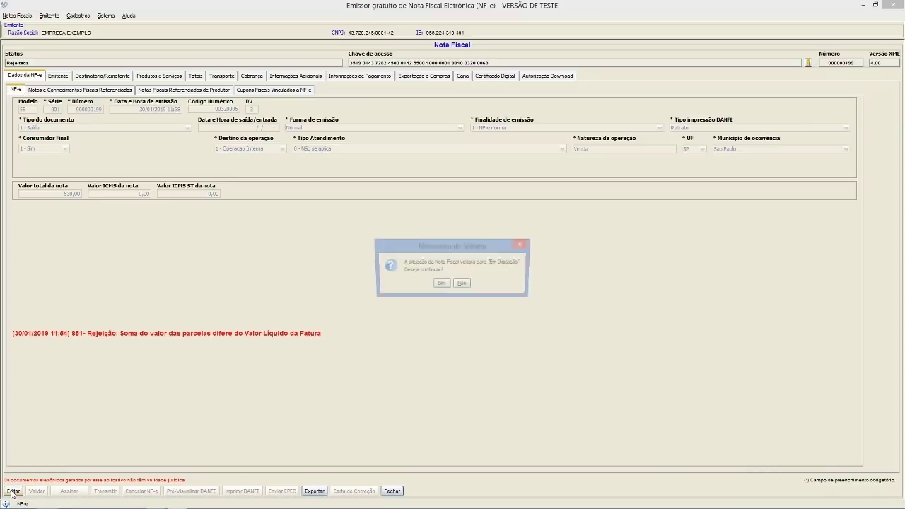
left_click(440, 284)
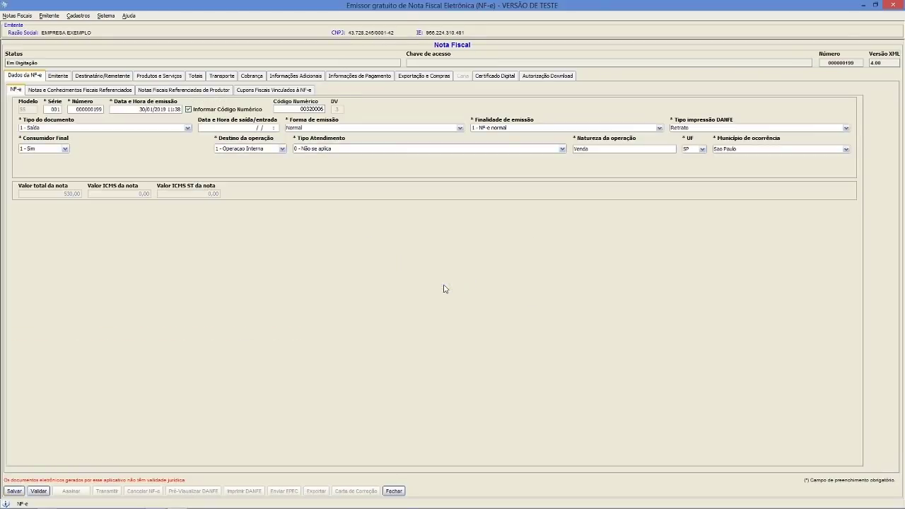
left_click(252, 76)
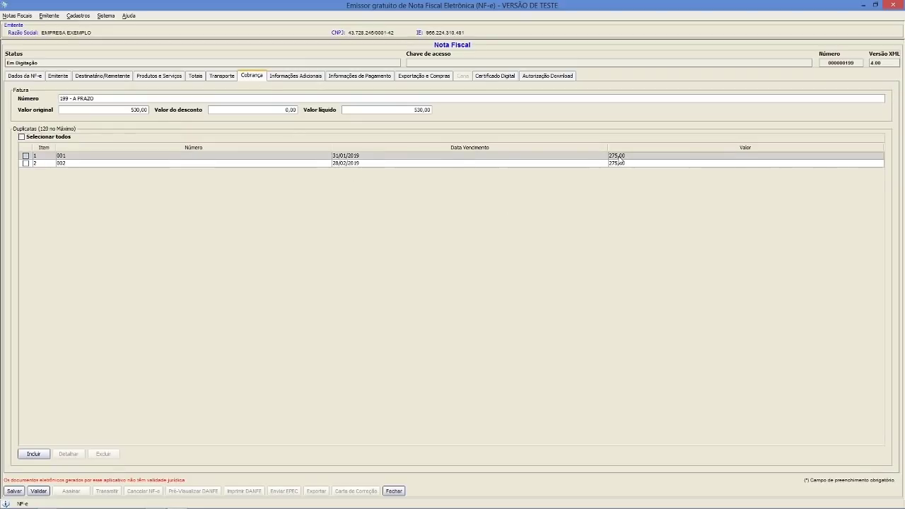
- Confirm the first duplicata's value as 265,00
left_click(621, 164)
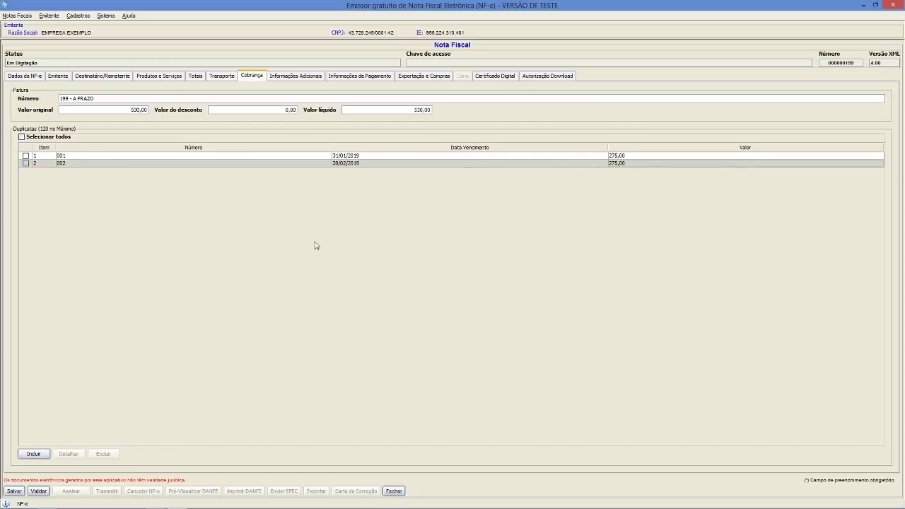
left_click(26, 156)
left_click(26, 156)
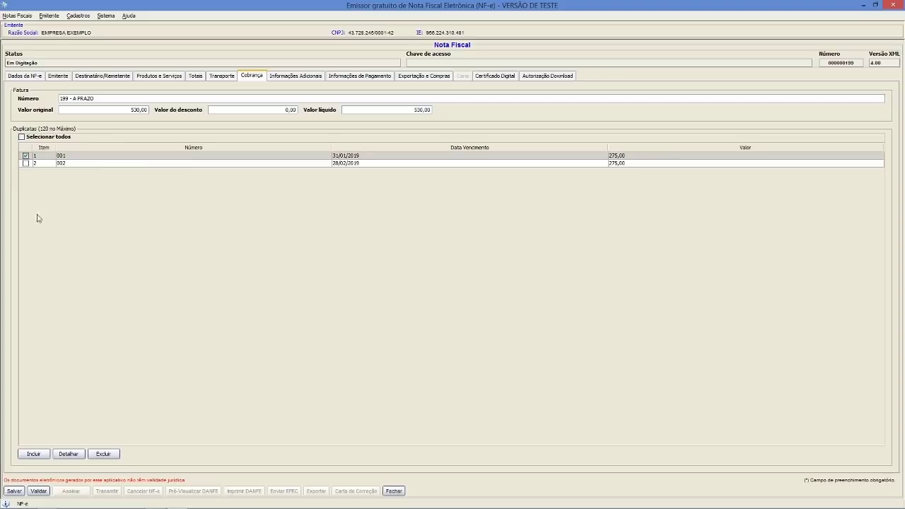
left_click(69, 454)
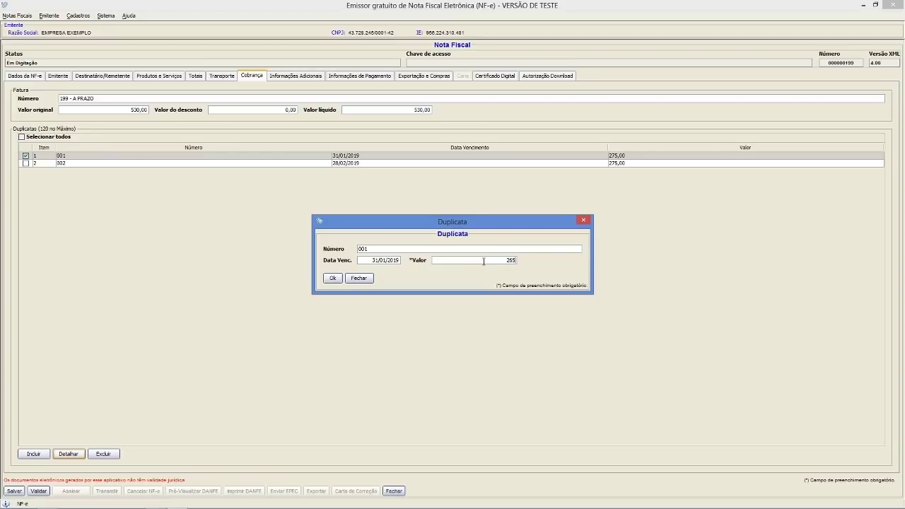
key("Tab")
left_click(332, 278)
- Change the second duplicata from 275,00 to 265,00 and save the note
left_click(27, 163)
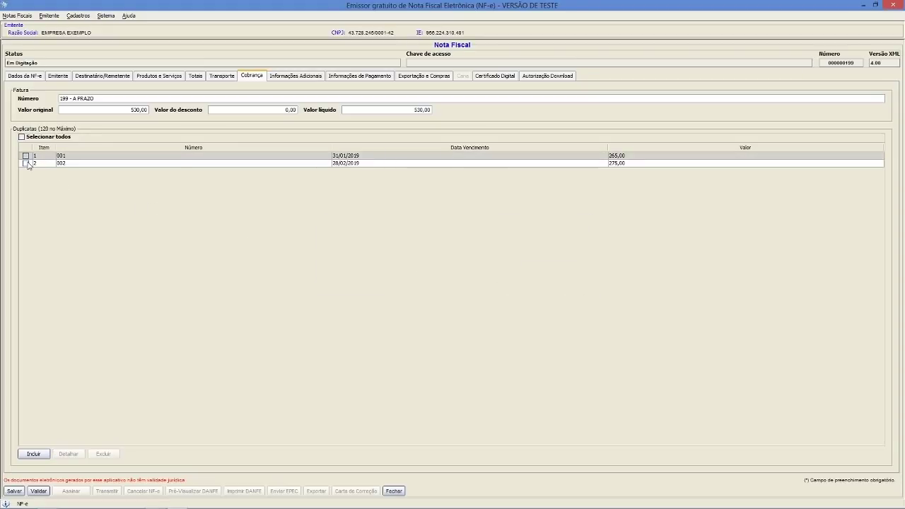
left_click(67, 456)
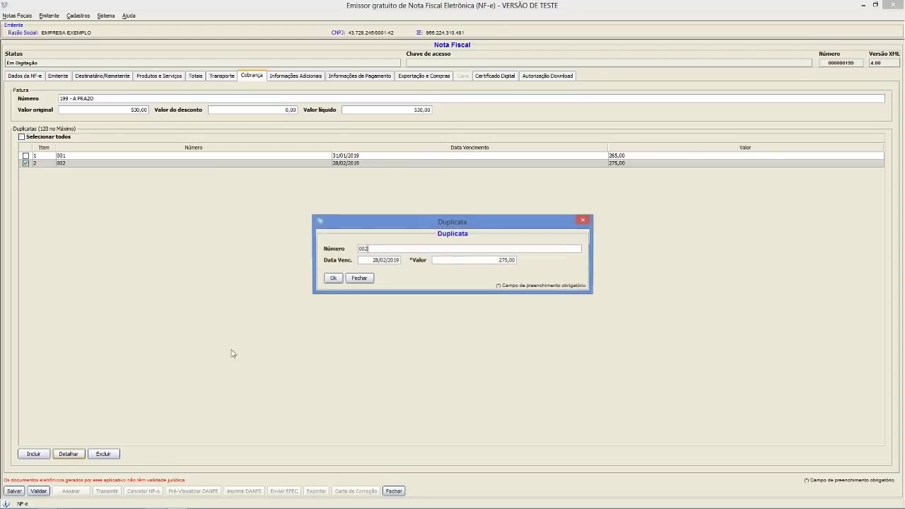
key("BackSpace")
key("BackSpace")
key("BackSpace")
key("BackSpace")
key("BackSpace")
key("BackSpace")
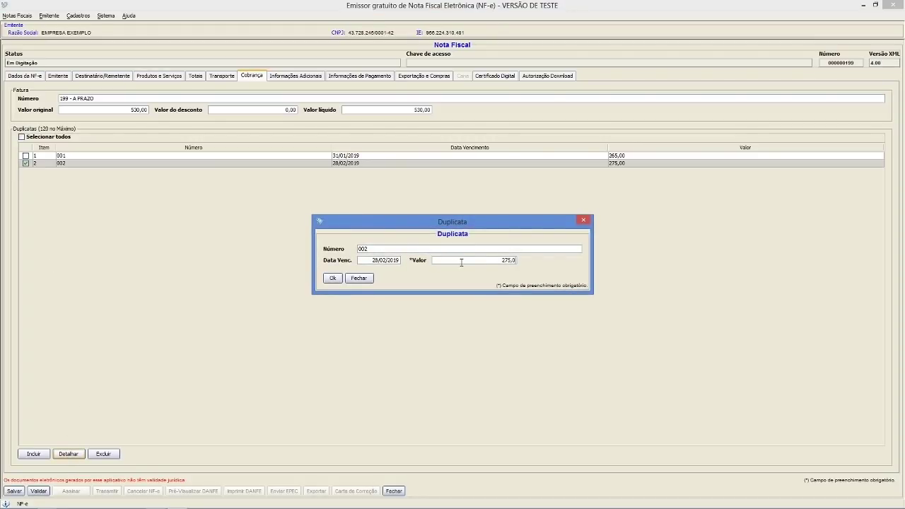
type("265")
key("Tab")
left_click(336, 280)
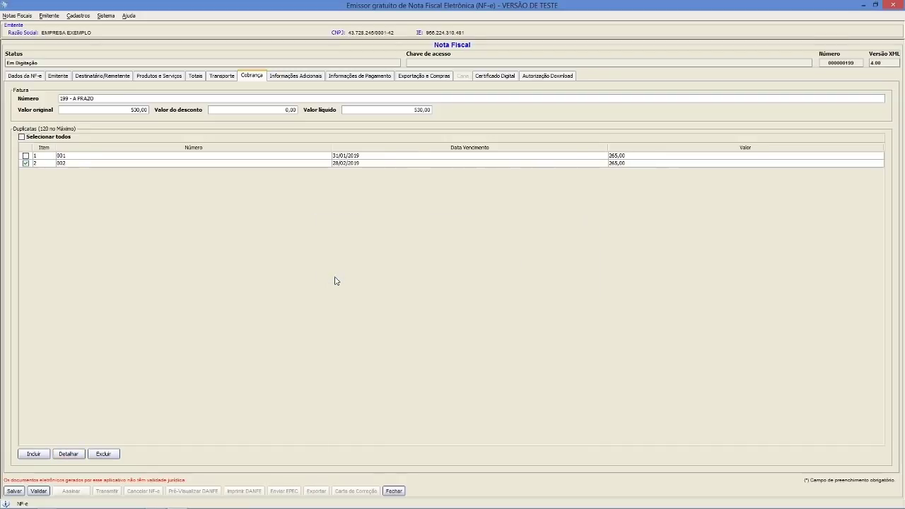
left_click(14, 491)
- Validate the saved NF-e 199
left_click(457, 296)
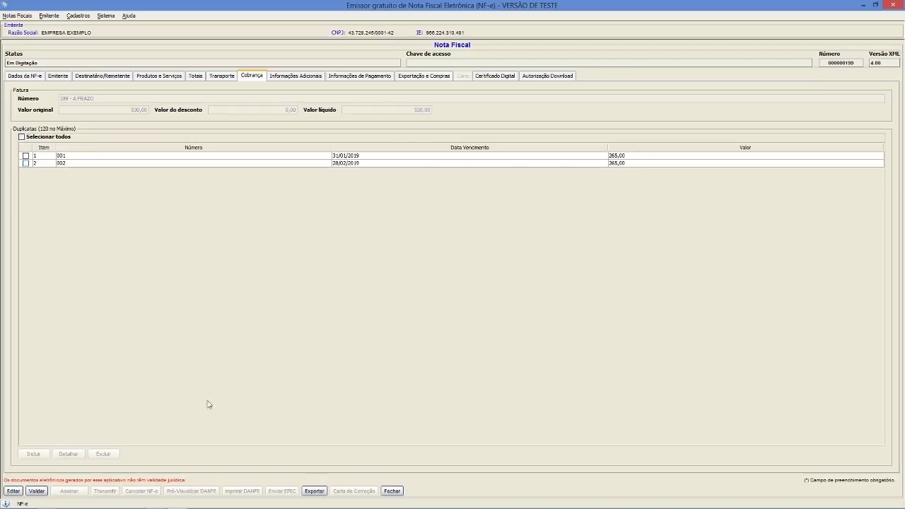
left_click(35, 491)
left_click(456, 295)
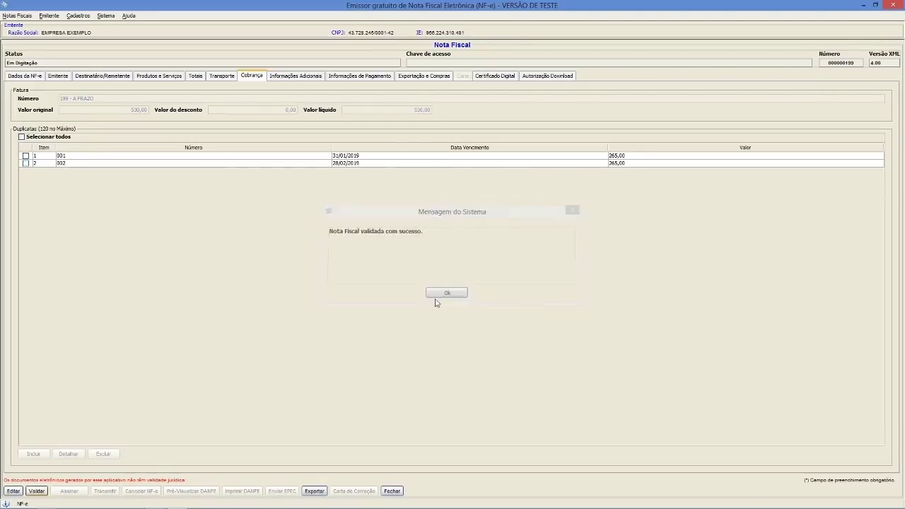
- Sign NF-e 199 with the company's signing certificate
left_click(68, 490)
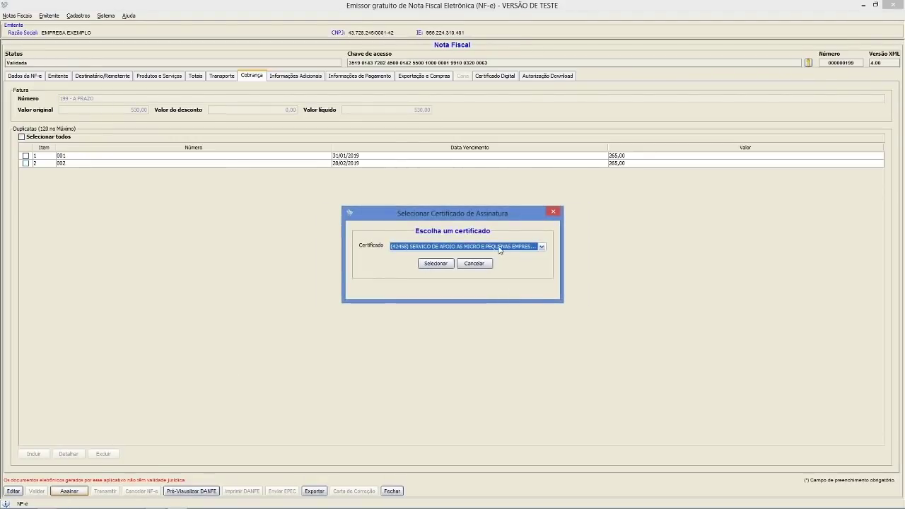
left_click(501, 247)
left_click(469, 288)
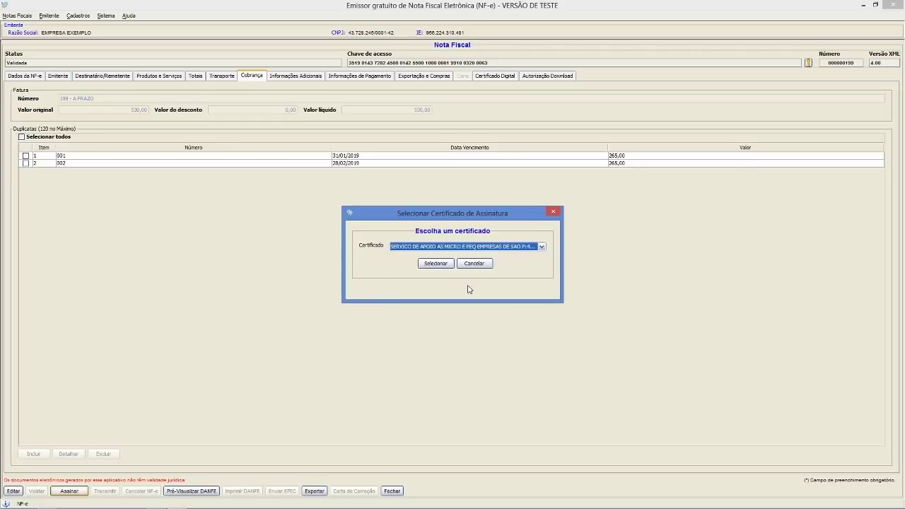
left_click(436, 263)
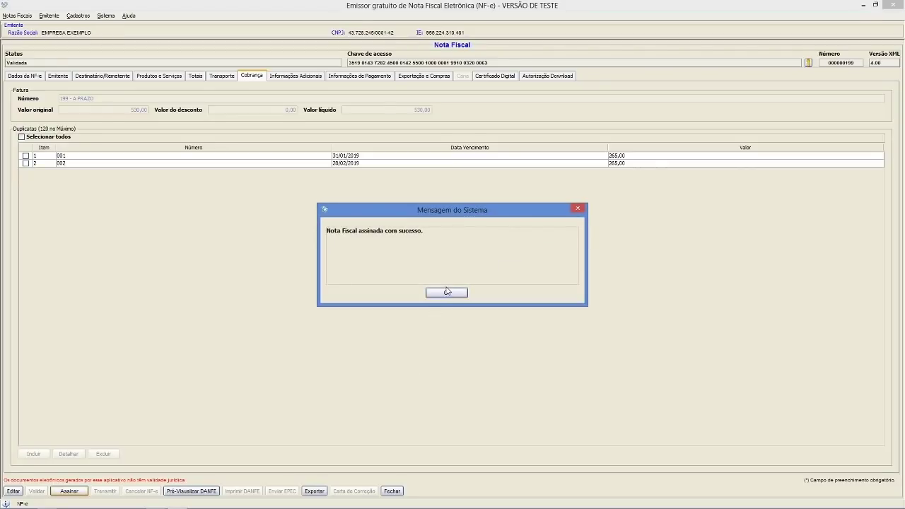
left_click(447, 292)
- Transmit NF-e 199 to SEFAZ and inspect its Autorização de Uso event
left_click(105, 491)
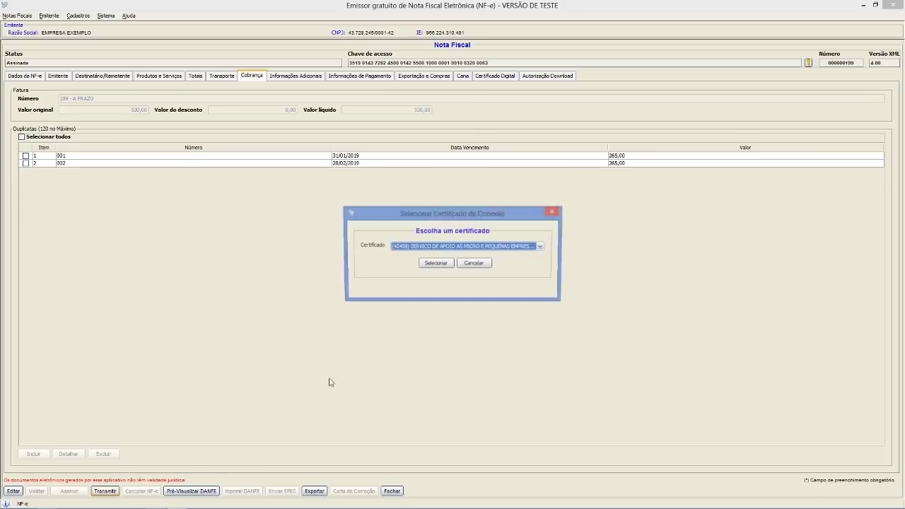
left_click(451, 247)
left_click(436, 287)
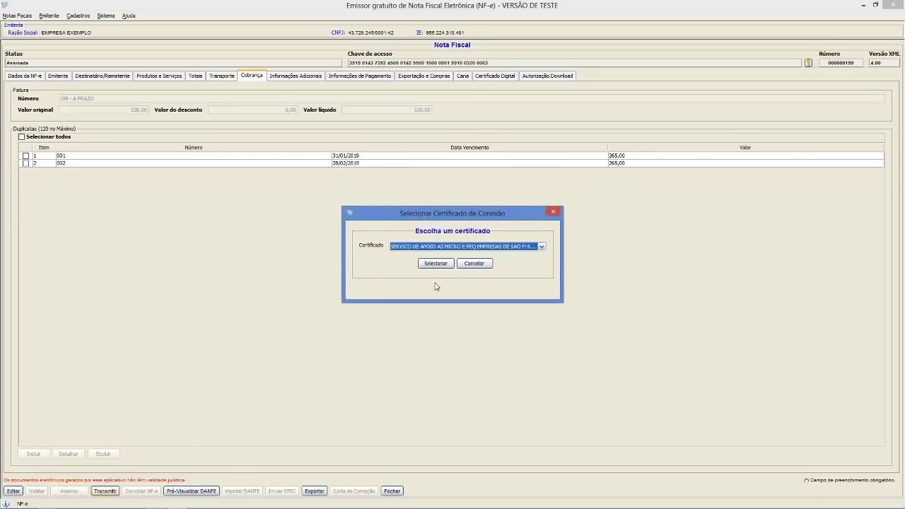
left_click(436, 263)
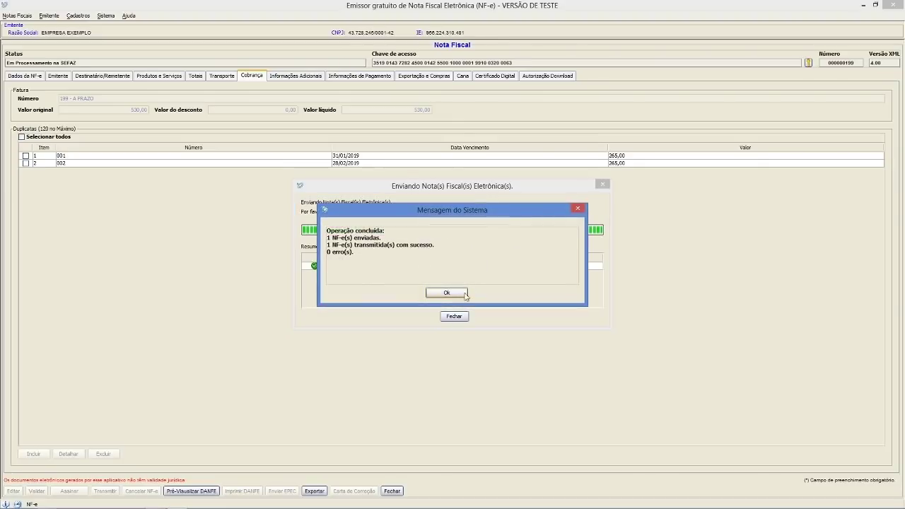
left_click(461, 295)
left_click(455, 316)
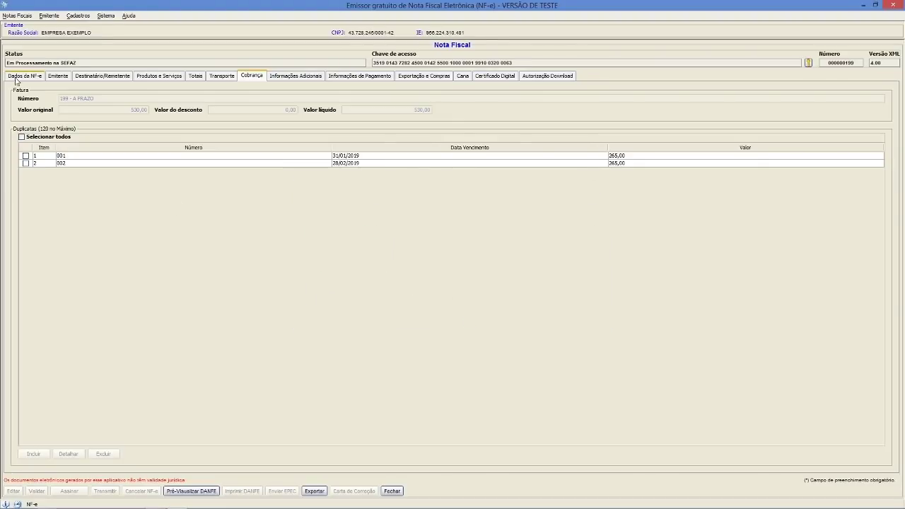
left_click(27, 76)
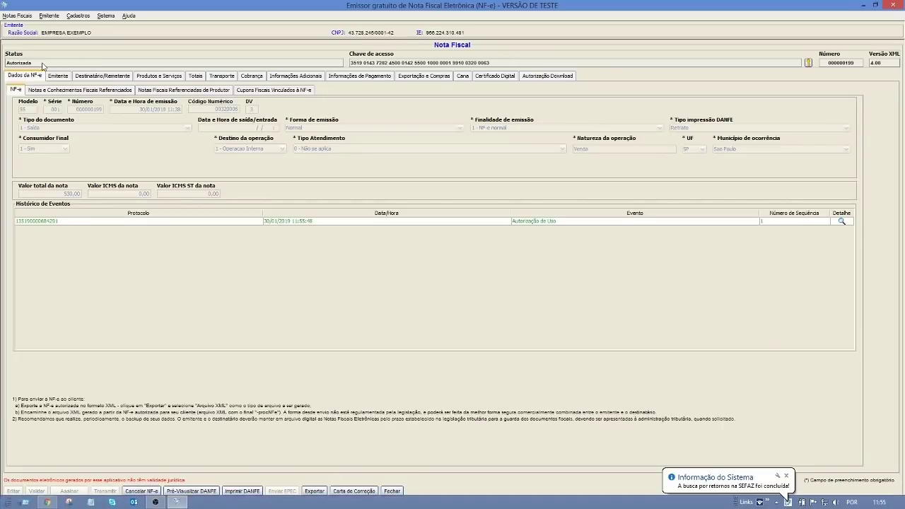
left_click(389, 222)
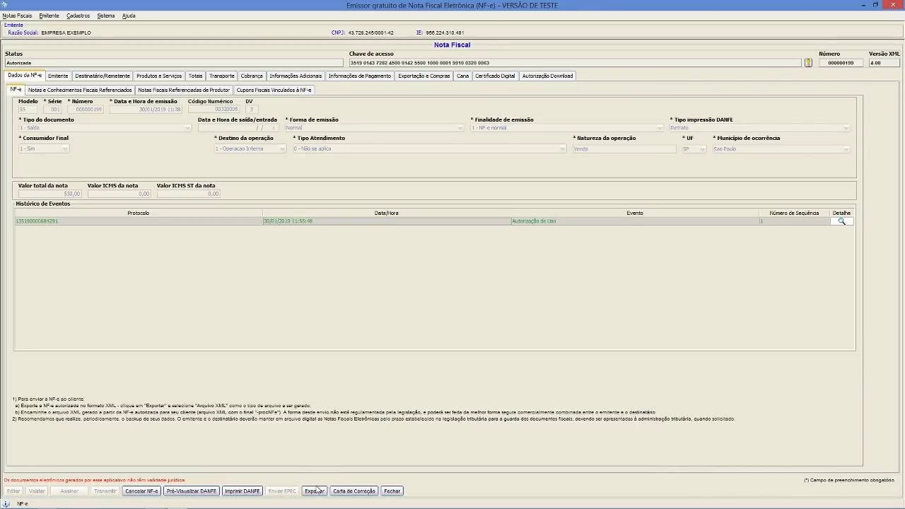
left_click(252, 494)
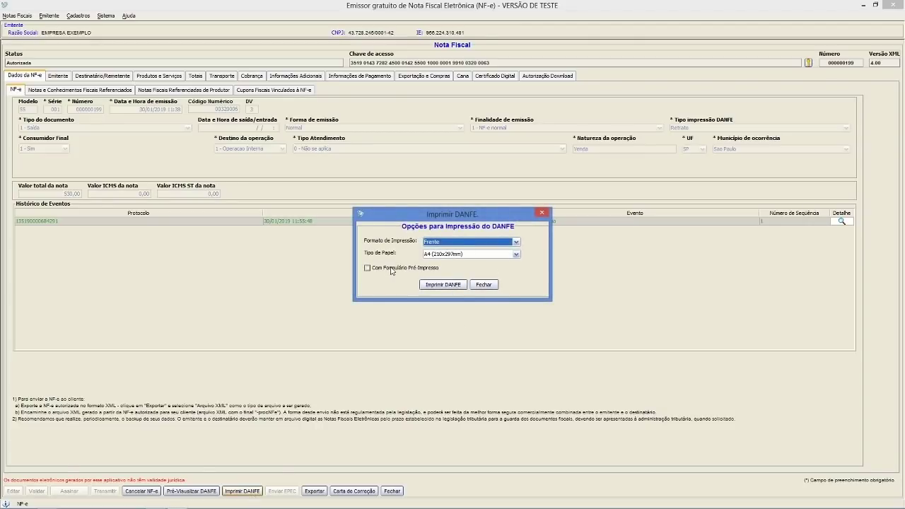
left_click(439, 286)
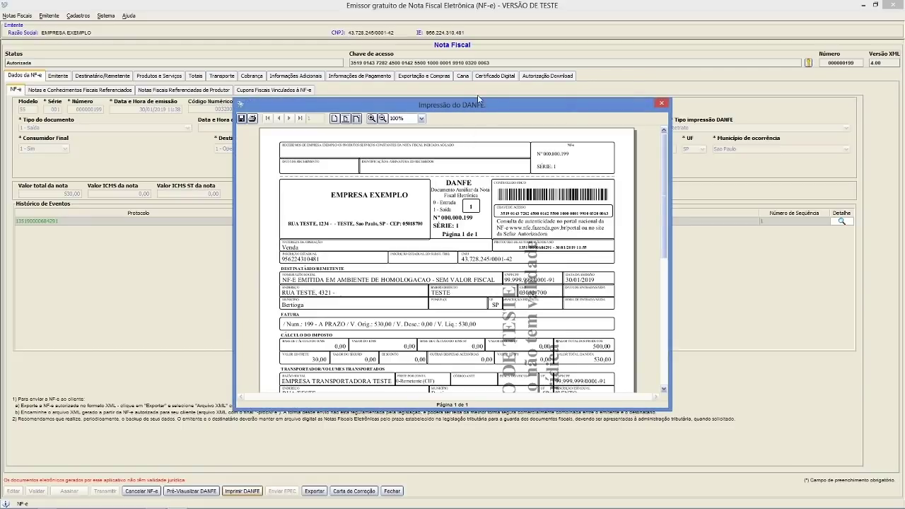
scroll(486, 265, "down", 3)
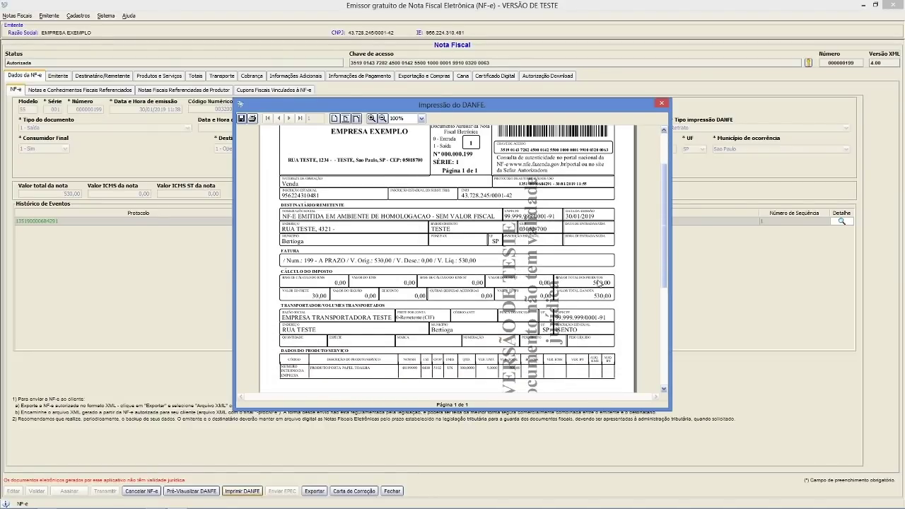
scroll(602, 297, "down", 1)
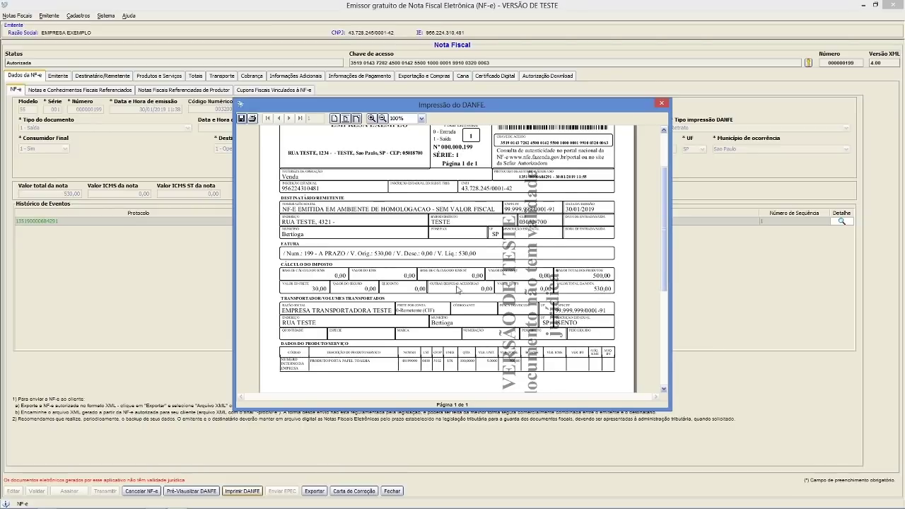
scroll(452, 282, "down", 2)
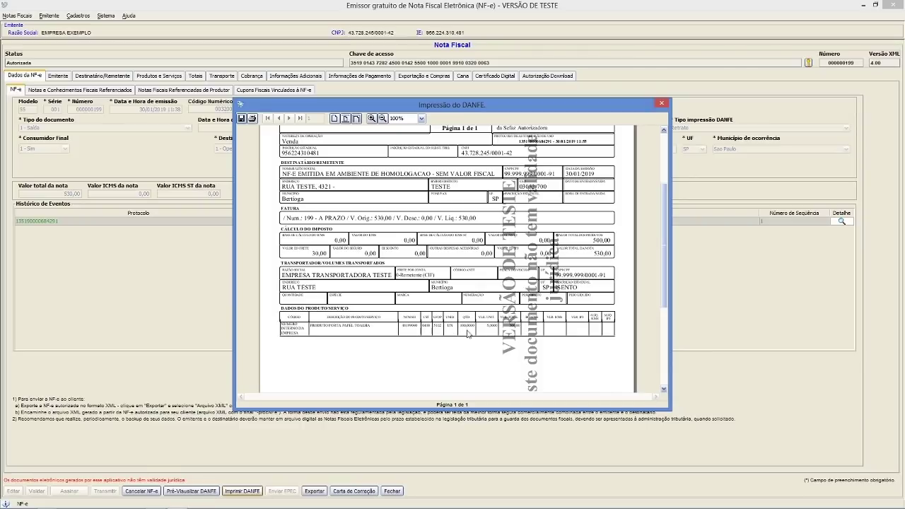
scroll(467, 334, "down", 5)
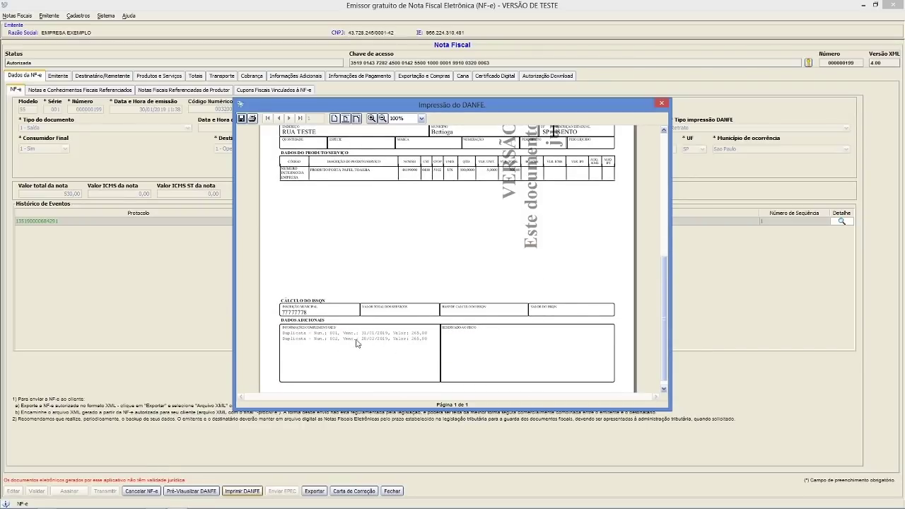
left_click(662, 103)
left_click(484, 285)
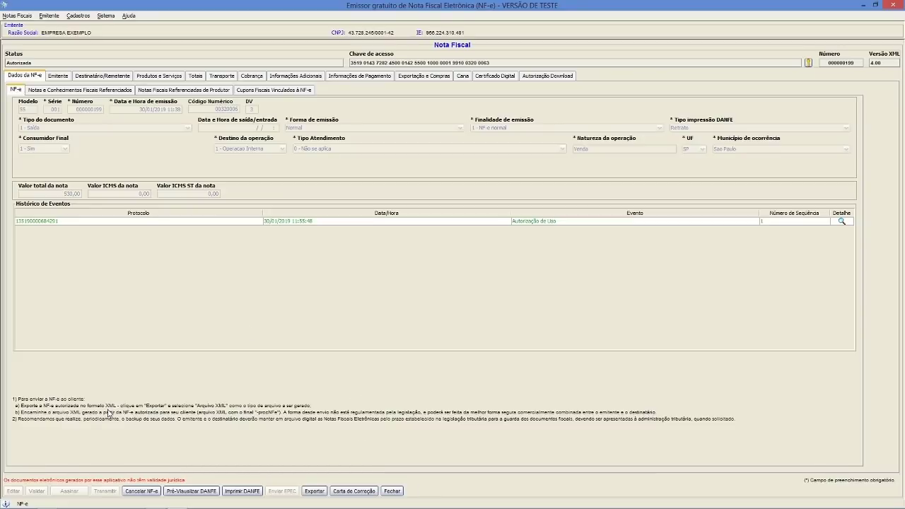
- Close the note and list all stored notes in Gerenciar Notas
left_click(392, 491)
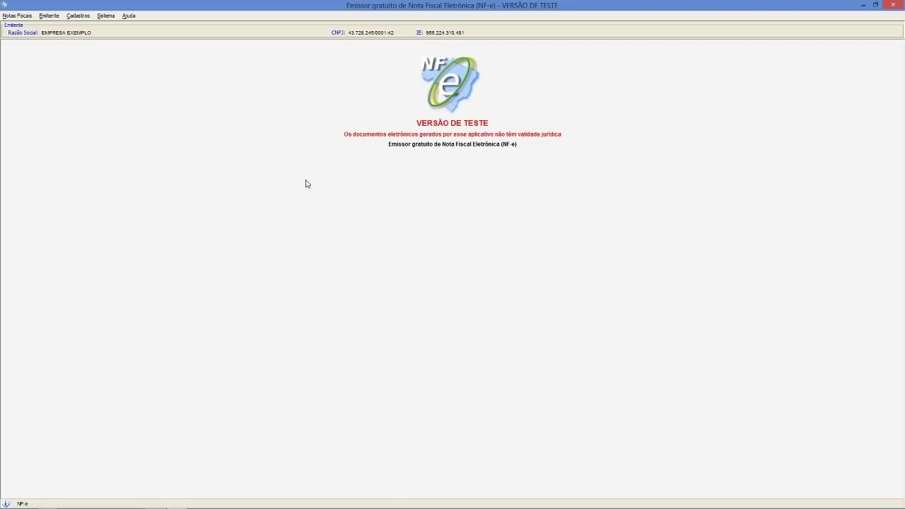
left_click(26, 16)
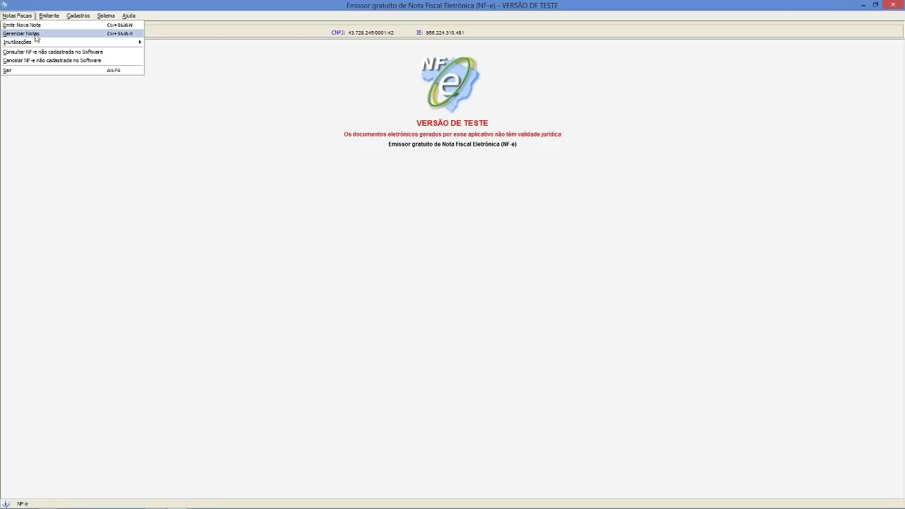
left_click(36, 36)
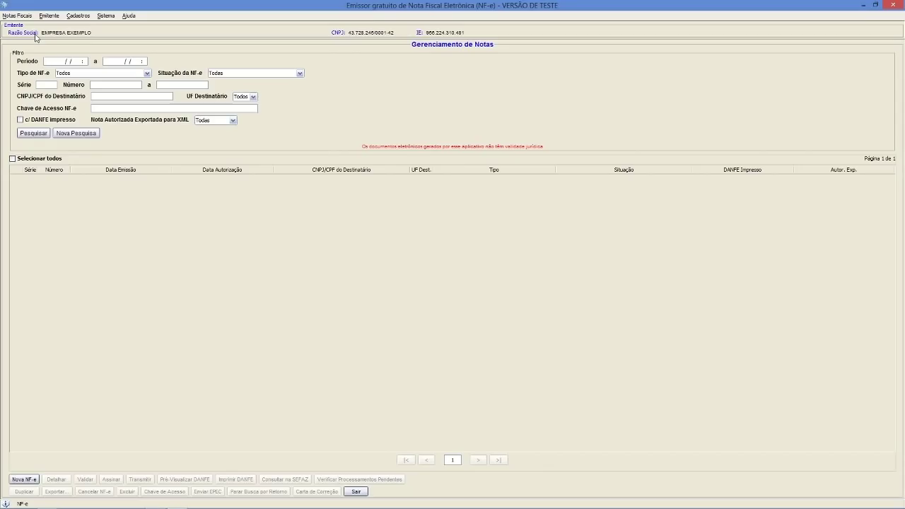
left_click(49, 134)
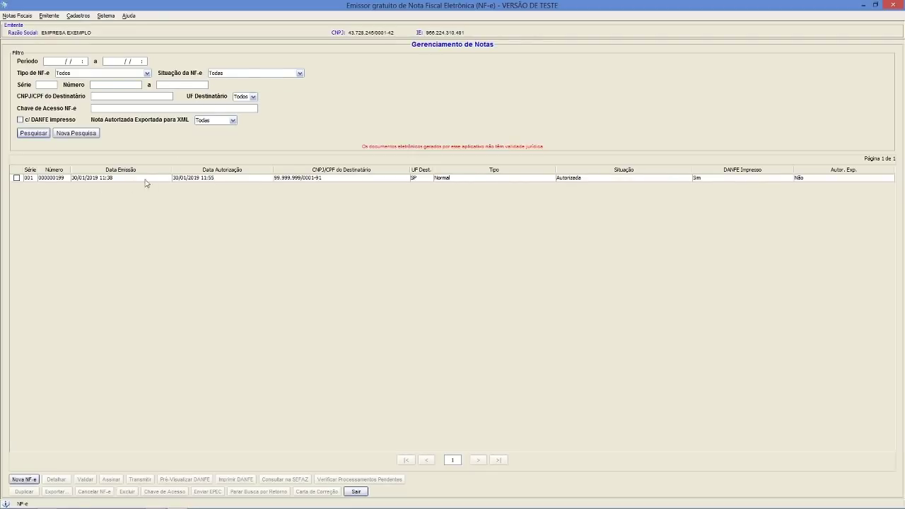
- Duplicate note 000000199 as 000000200 and select the new note
left_click(16, 178)
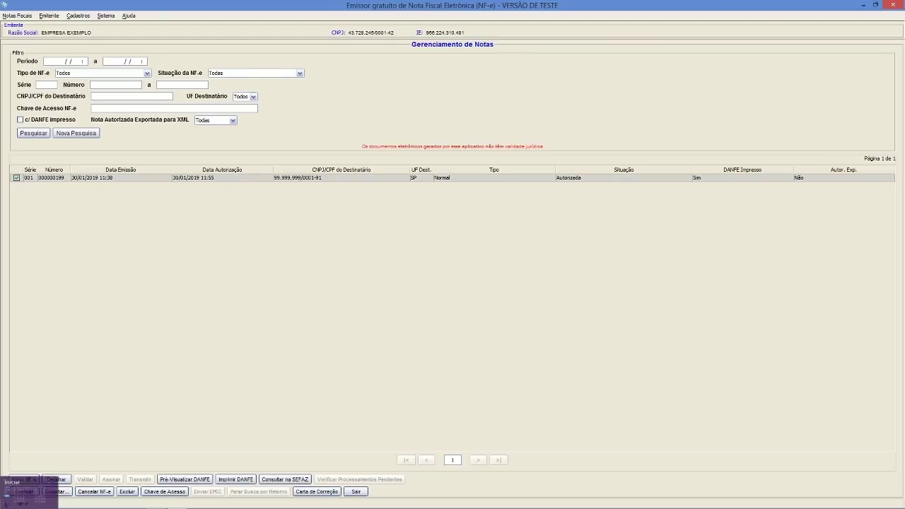
left_click(27, 493)
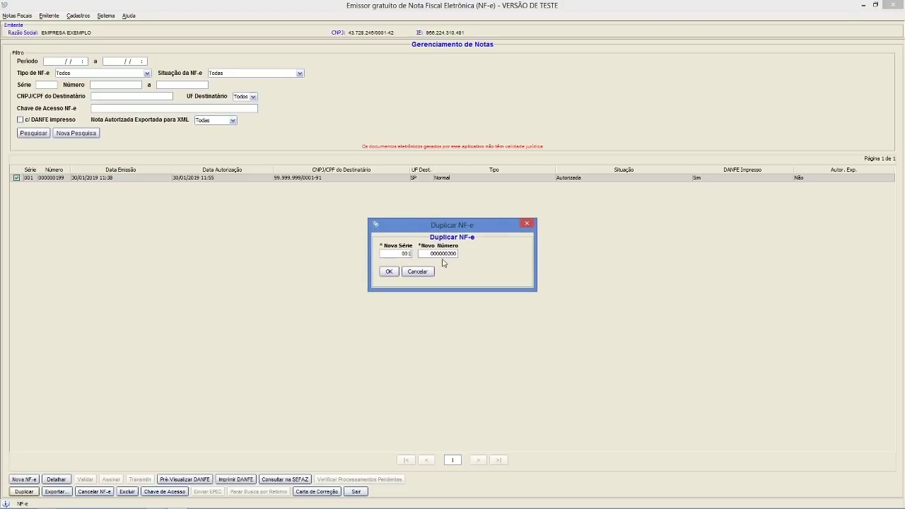
left_click(390, 272)
left_click(428, 293)
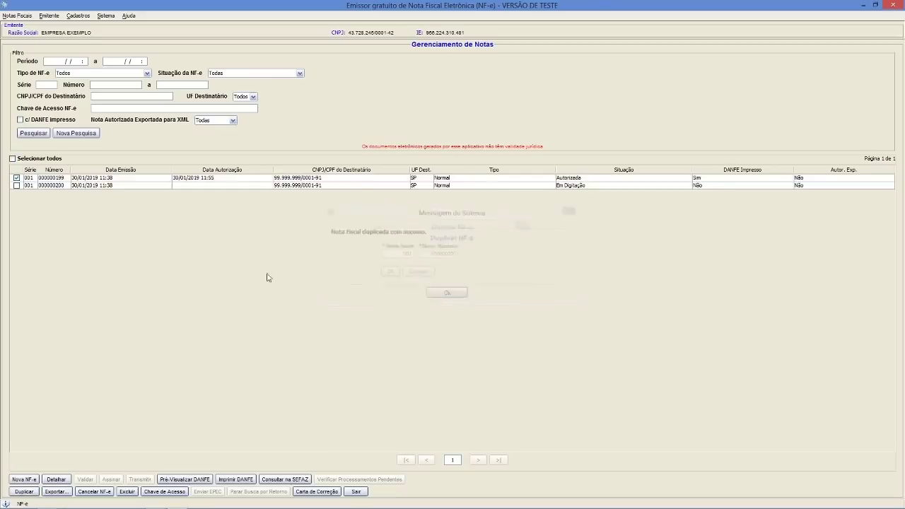
left_click(16, 178)
left_click(16, 186)
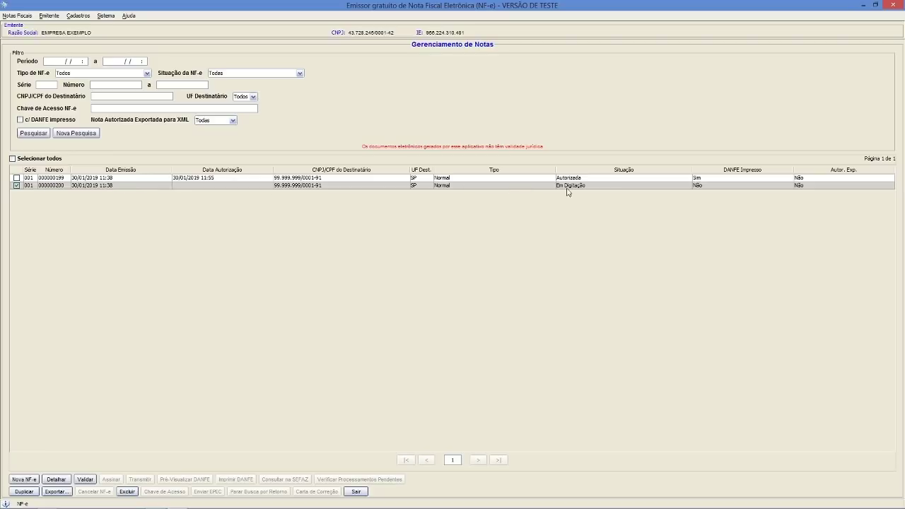
- Make note 200 editable, set emission minutes to 50, and disable manual numeric code
left_click(51, 481)
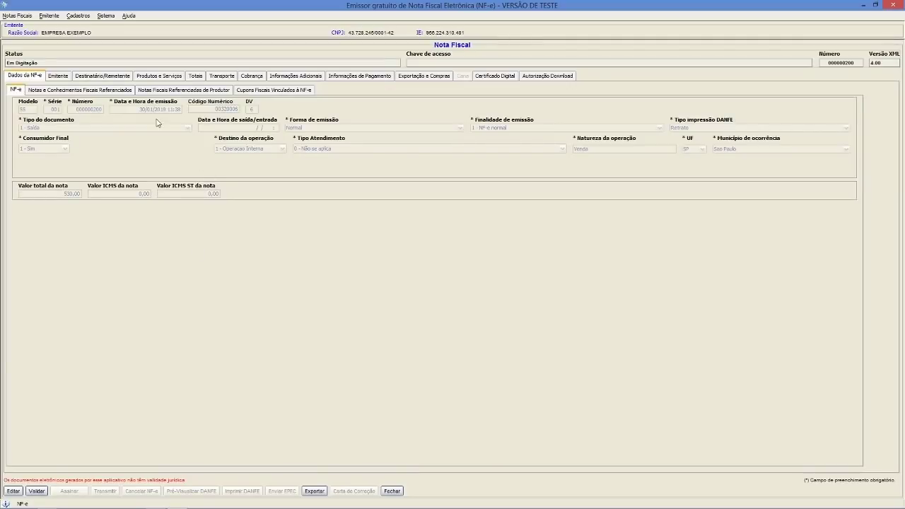
left_click(13, 493)
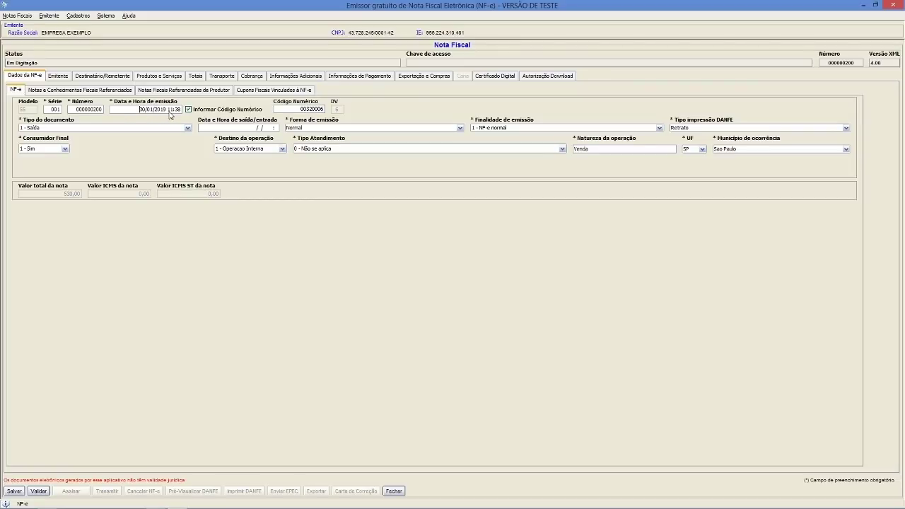
left_click(169, 113)
key("Home")
type("50")
left_click(189, 110)
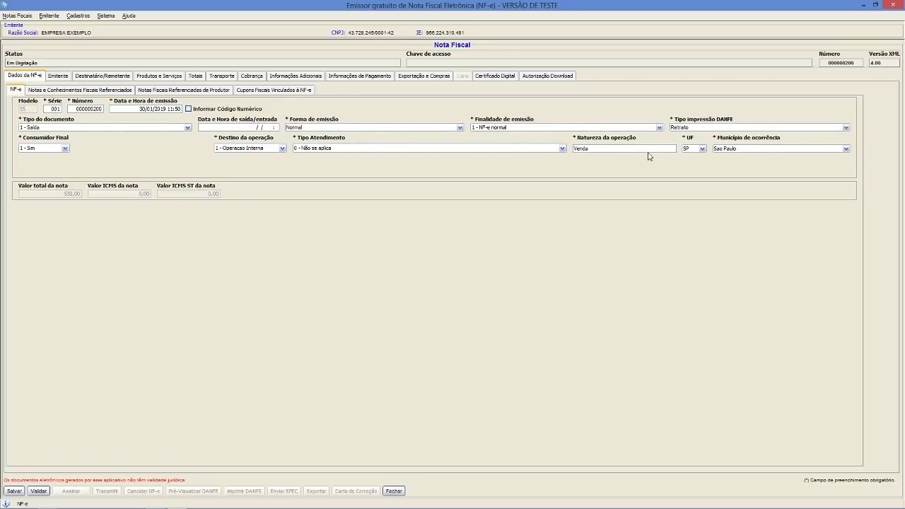
- Review the issuer, recipient, products, totals and transport sections of note 200
left_click(68, 77)
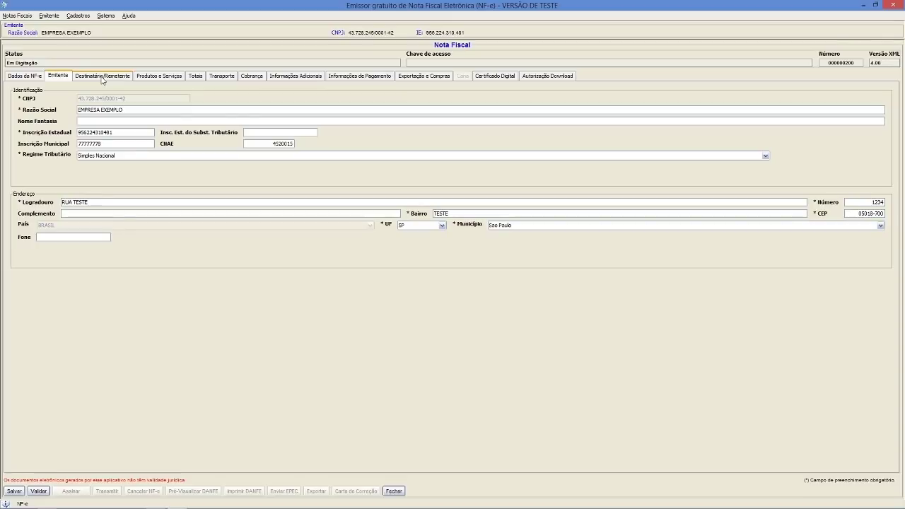
left_click(103, 78)
left_click(155, 79)
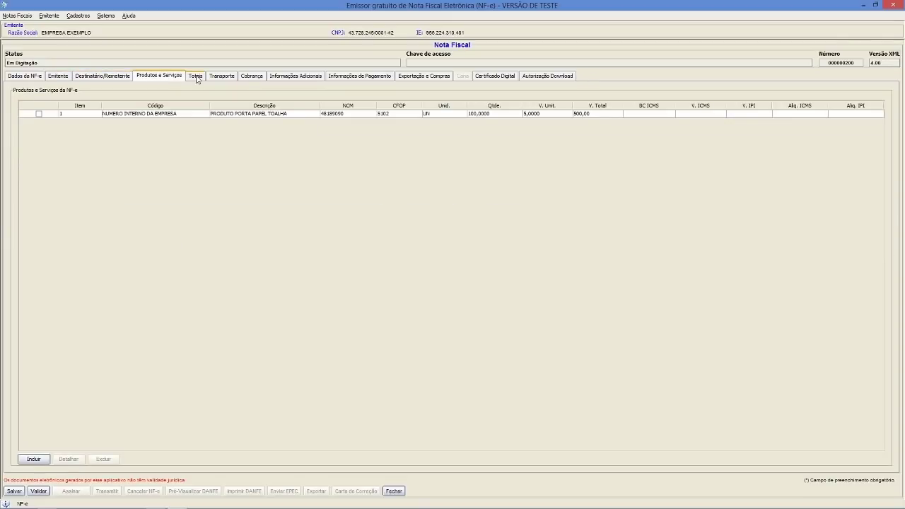
left_click(201, 79)
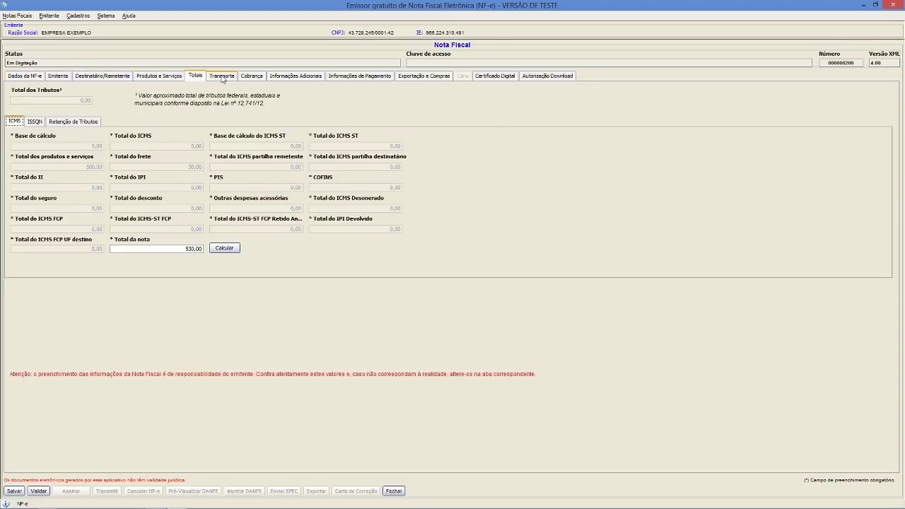
left_click(222, 77)
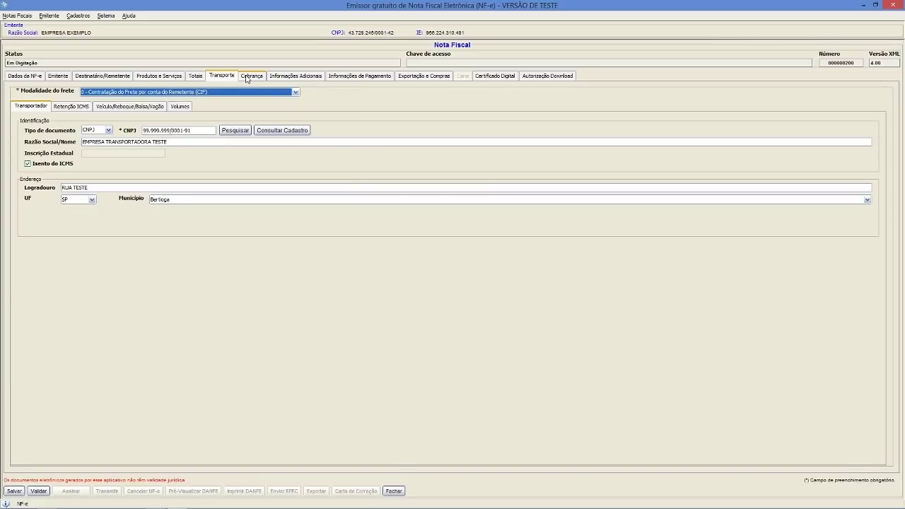
- On Cobrança, change the fatura number to 200 and delete both duplicatas
left_click(249, 78)
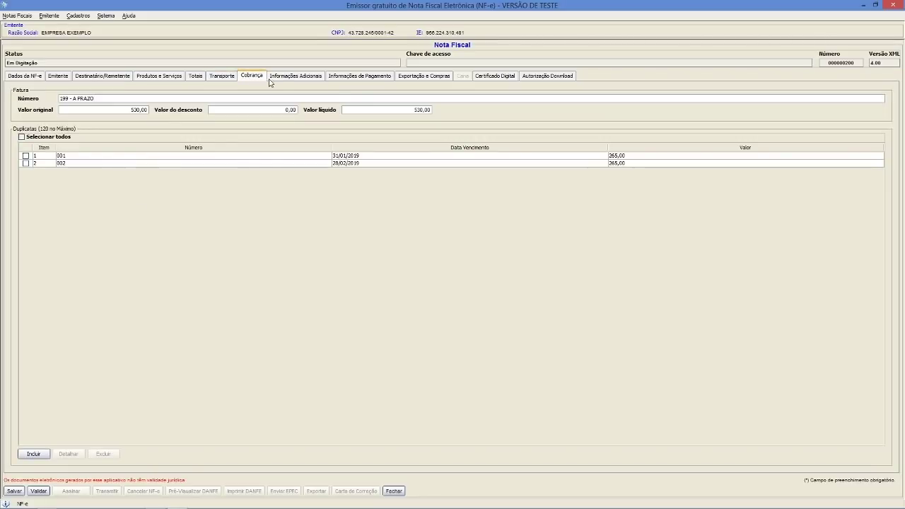
left_click(69, 100)
key("ctrl+a")
key("BackSpace")
type("200")
left_click(21, 137)
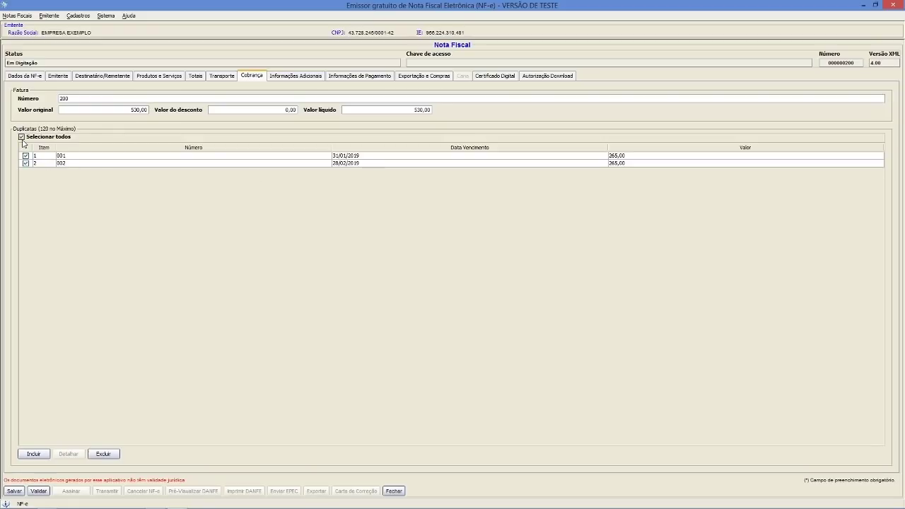
left_click(103, 454)
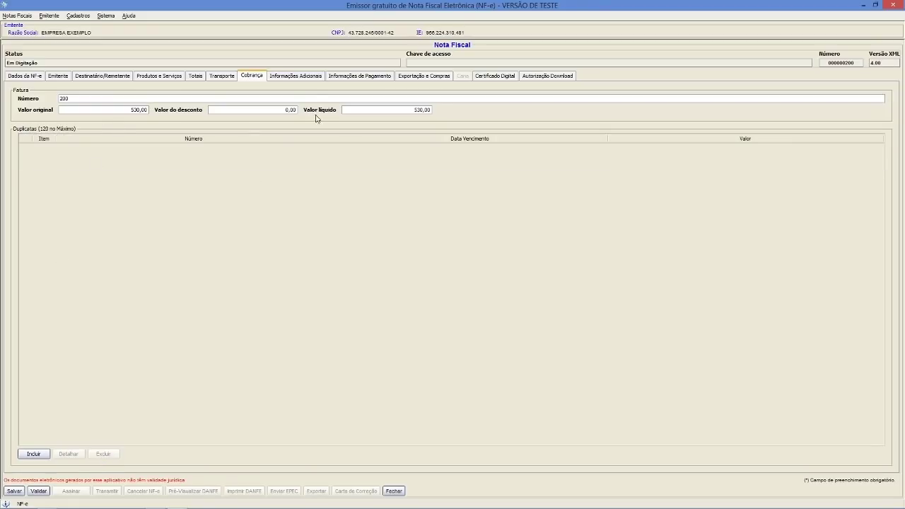
left_click_drag(68, 100, 41, 104)
- Set note 200's payment entry to 01 - Dinheiro with Pagamento à Vista
left_click(286, 77)
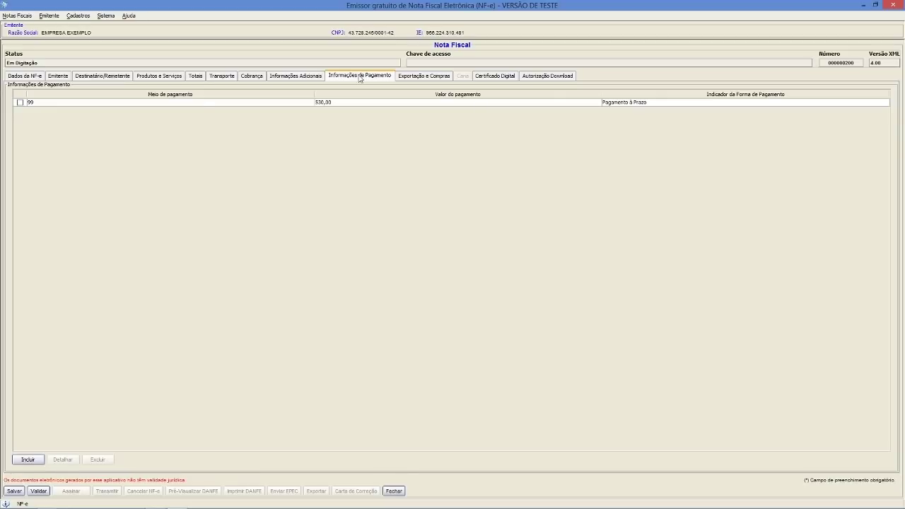
left_click(20, 104)
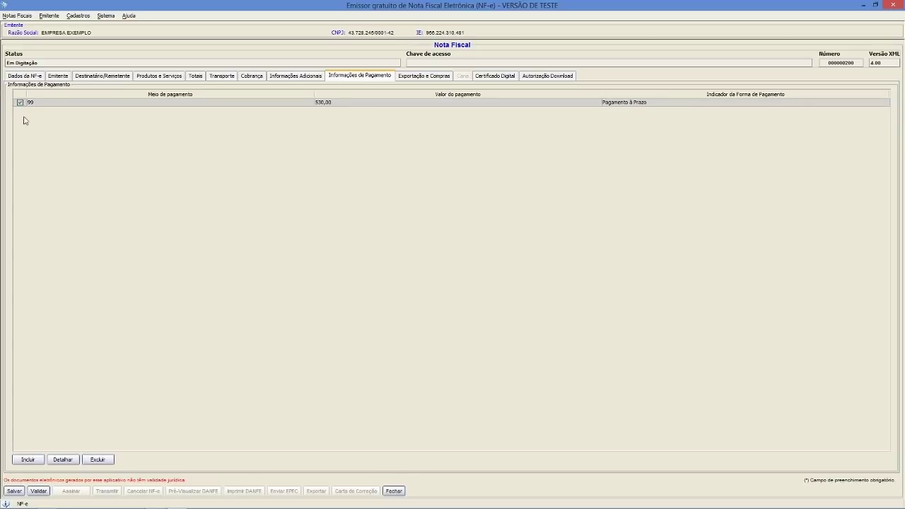
left_click(62, 460)
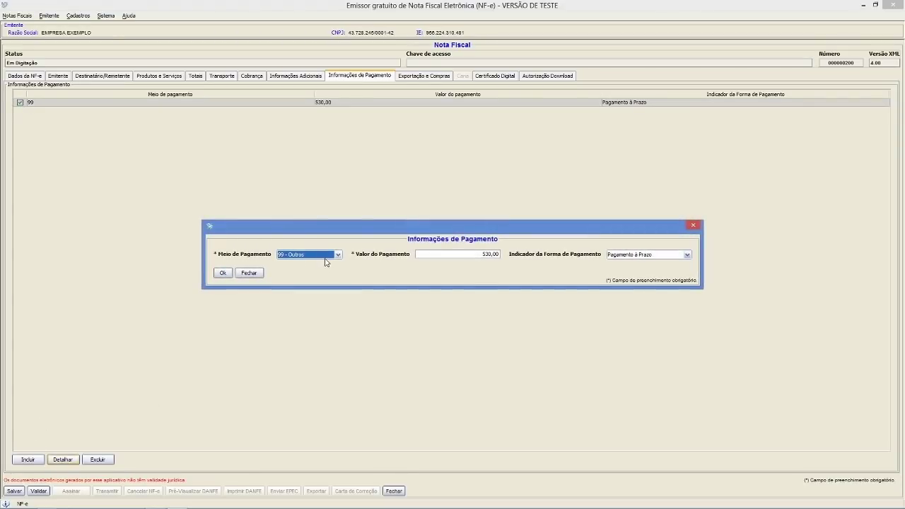
left_click(325, 256)
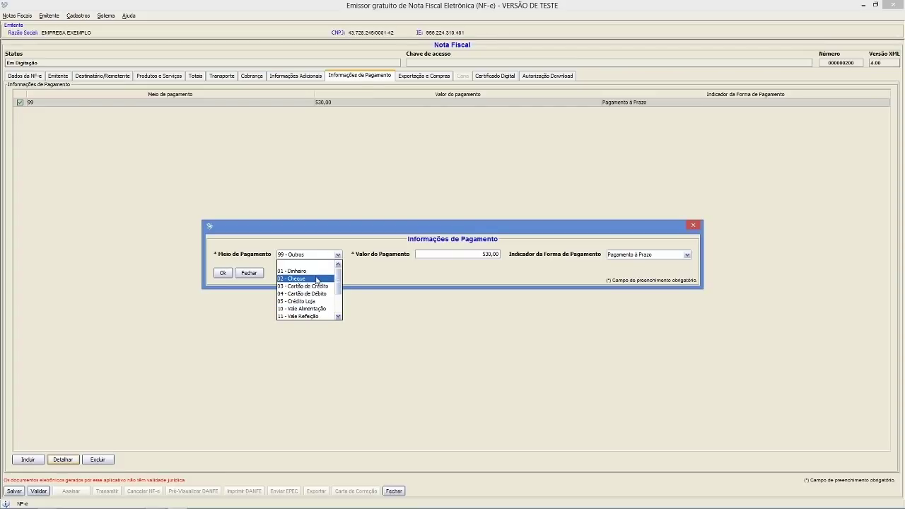
left_click(296, 271)
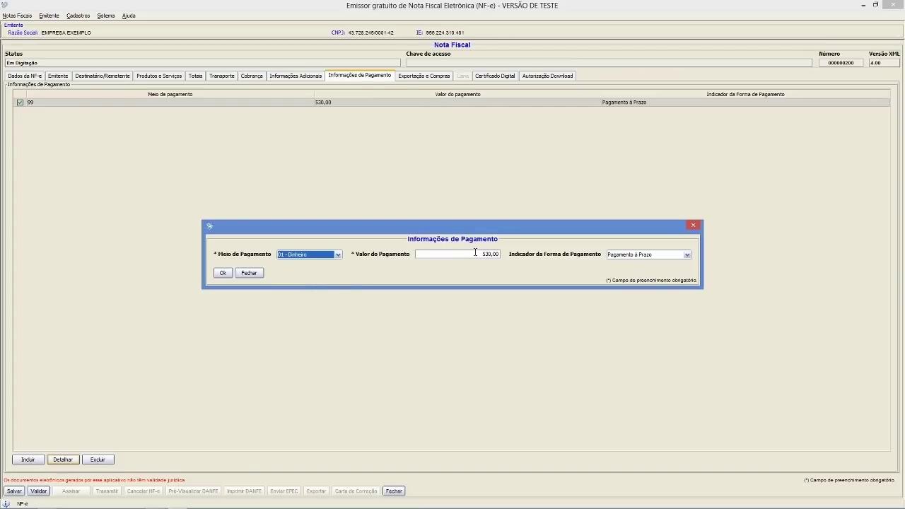
left_click(657, 256)
left_click(643, 280)
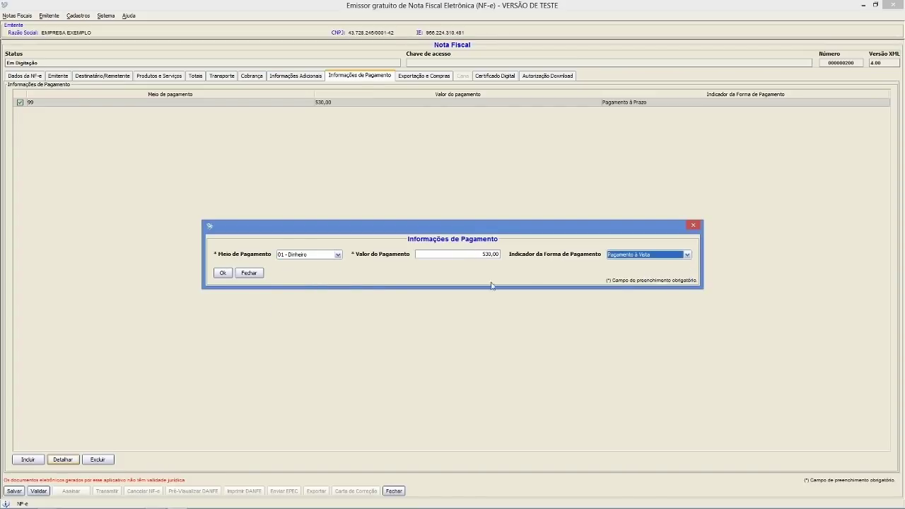
left_click(222, 273)
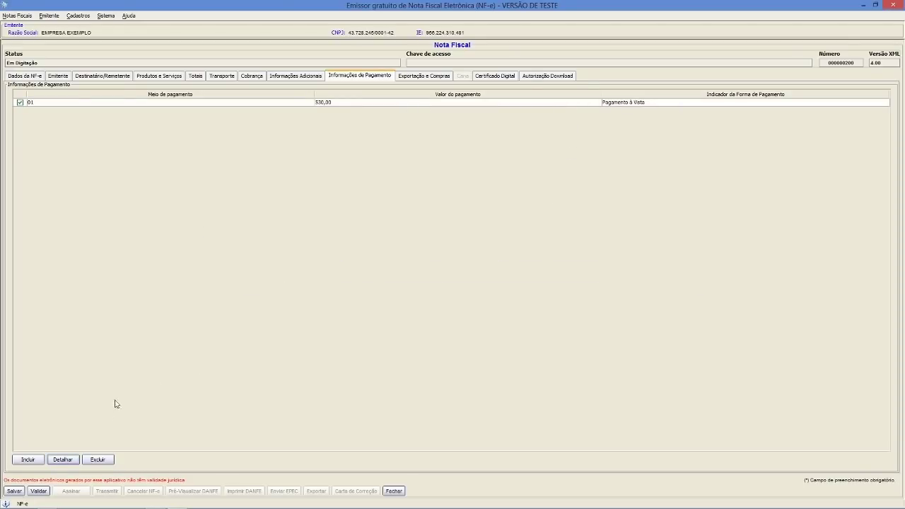
left_click(25, 76)
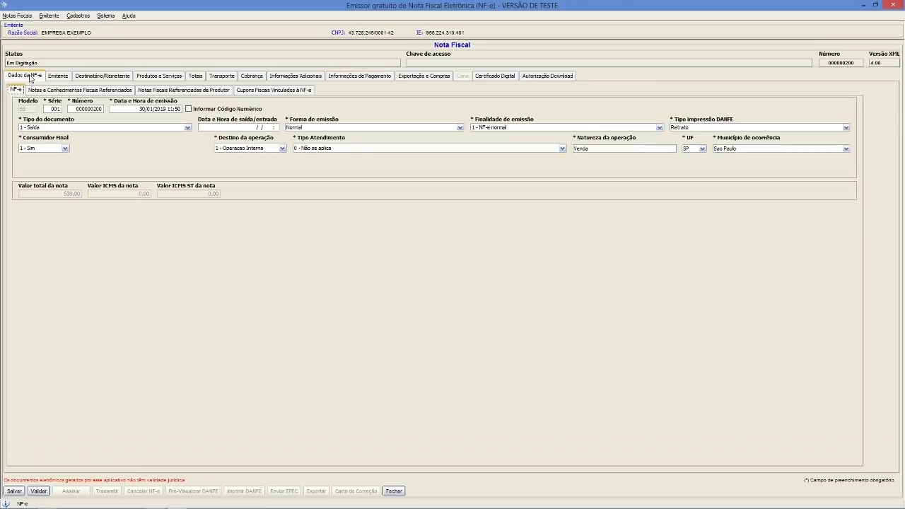
- Save NF-e 200 and validate it
left_click(14, 490)
left_click(446, 293)
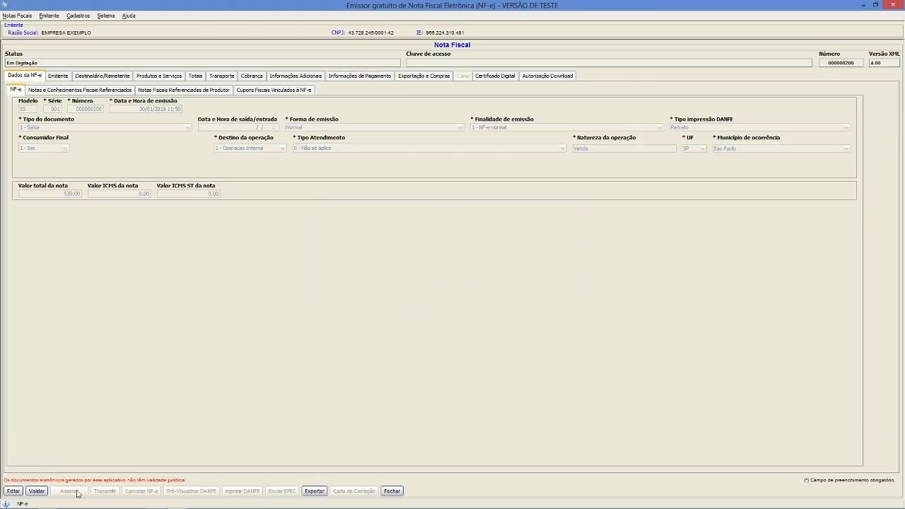
left_click(41, 493)
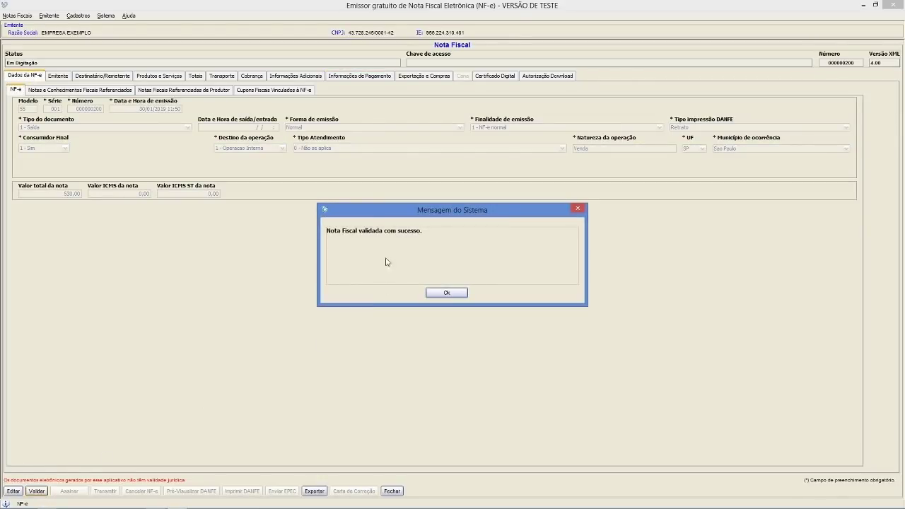
left_click(446, 292)
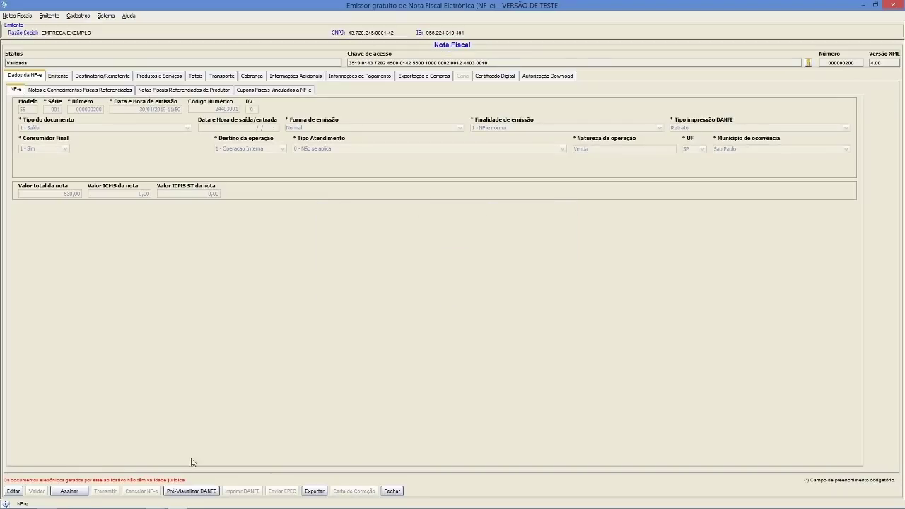
- Digitally sign NF-e 200 with the chosen certificate
left_click(70, 490)
left_click(432, 247)
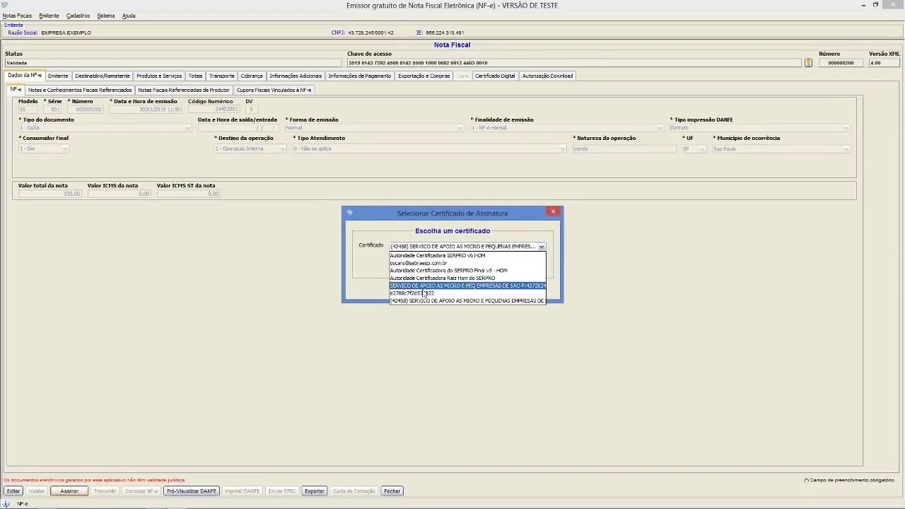
left_click(429, 286)
left_click(434, 265)
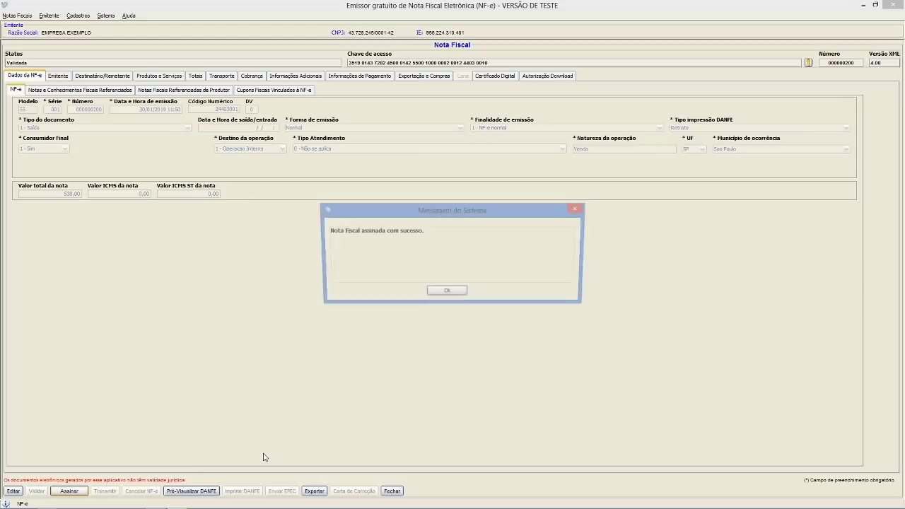
left_click(448, 296)
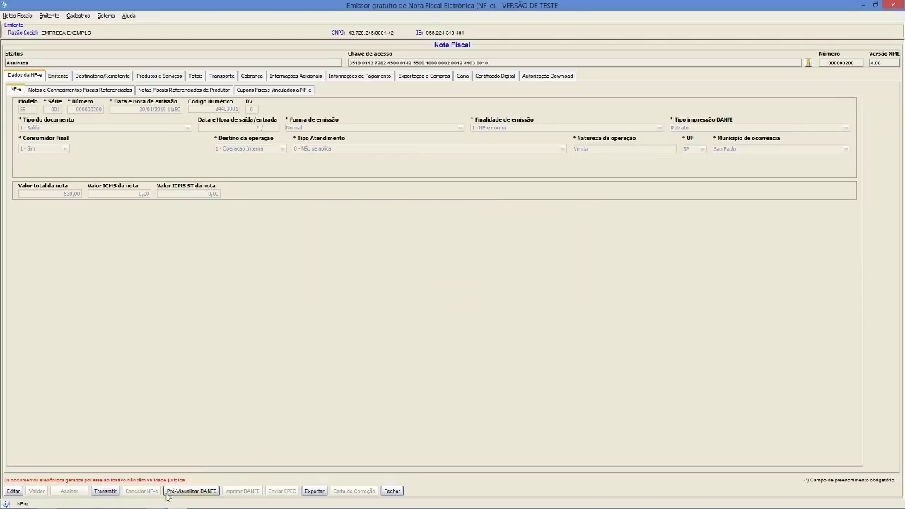
- Transmit NF-e 200 to SEFAZ using the connection certificate
left_click(99, 490)
left_click(433, 247)
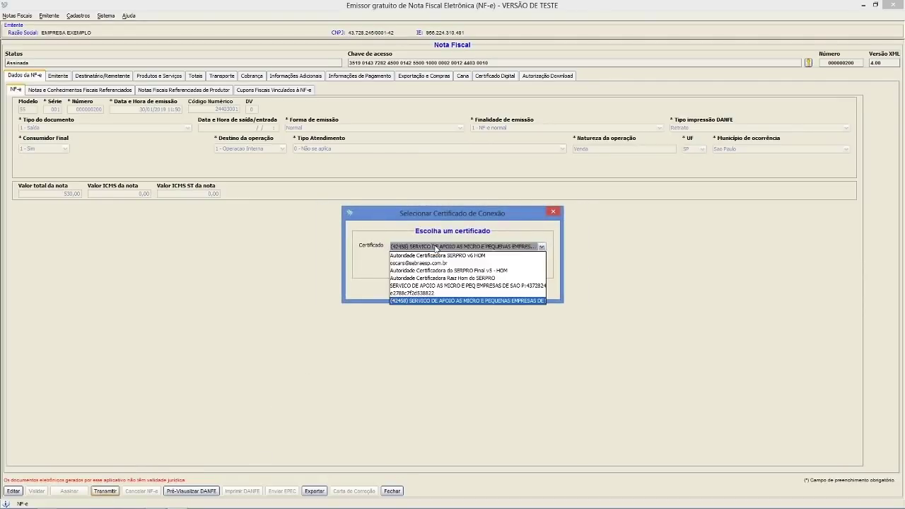
left_click(424, 287)
left_click(432, 265)
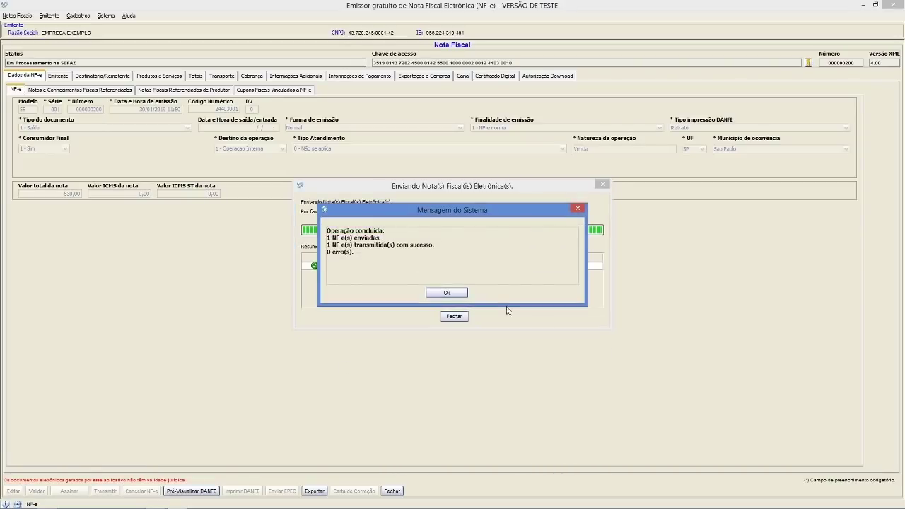
left_click(452, 292)
left_click(453, 315)
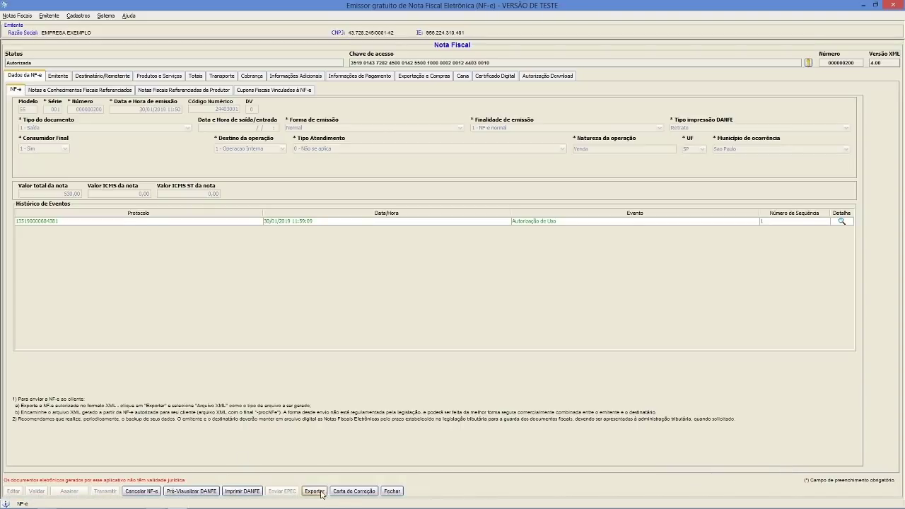
- Write a correction letter citing the Lei 12741/12 tax value R$ 12,00
left_click(353, 491)
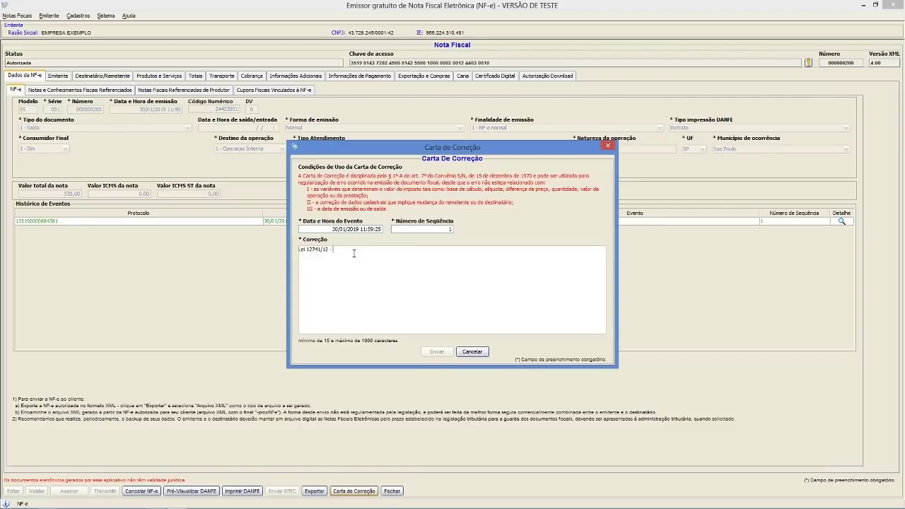
type("val")
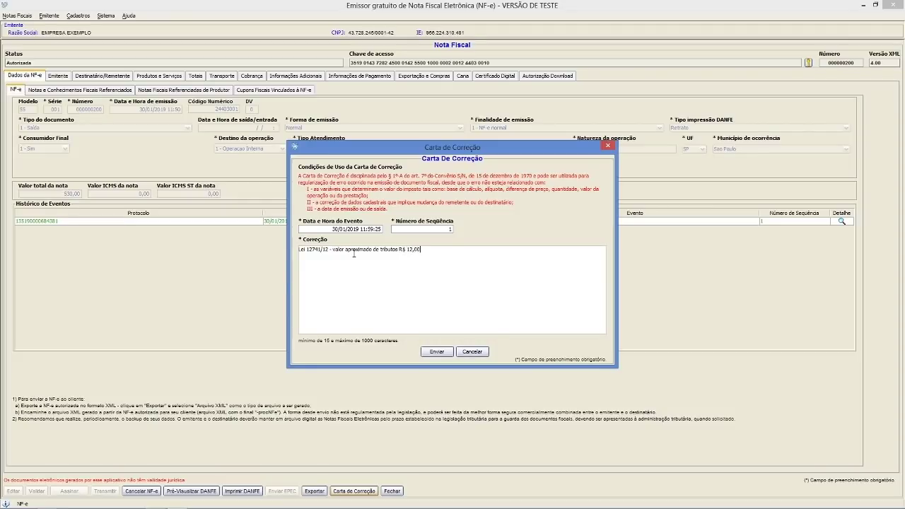
left_click(437, 352)
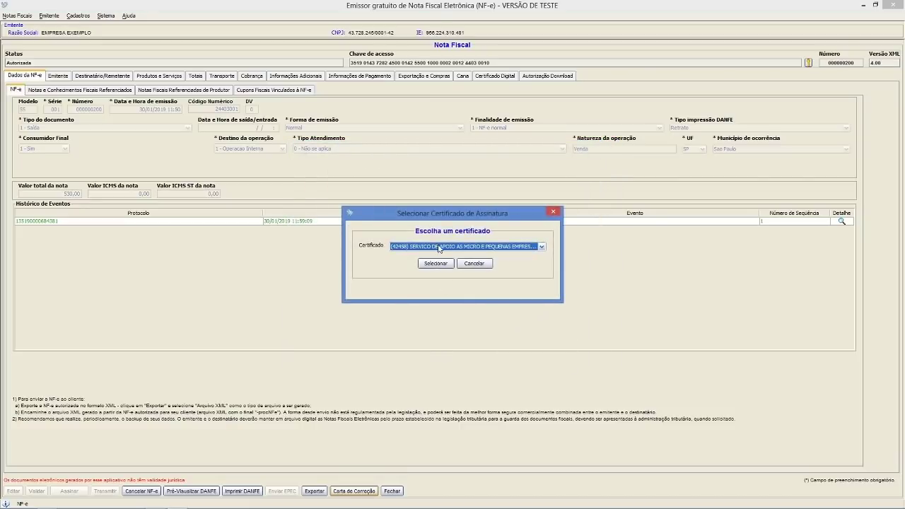
- Sign and send the correction letter, then view its event in the history
left_click(439, 248)
left_click(450, 286)
left_click(436, 264)
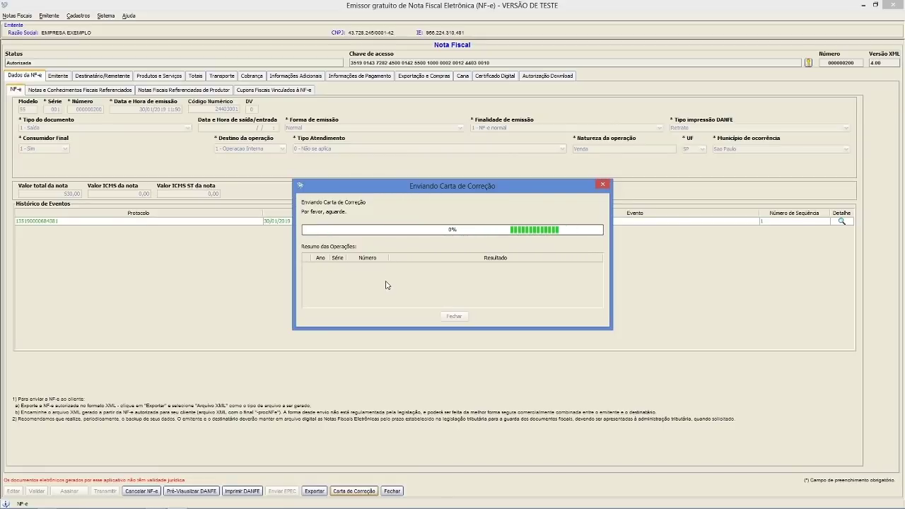
left_click(461, 294)
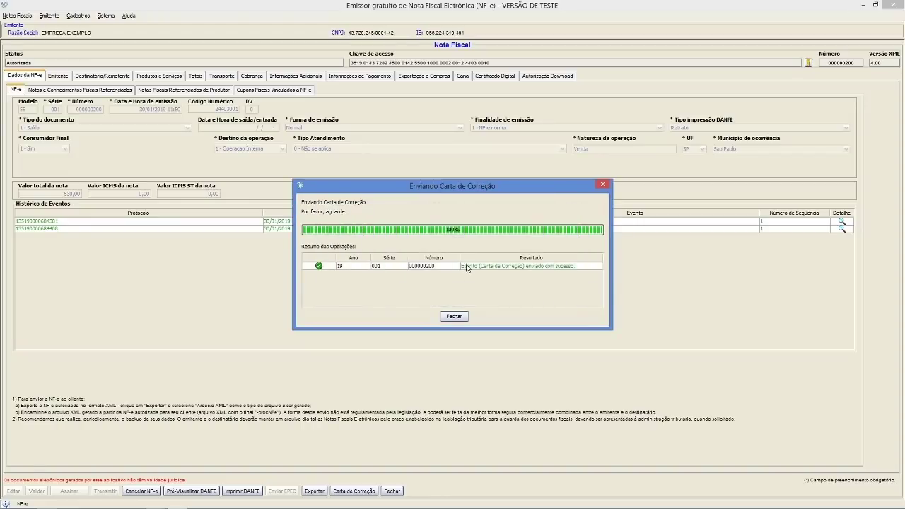
left_click(462, 317)
left_click(143, 231)
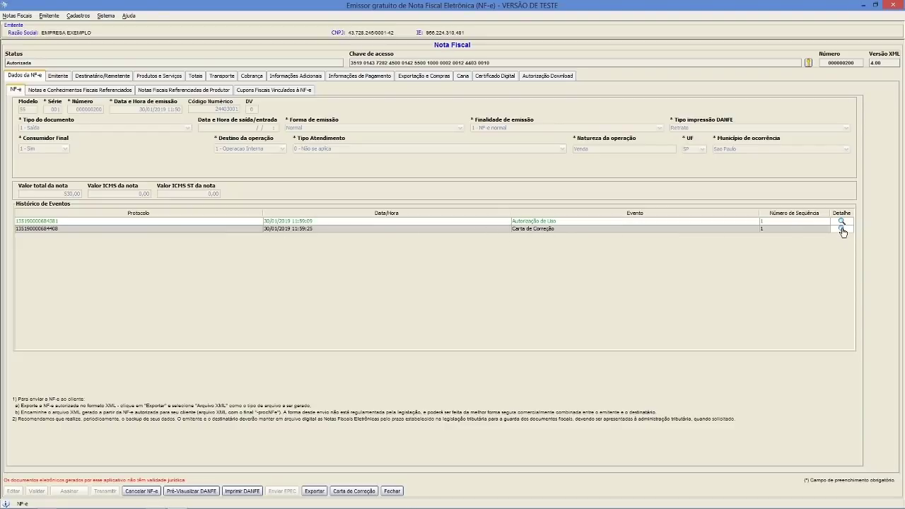
left_click(842, 229)
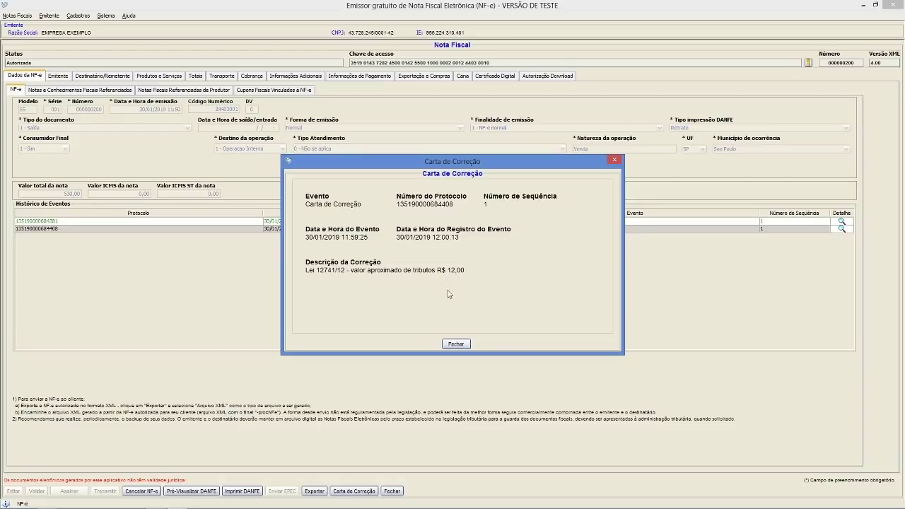
left_click(455, 344)
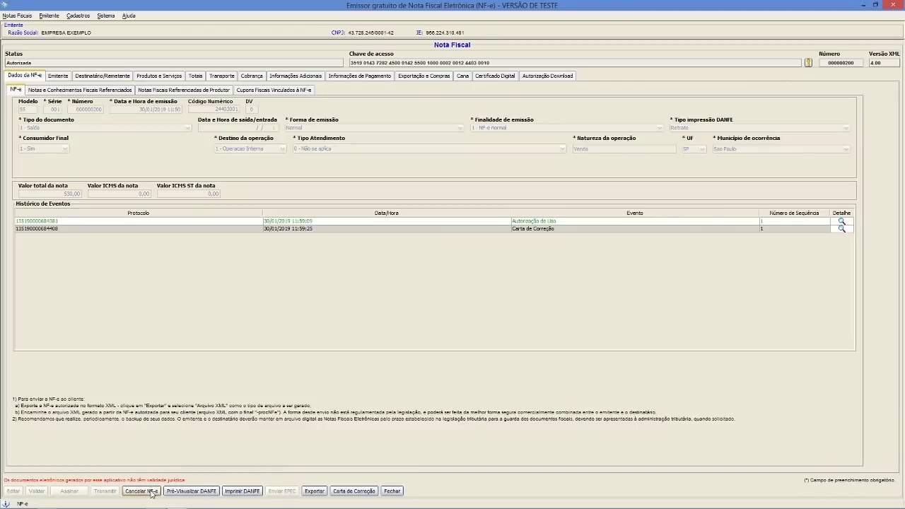
- Request cancellation of NF-e 200 with justification 'erro de faturamento'
left_click(141, 491)
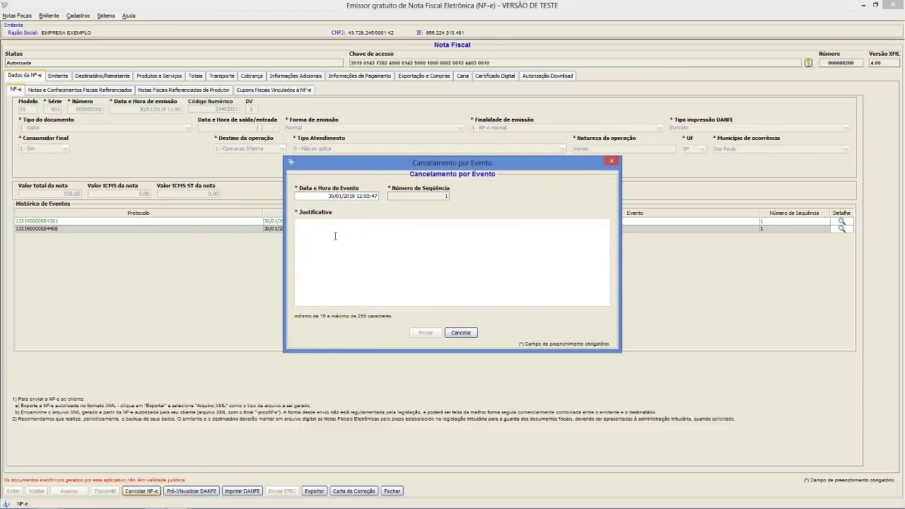
type("erro de faturamento.")
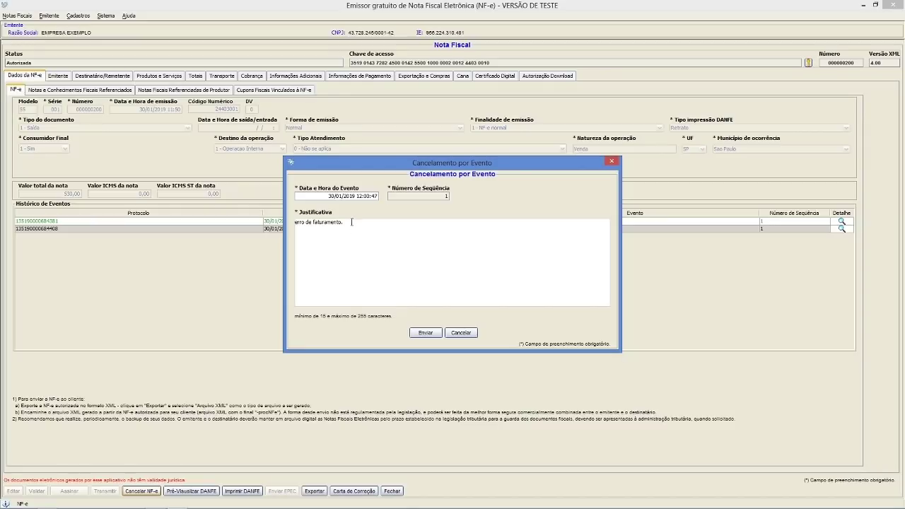
key("BackSpace")
key("BackSpace")
key("BackSpace")
key("BackSpace")
key("BackSpace")
type("ment")
left_click(426, 334)
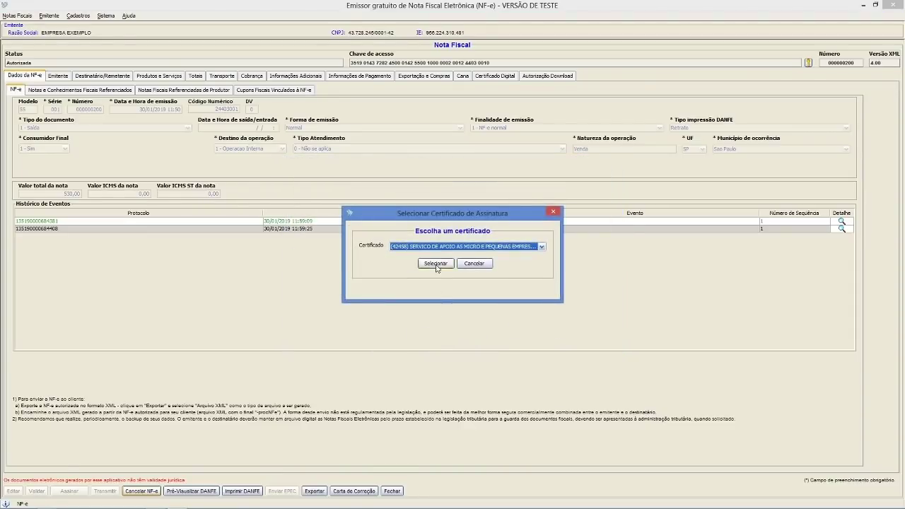
- Sign the cancellation with the company certificate and close the NF-e 200 view
left_click(444, 246)
left_click(446, 286)
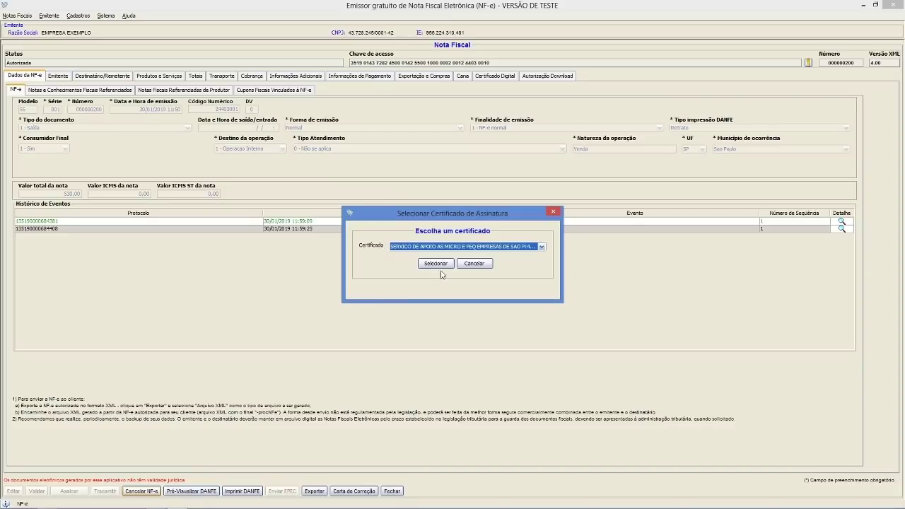
left_click(443, 265)
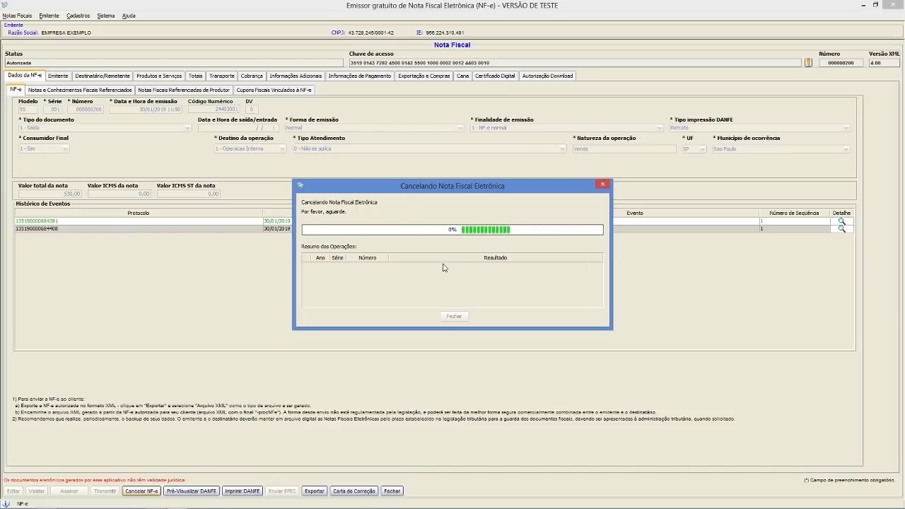
left_click(448, 294)
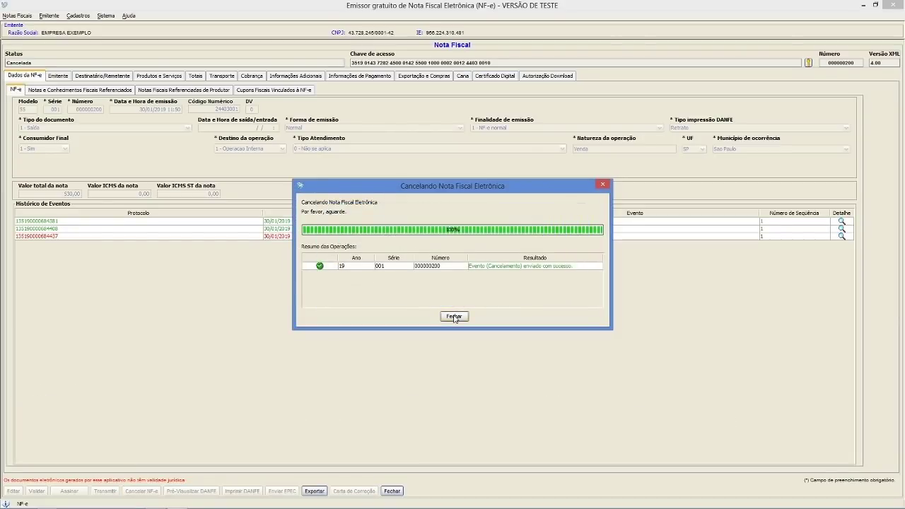
left_click(454, 317)
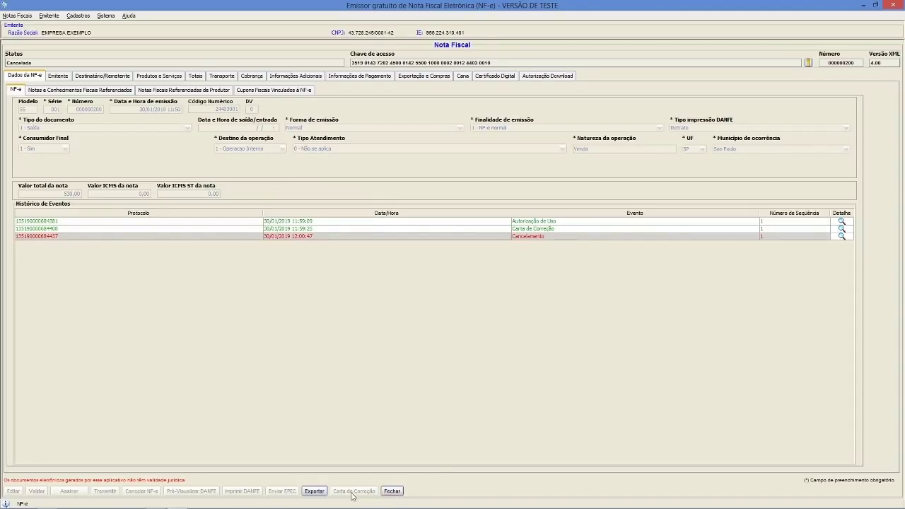
left_click(392, 491)
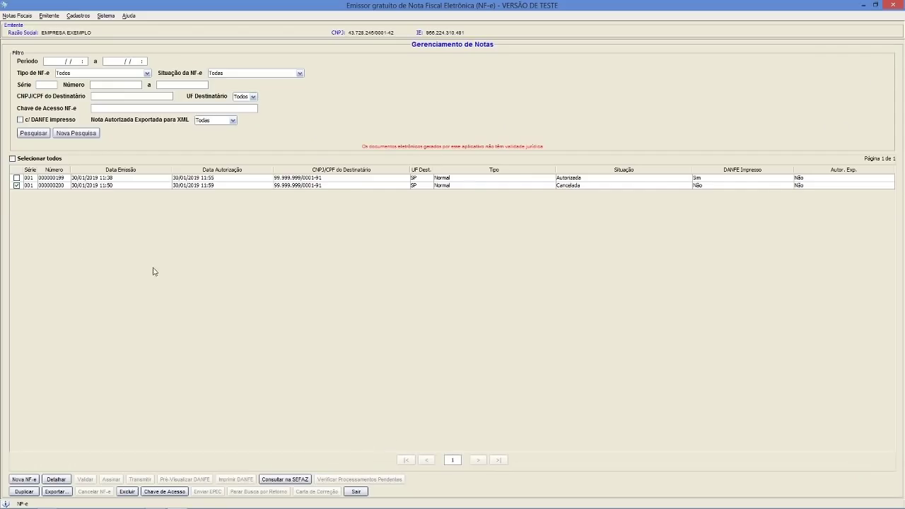
- Untick NF-e 200, tick NF-e 199 and choose XML as the export format
left_click(17, 185)
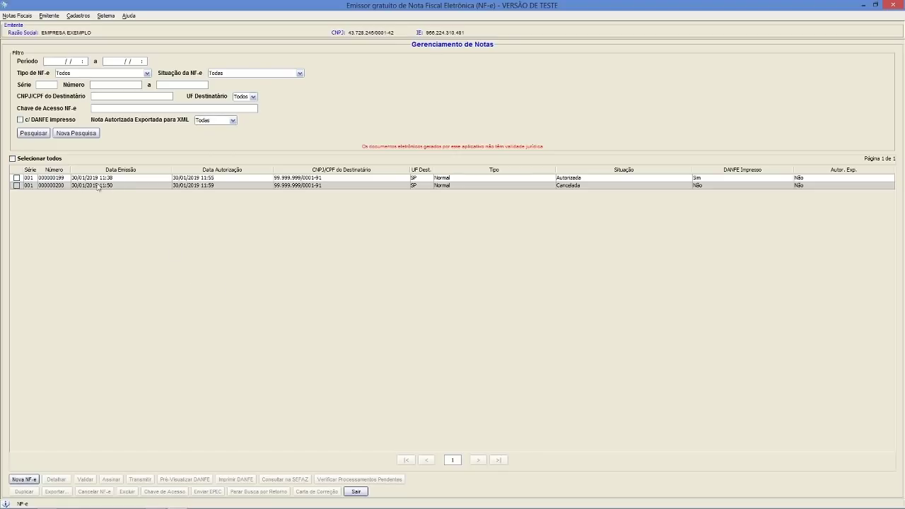
left_click(555, 179)
left_click(17, 178)
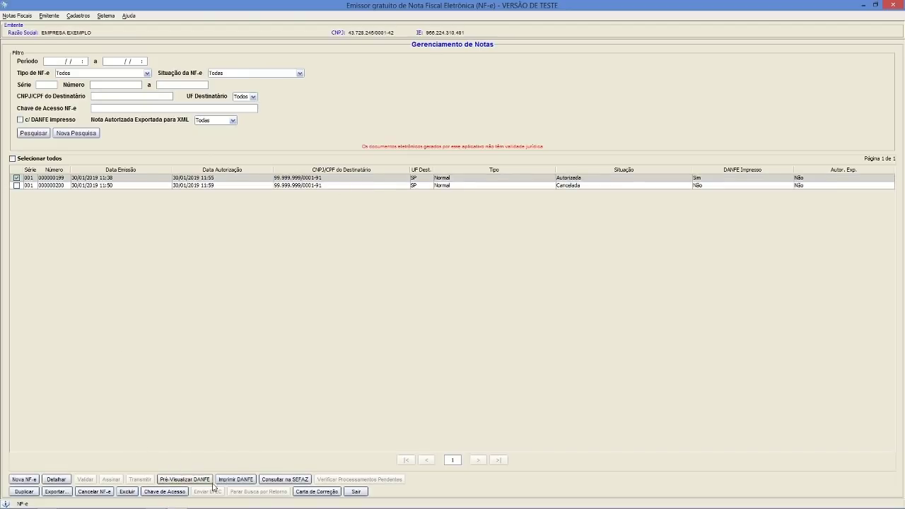
left_click(57, 492)
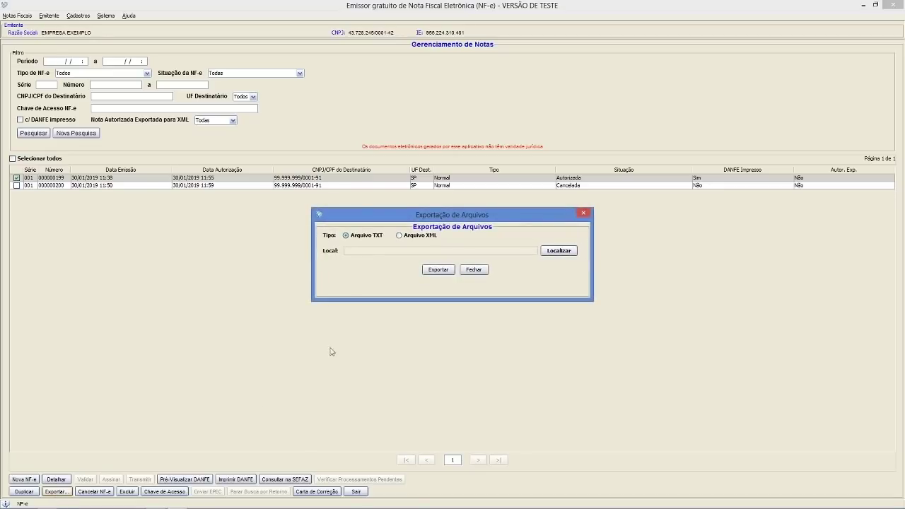
left_click(400, 236)
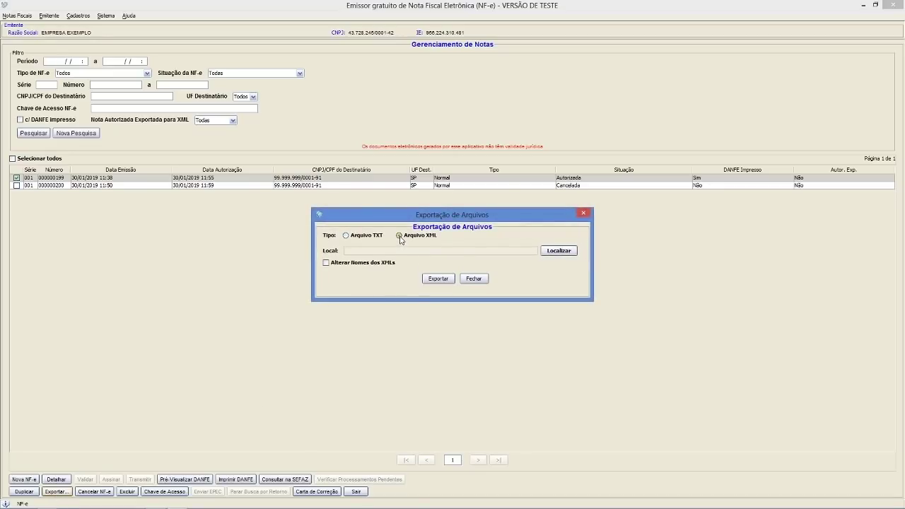
- Set the export destination to the XMLs folder in the user's personal folder
left_click(553, 253)
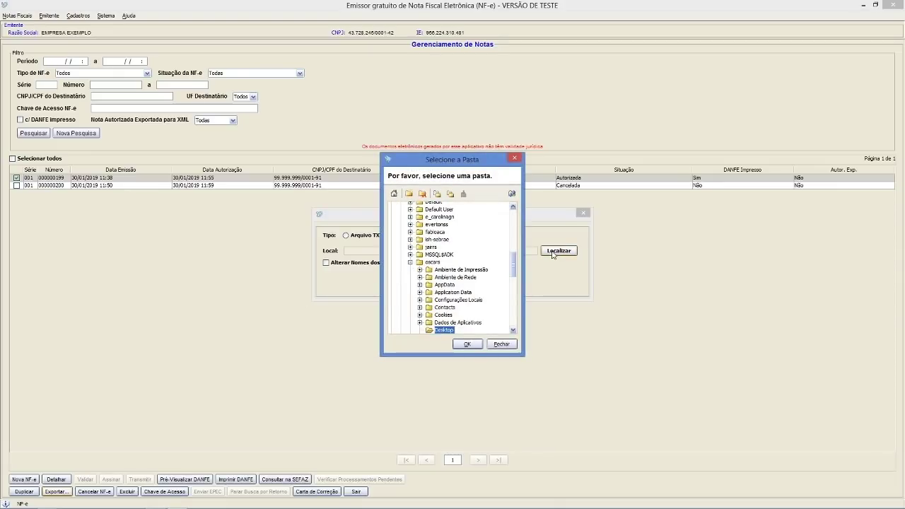
left_click_drag(513, 268, 497, 236)
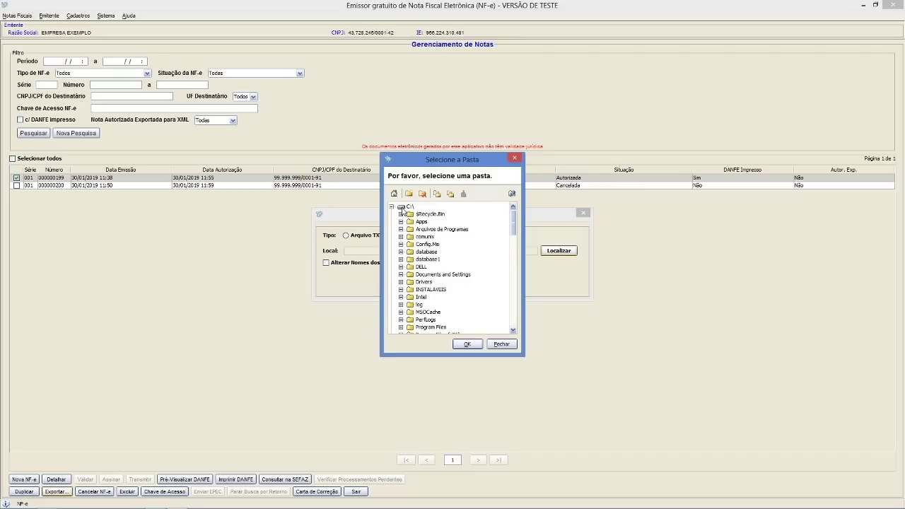
scroll(425, 300, "down", 1)
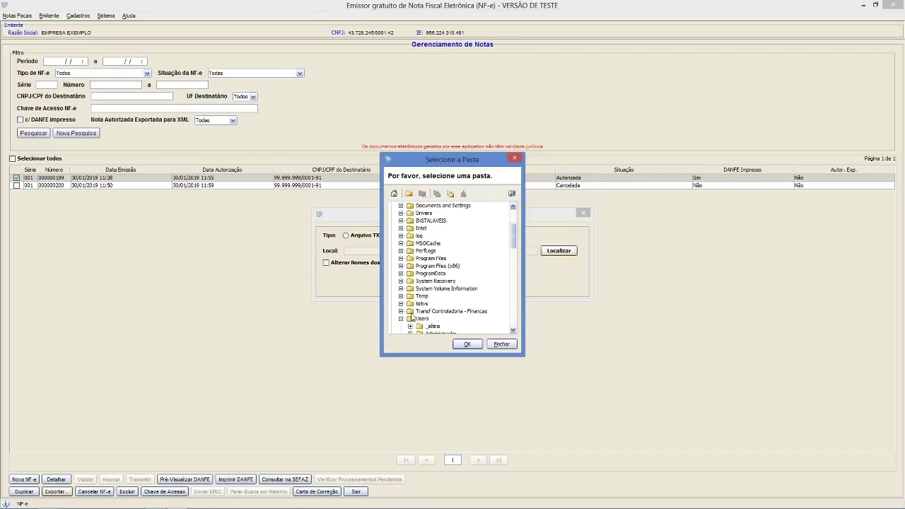
left_click(401, 319)
left_click(423, 315)
left_click(401, 315)
scroll(420, 324, "down", 1)
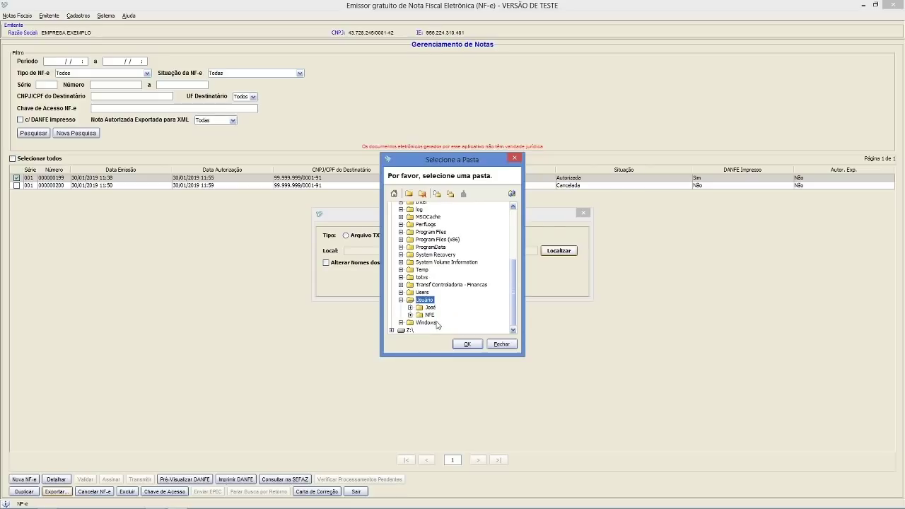
left_click(427, 309)
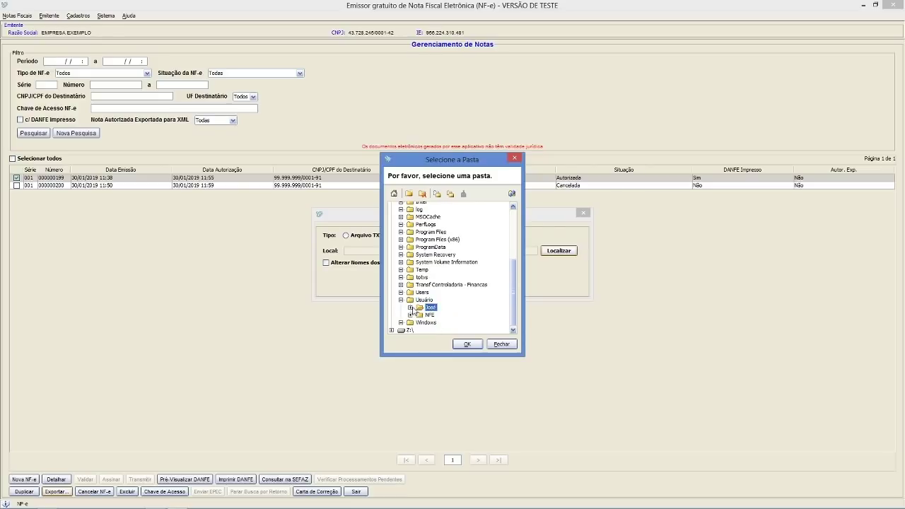
left_click(411, 308)
left_click(439, 308)
left_click(466, 344)
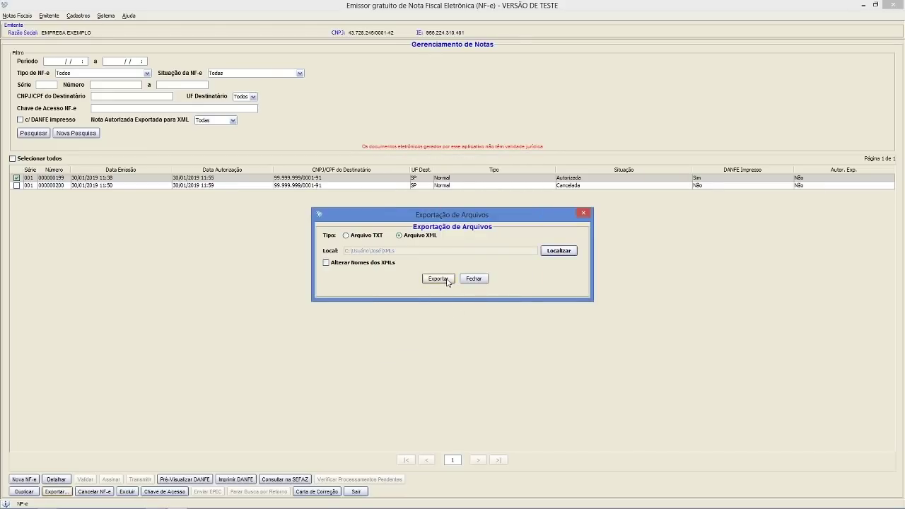
- Export NF-e 199 as XML and close the export window
left_click(439, 279)
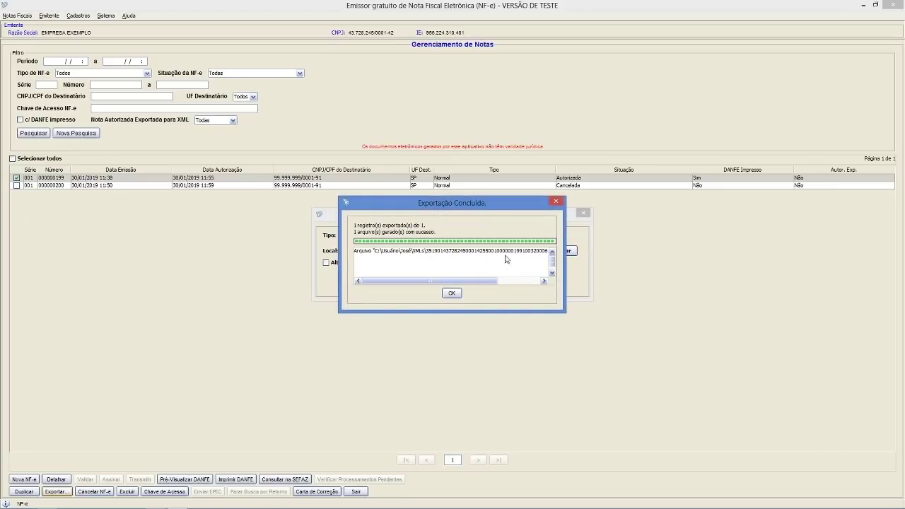
left_click(451, 292)
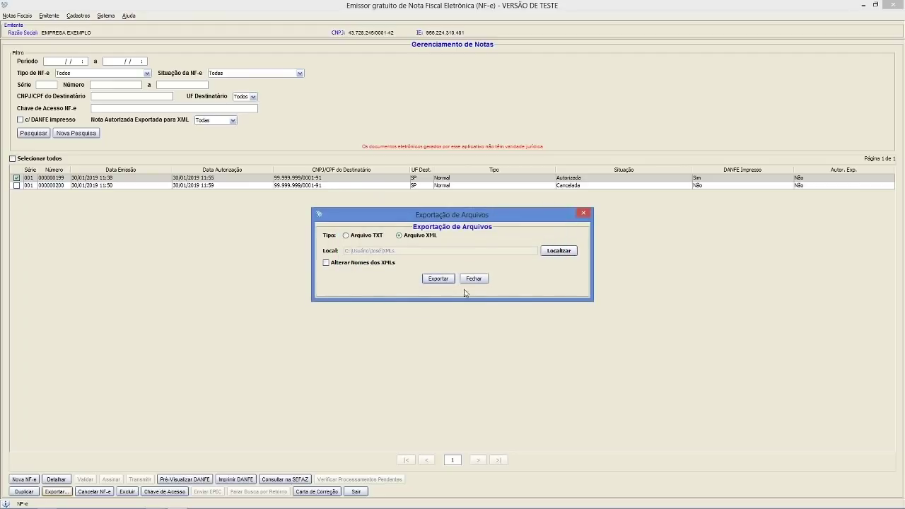
left_click(474, 280)
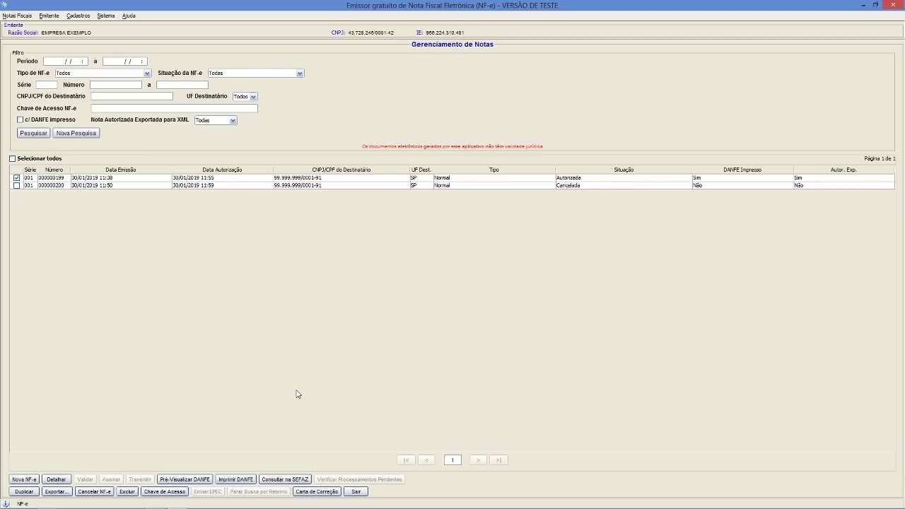
- Open the XMLs folder under OS (C:) > Usuário in Explorer and select the exported NF-e 199 XML
key("super+e")
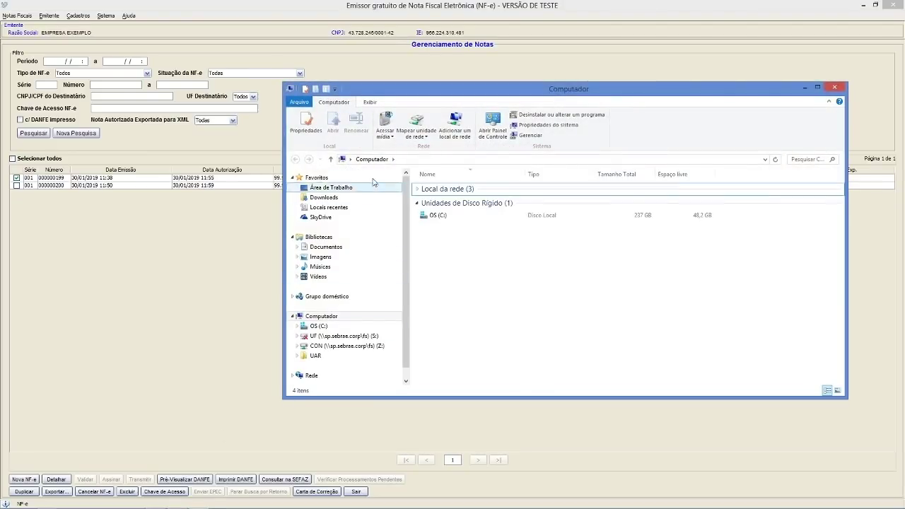
scroll(325, 304, "down", 1)
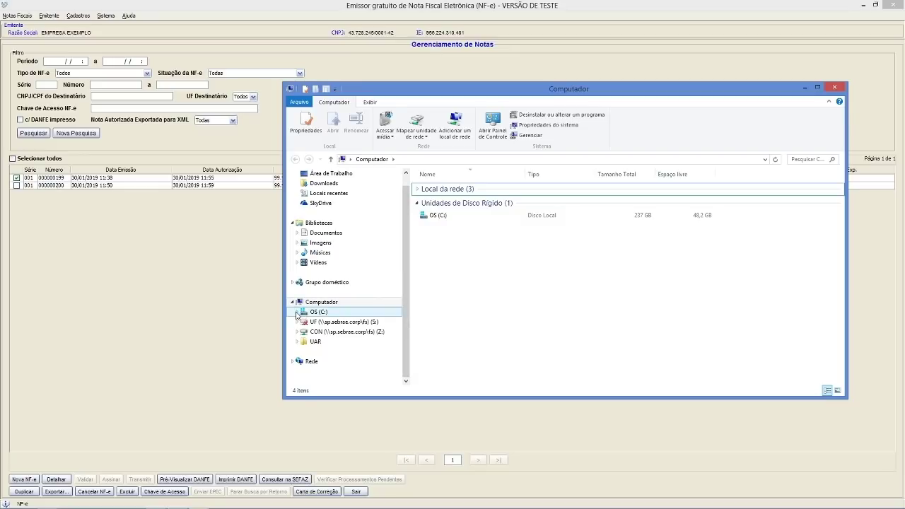
left_click(296, 313)
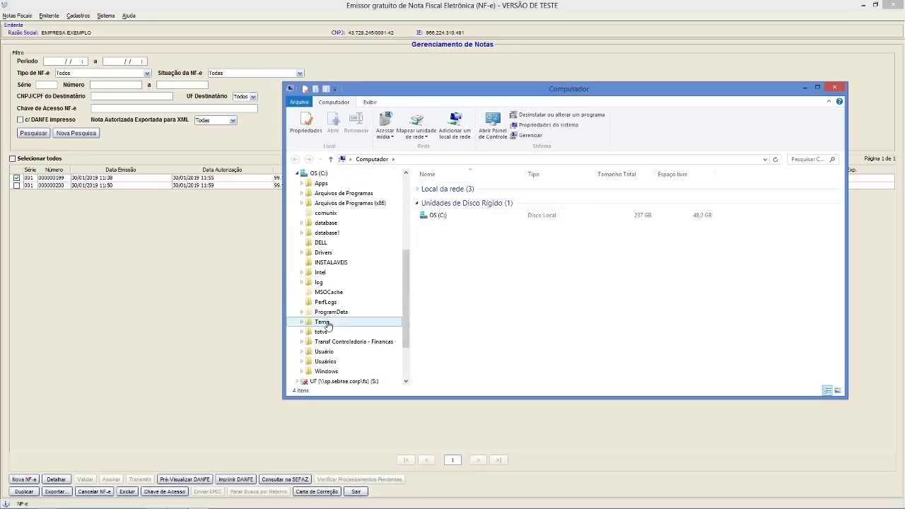
left_click(325, 352)
left_click(435, 189)
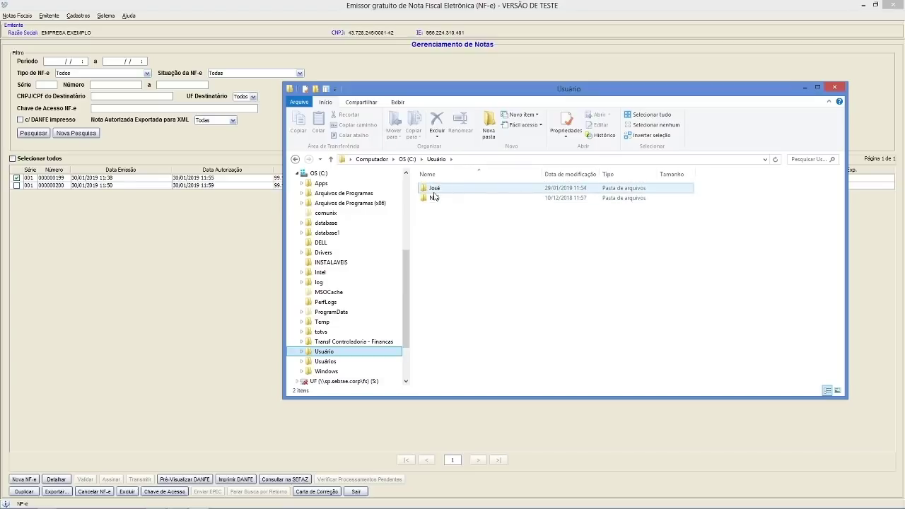
double_click(436, 190)
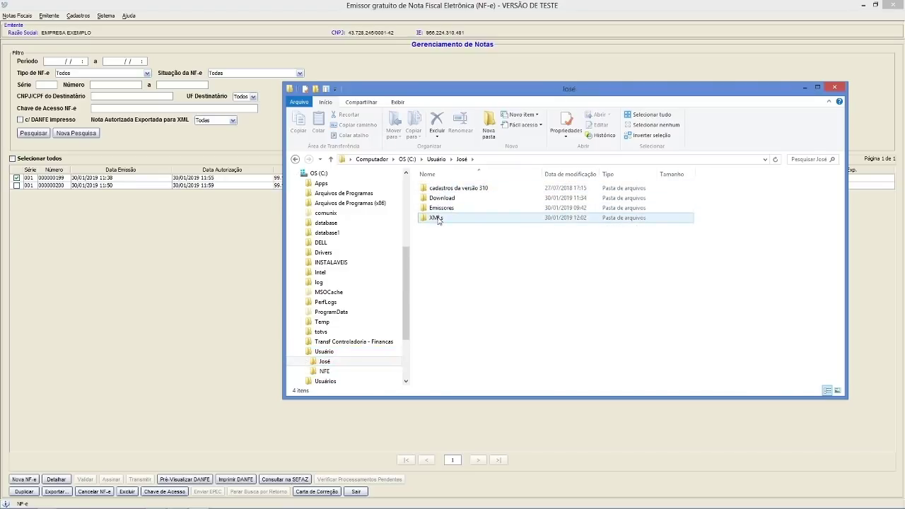
double_click(436, 219)
left_click_drag(539, 177, 599, 177)
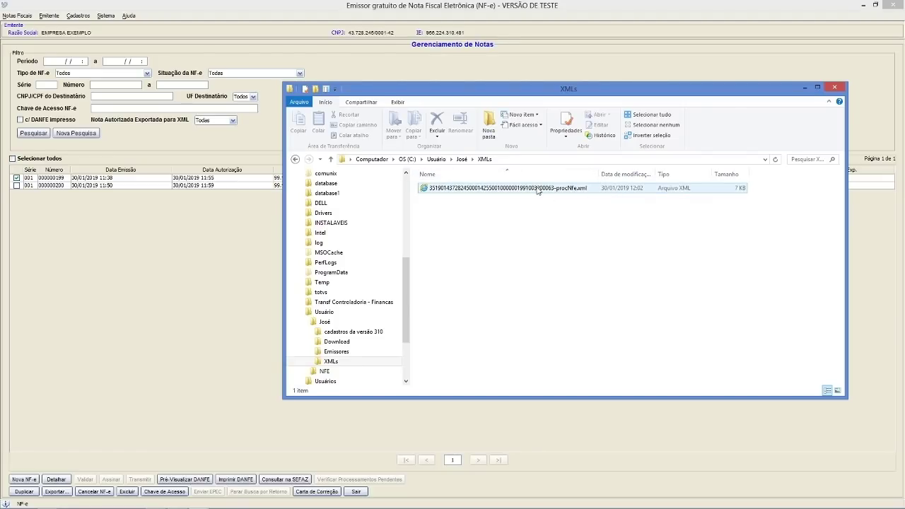
left_click(538, 189)
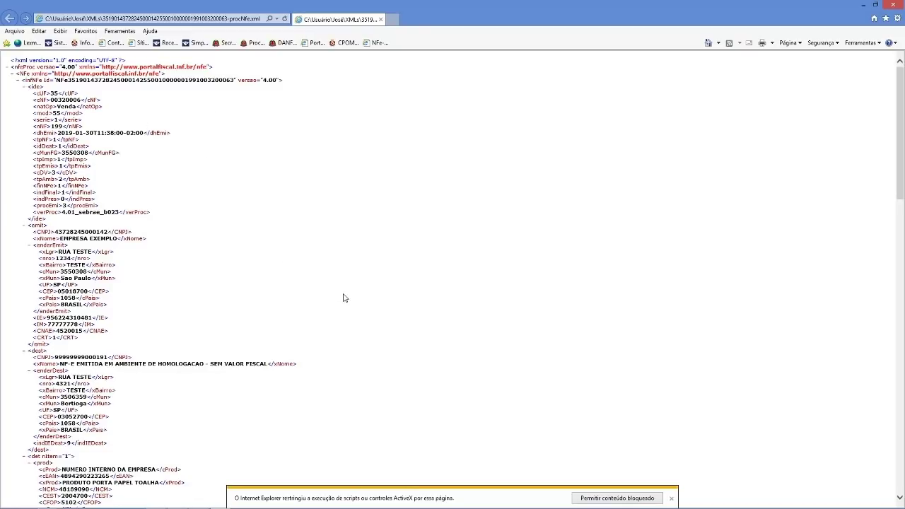
scroll(810, 171, "down", 10)
scroll(810, 170, "up", 10)
left_click(894, 5)
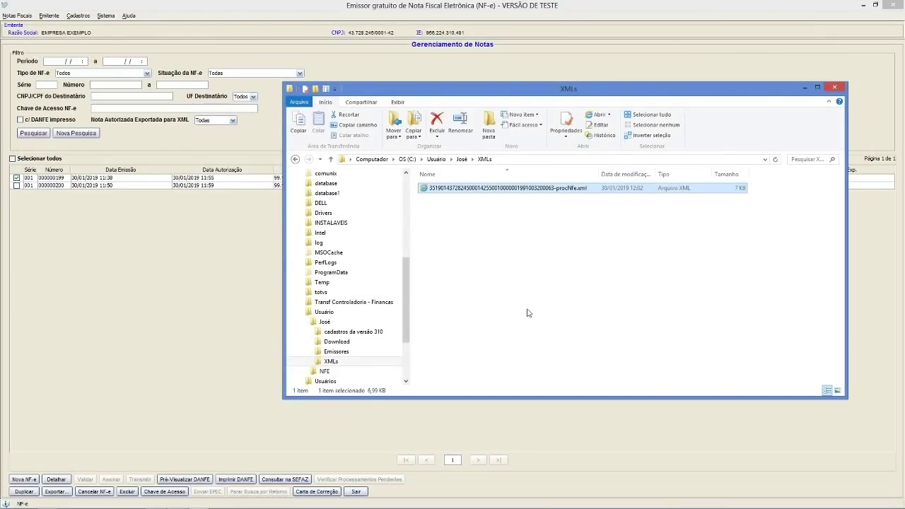
- Close the XMLs folder window and dismiss the Aviso do NF-e notice
left_click(835, 87)
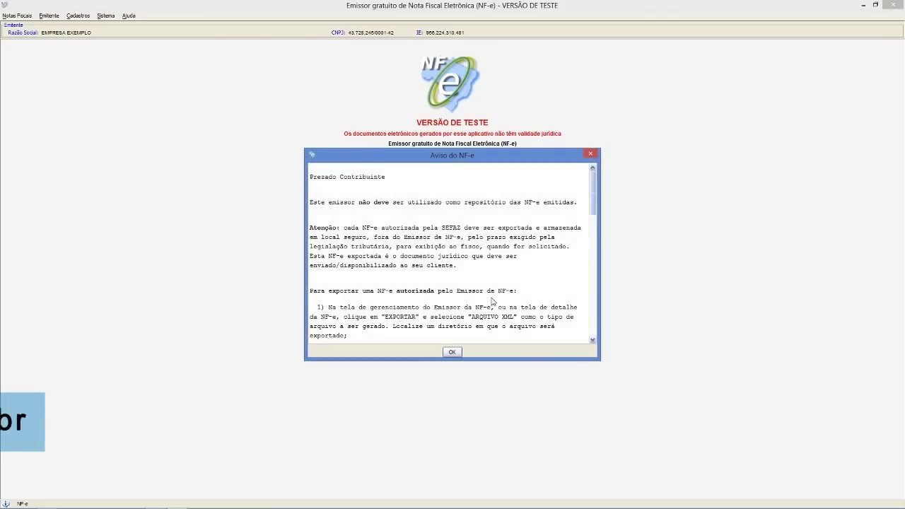
left_click(452, 352)
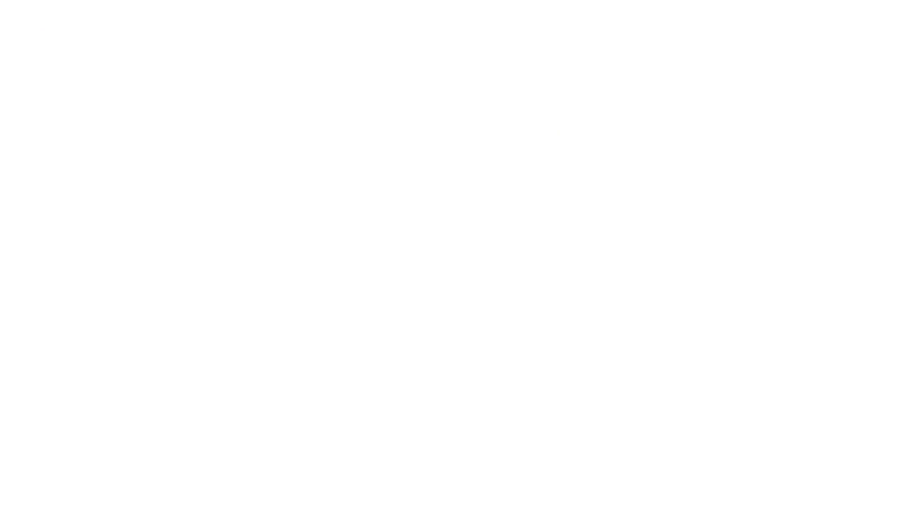